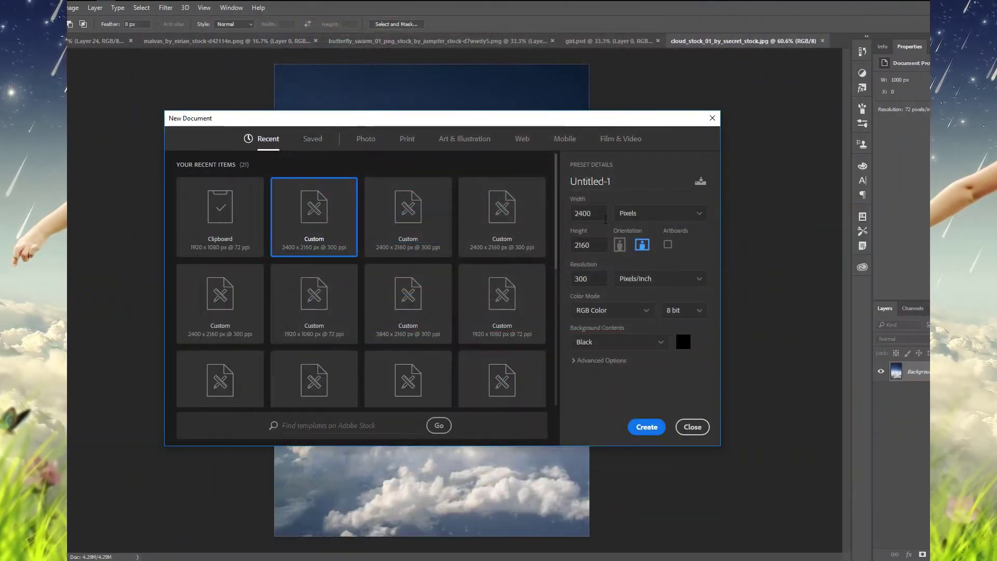
- Select the Width field of a new 2400 x 2160 px, 300 ppi, RGB document with black background
click(606, 220)
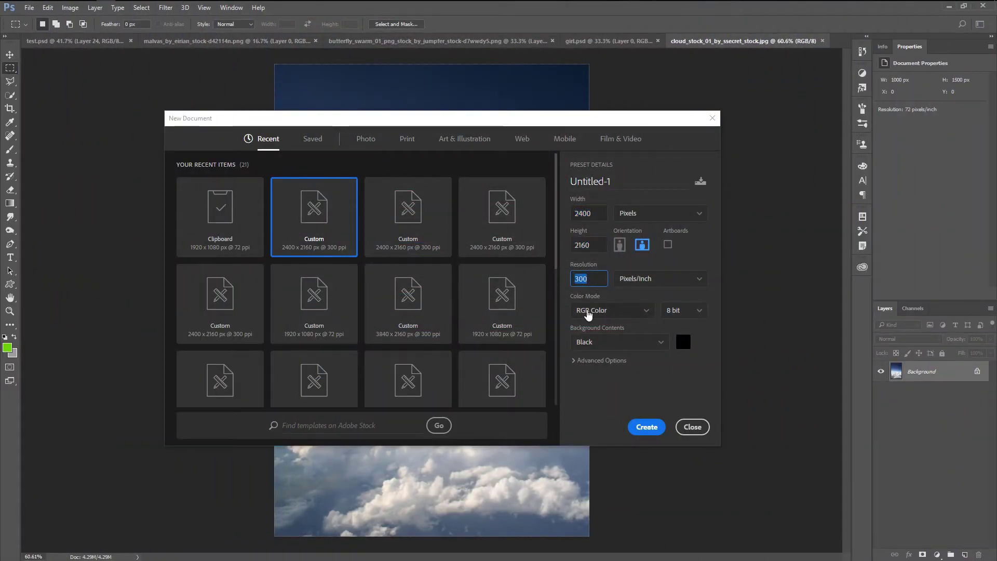
- Create the 2400 x 2160 black document and drag the cloud photo into it
click(644, 429)
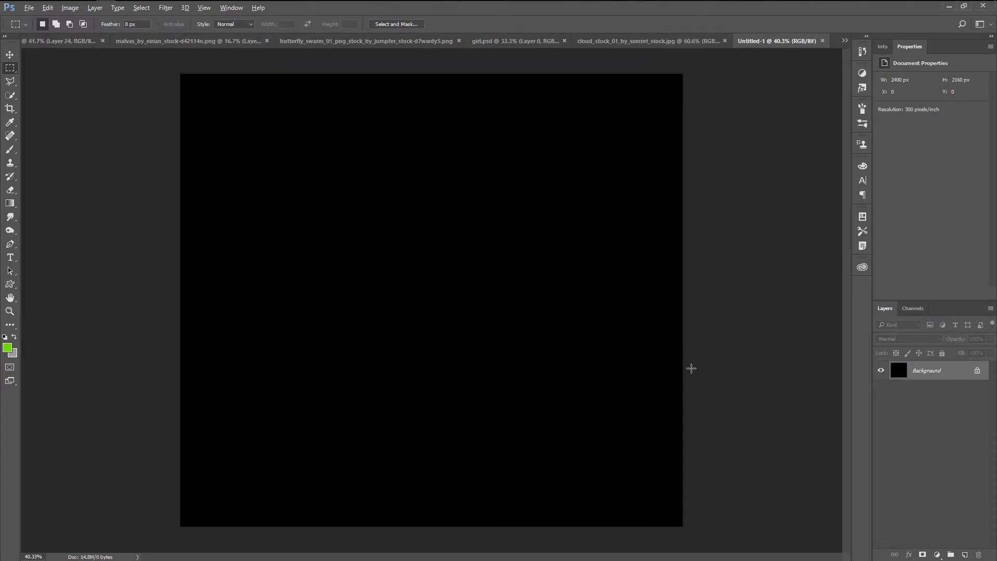
click(638, 44)
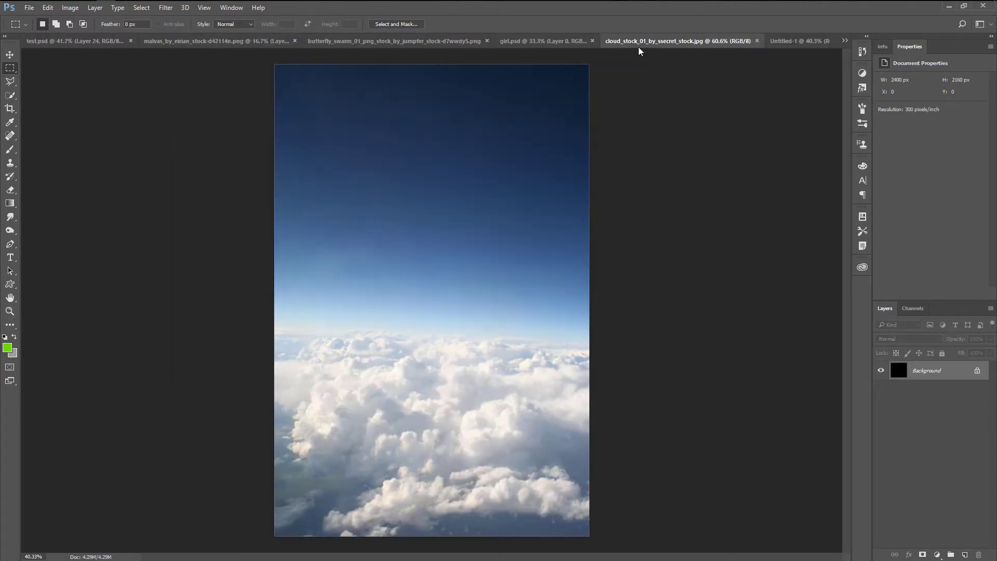
click(9, 54)
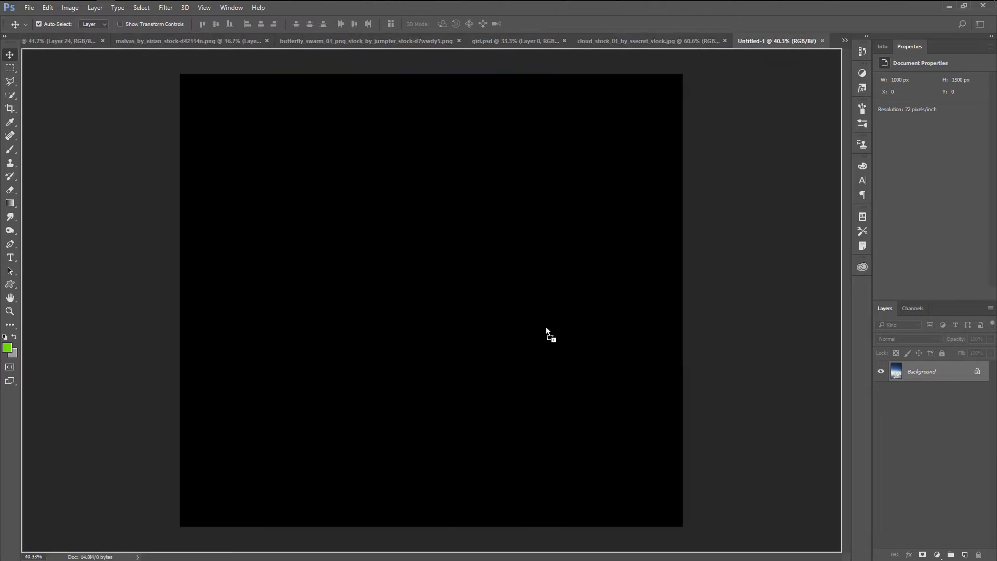
drag(800, 41, 623, 365)
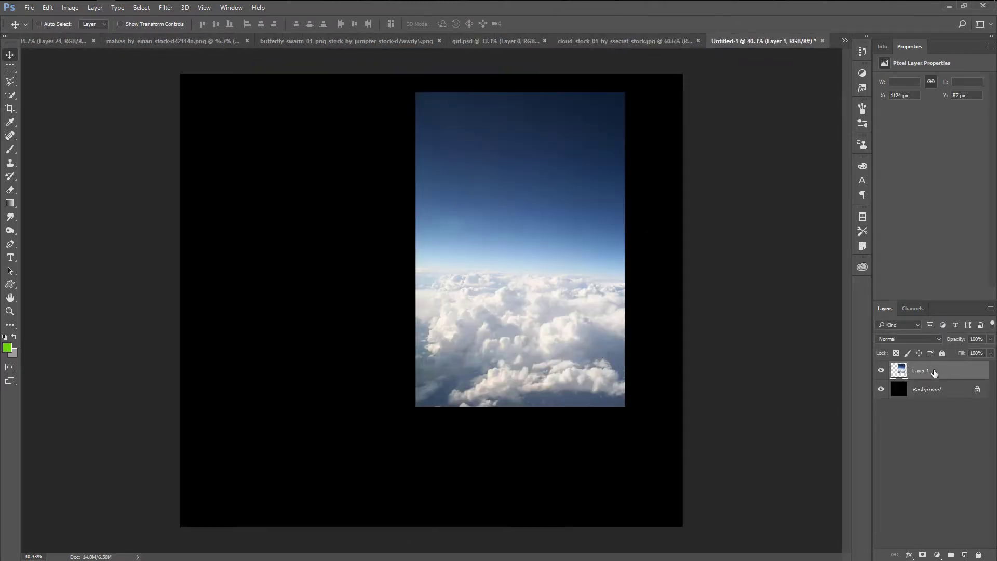
- Enlarge and position the cloud layer to cover most of the canvas
key(ctrl+t)
drag(625, 406, 712, 519)
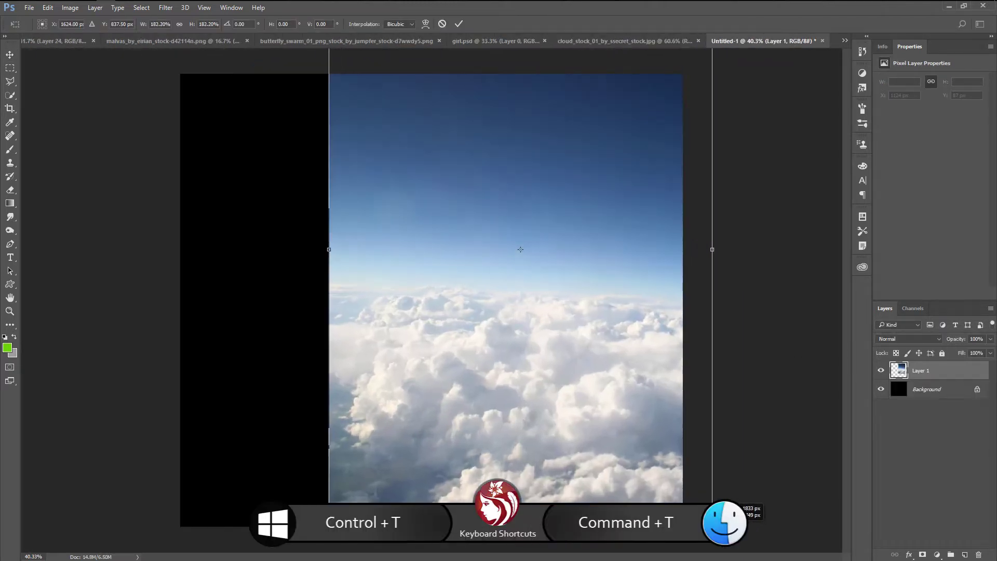
drag(327, 244, 300, 241)
mouse_move(403, 324)
mouse_down()
mouse_move(475, 368)
mouse_move(457, 370)
mouse_up()
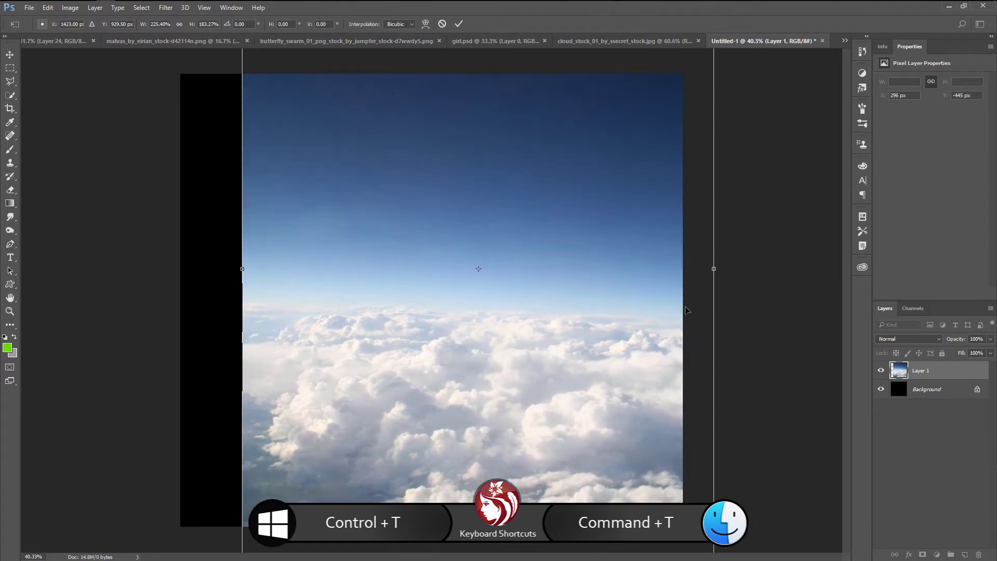
drag(552, 340, 555, 342)
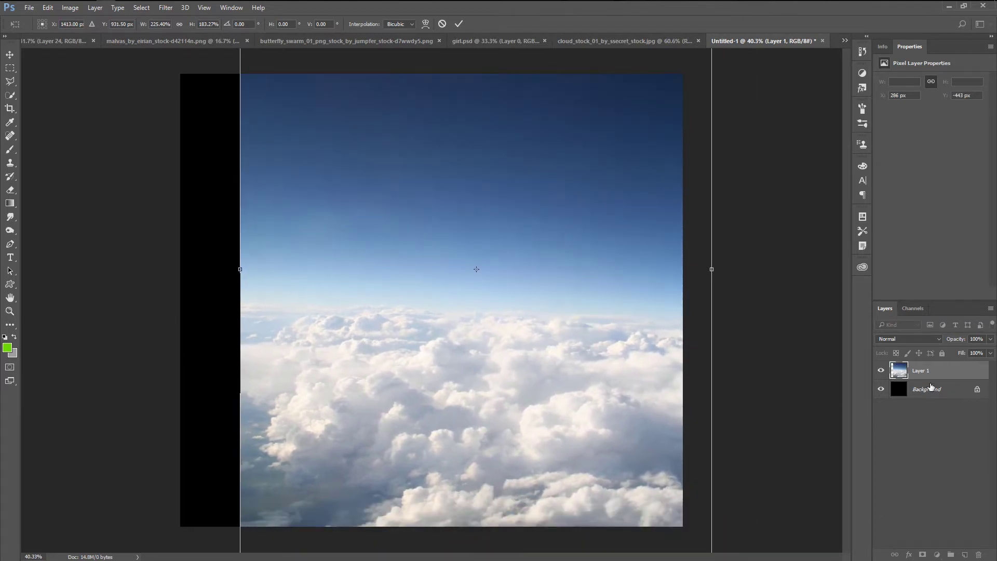
key(Return)
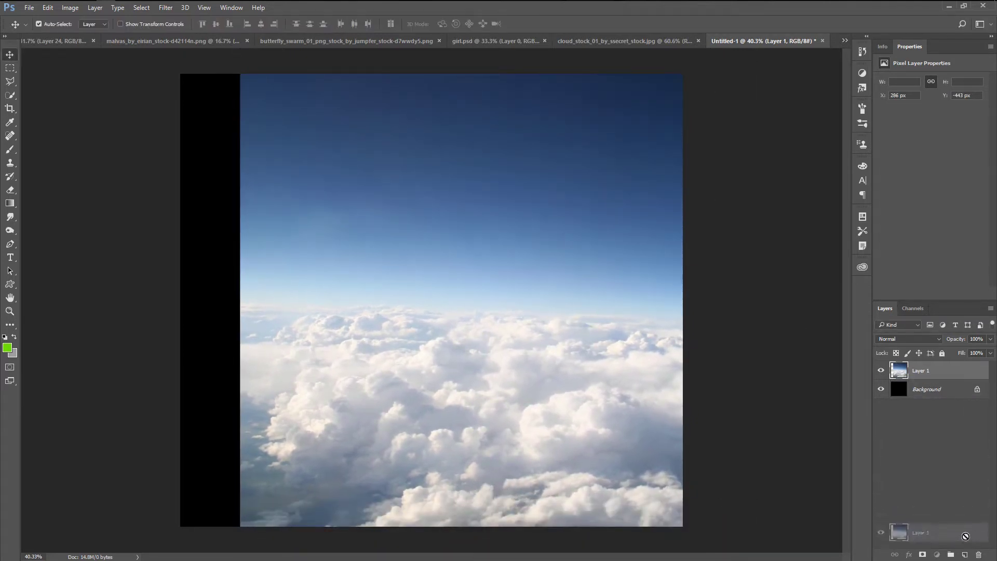
- Duplicate the clouds, place the copy below Layer 1, and stretch it to the left edge
drag(946, 377, 965, 555)
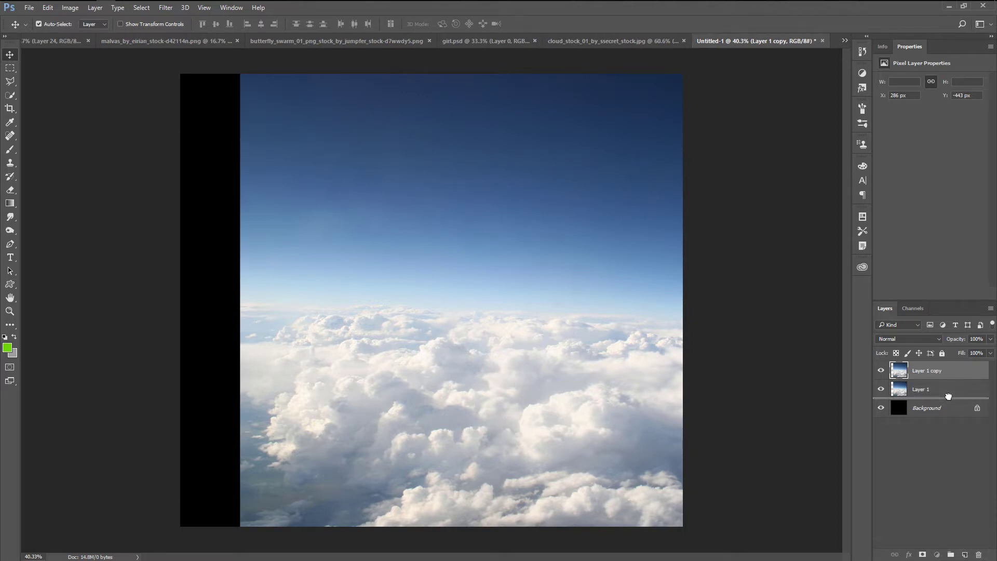
drag(947, 373, 950, 397)
key(ctrl+t)
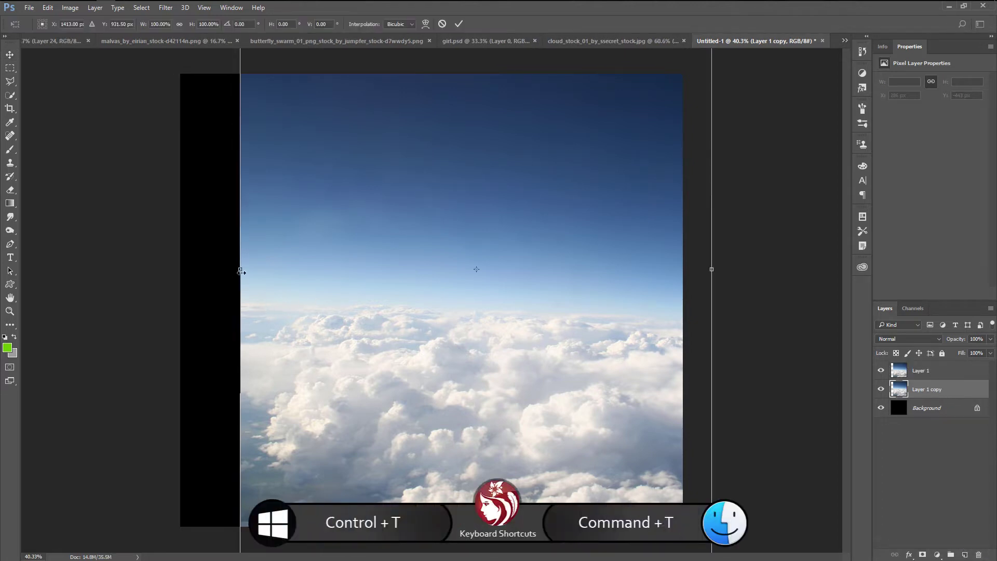
drag(241, 271, 170, 274)
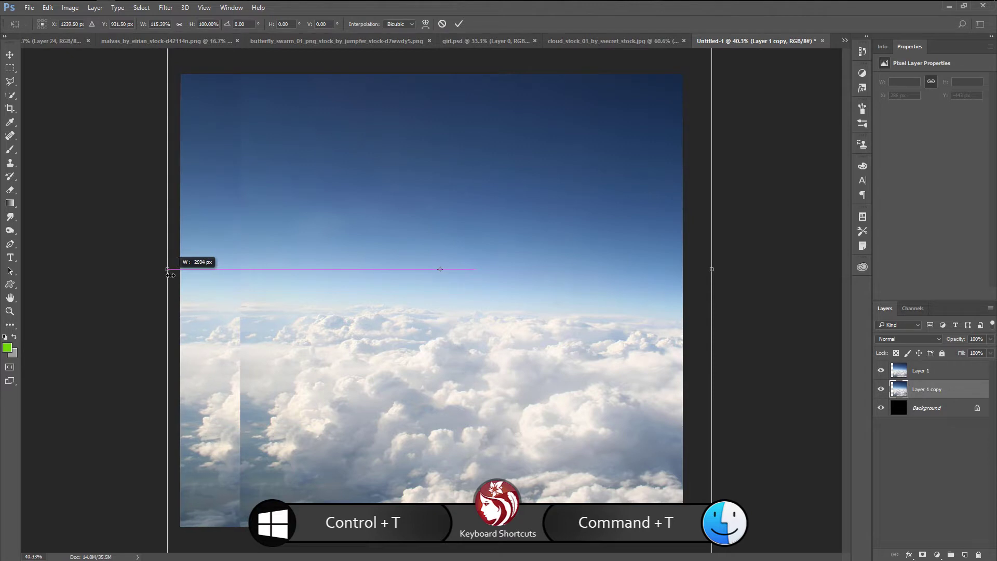
key(Return)
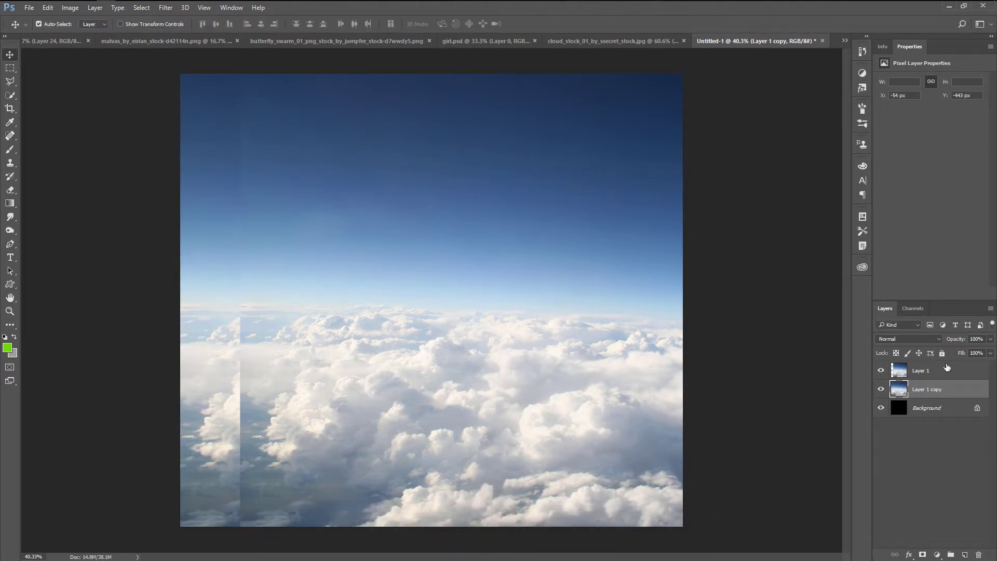
- Make a second cloud copy (Layer 1 copy 2) and shift it to the left
drag(947, 367, 965, 551)
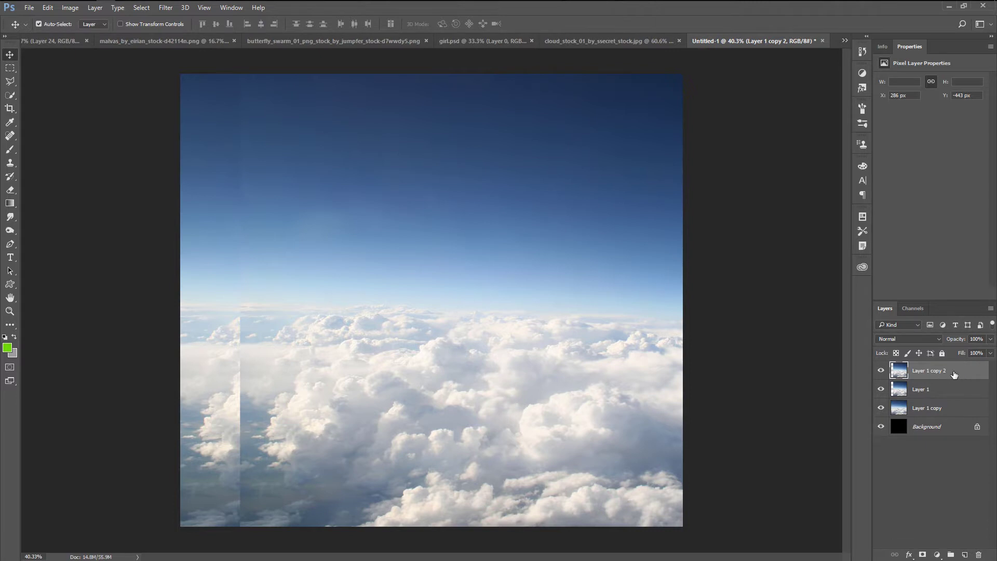
key(shift+Left)
key(shift+Left)
key(shift+Left)
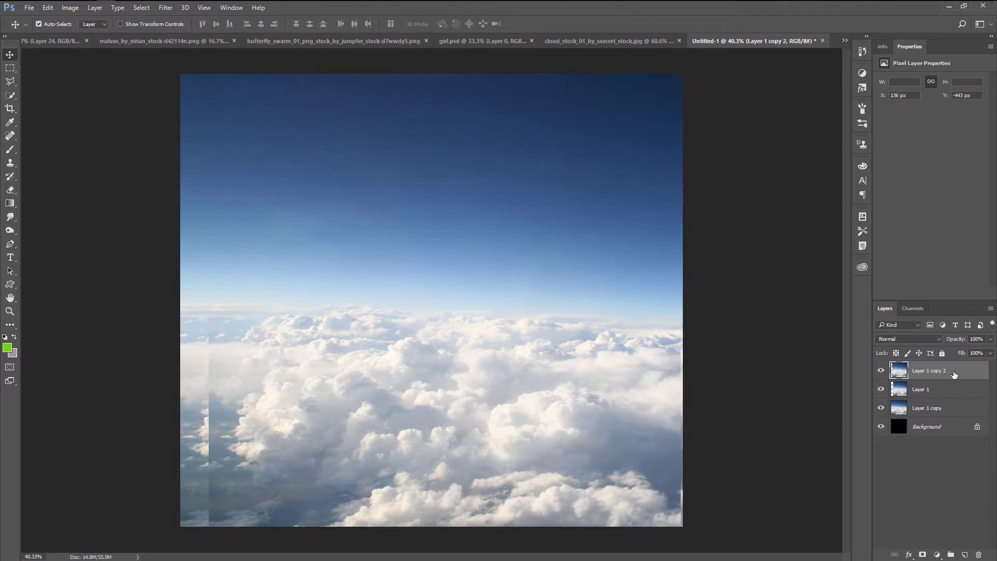
key(shift+Left)
key(shift+Left)
key(shift+Left)
key(shift+Left)
key(shift+Left)
key(shift+Left)
key(shift+Left)
key(shift+Left)
key(shift+Left)
key(shift+Left)
key(shift+Left)
key(shift+Left)
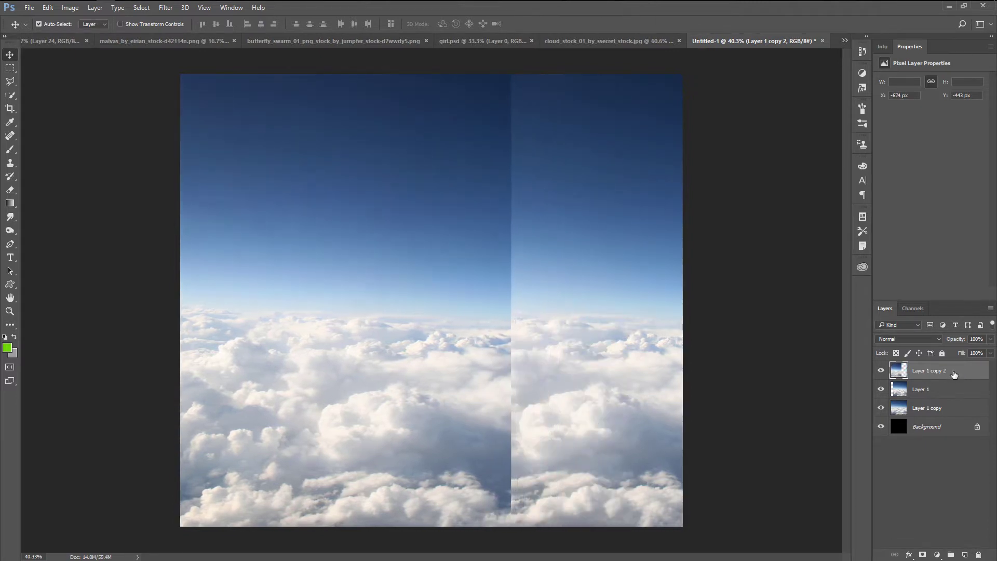
key(shift+Left)
key(shift+Left)
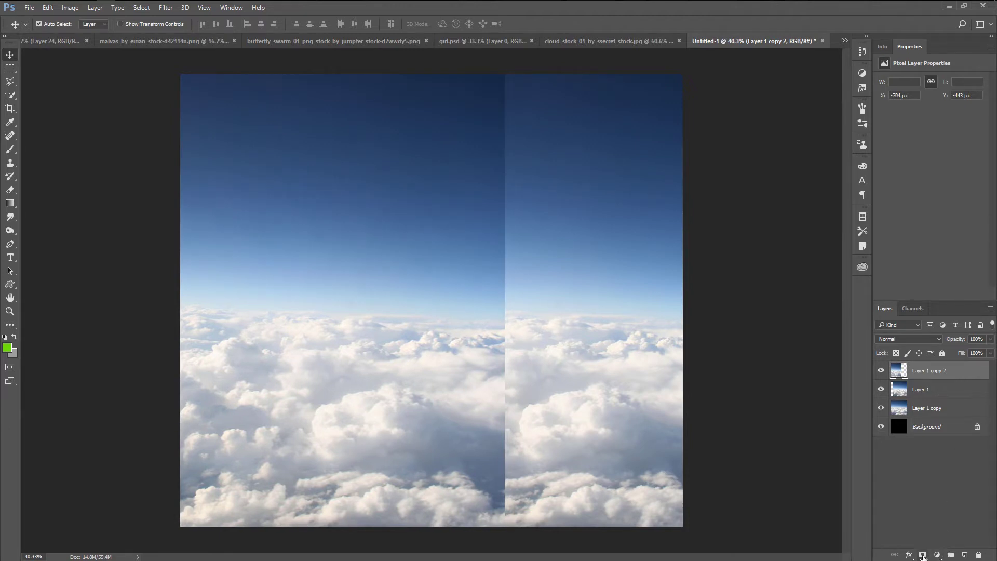
- Mask Layer 1 copy 2 and paint away the seam with a large brush
click(922, 554)
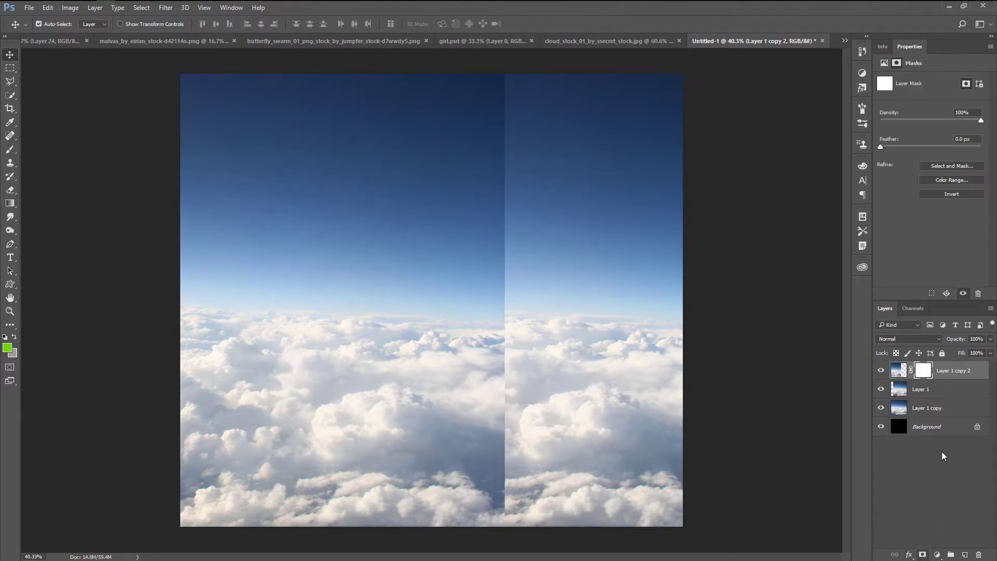
click(8, 153)
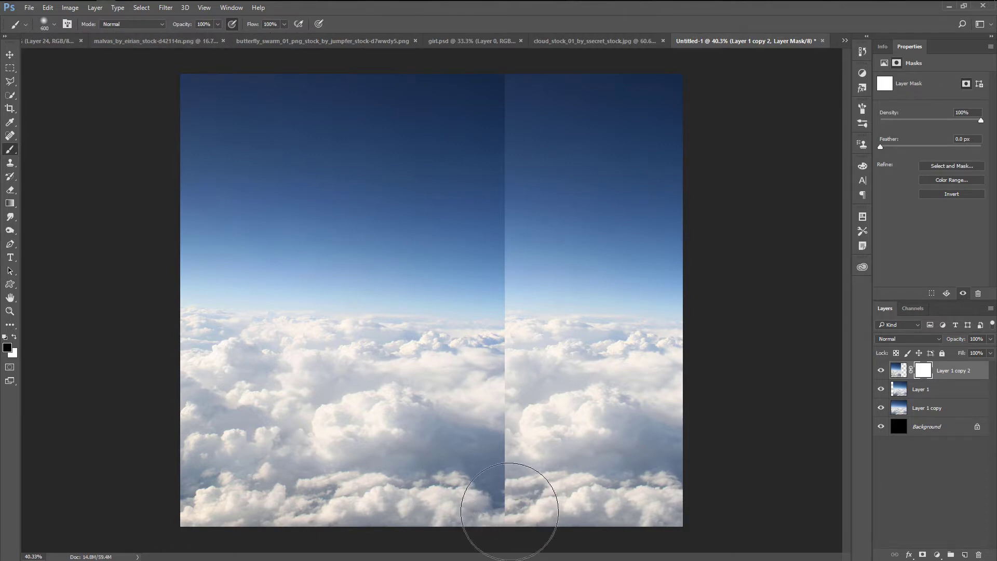
key(bracketright)
key(bracketright)
key(bracketright)
mouse_move(507, 529)
mouse_down()
mouse_move(510, 347)
mouse_move(488, 129)
mouse_up()
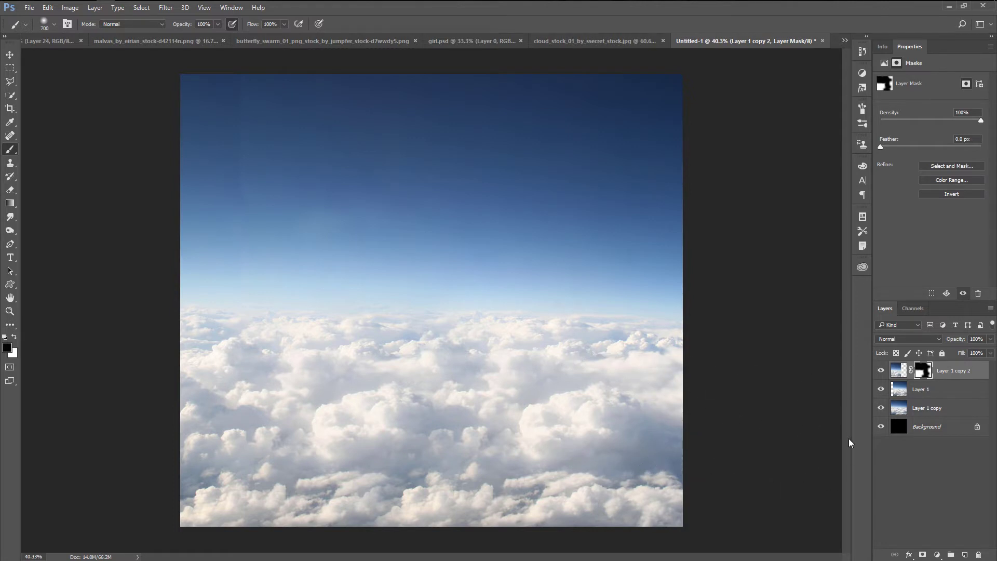
- Mask Layer 1 and blend away its top-left sky edge
click(944, 393)
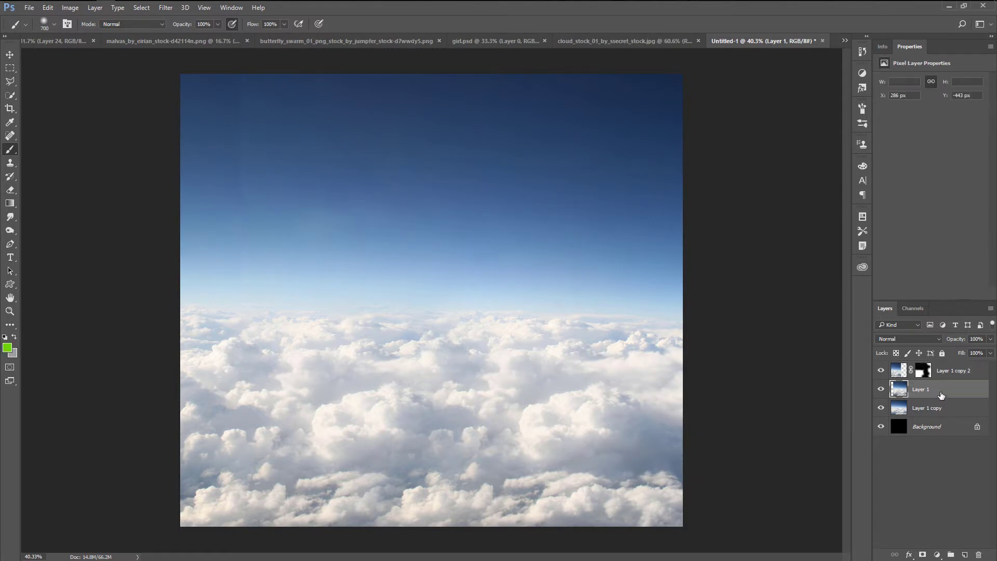
click(923, 554)
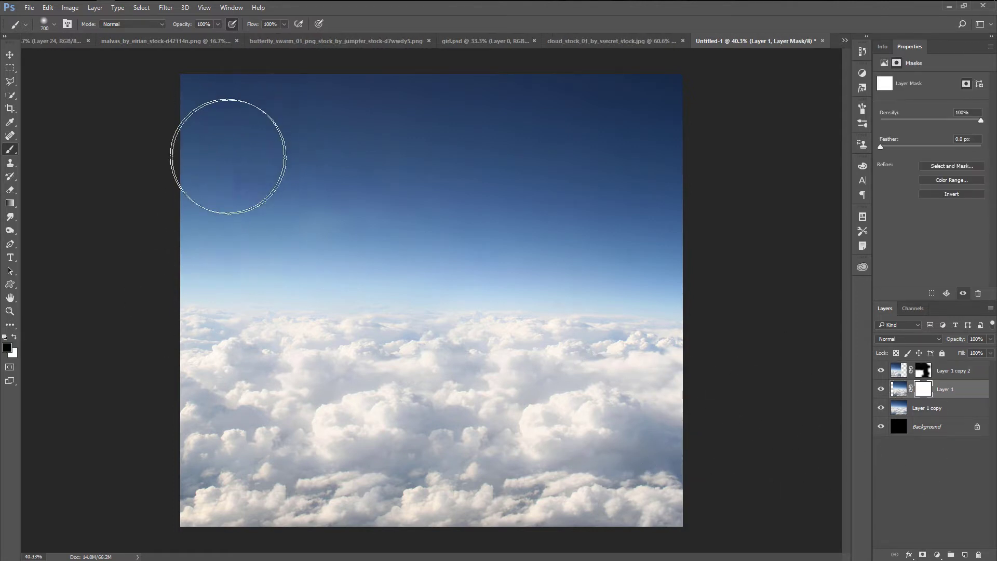
drag(257, 227, 240, 133)
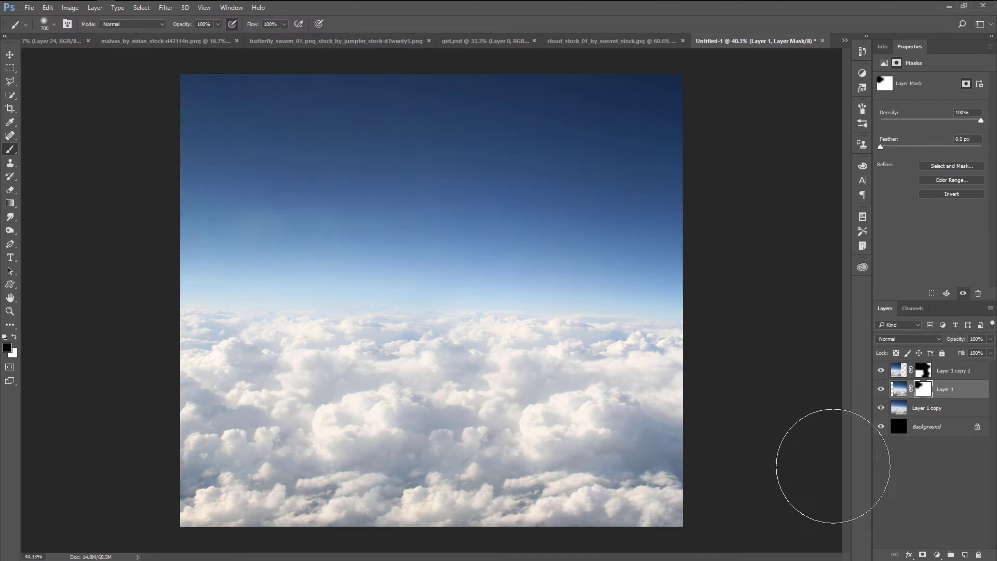
click(10, 54)
- Merge all the cloud layers into one layer
click(962, 372)
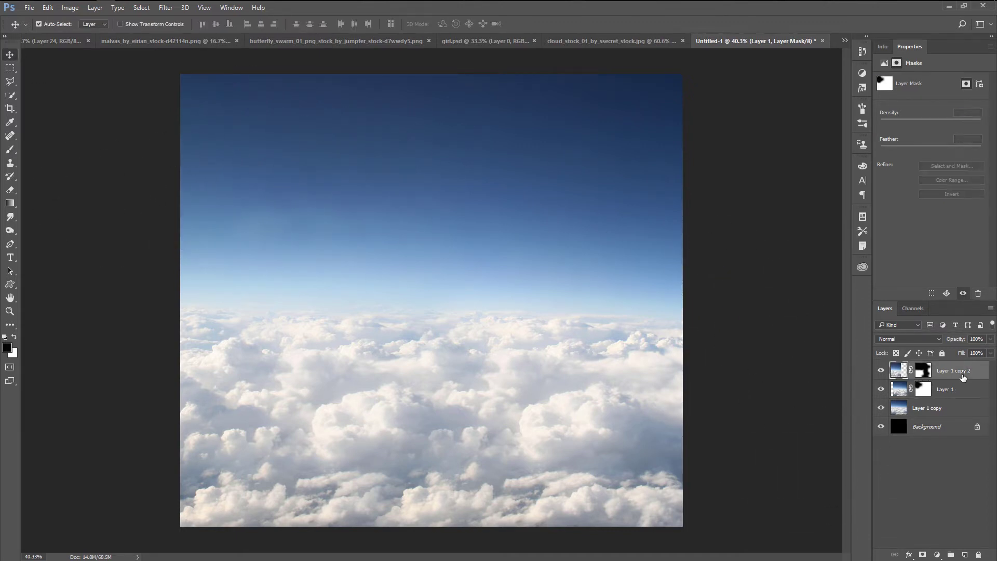
shift+click(961, 411)
right_click(961, 409)
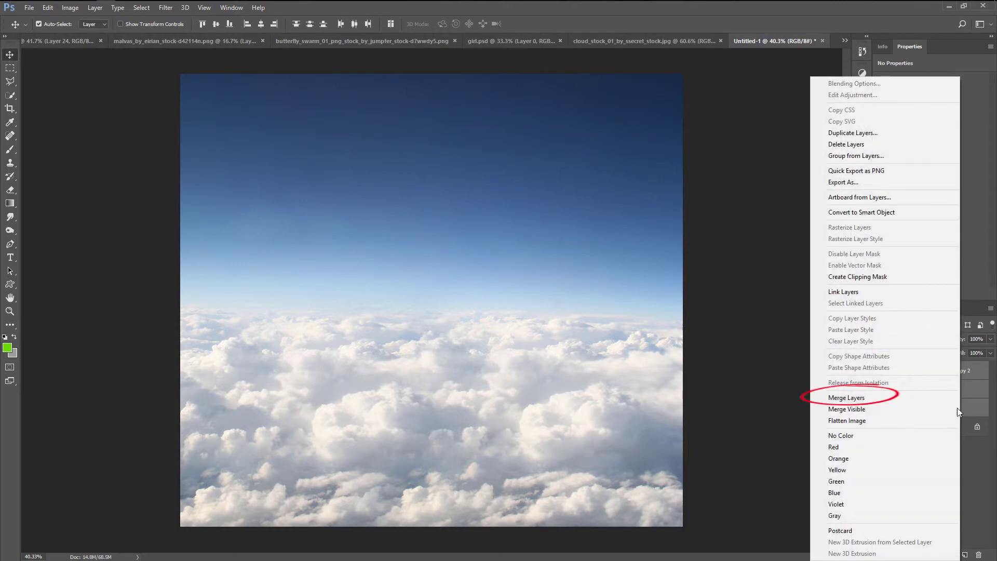
click(880, 405)
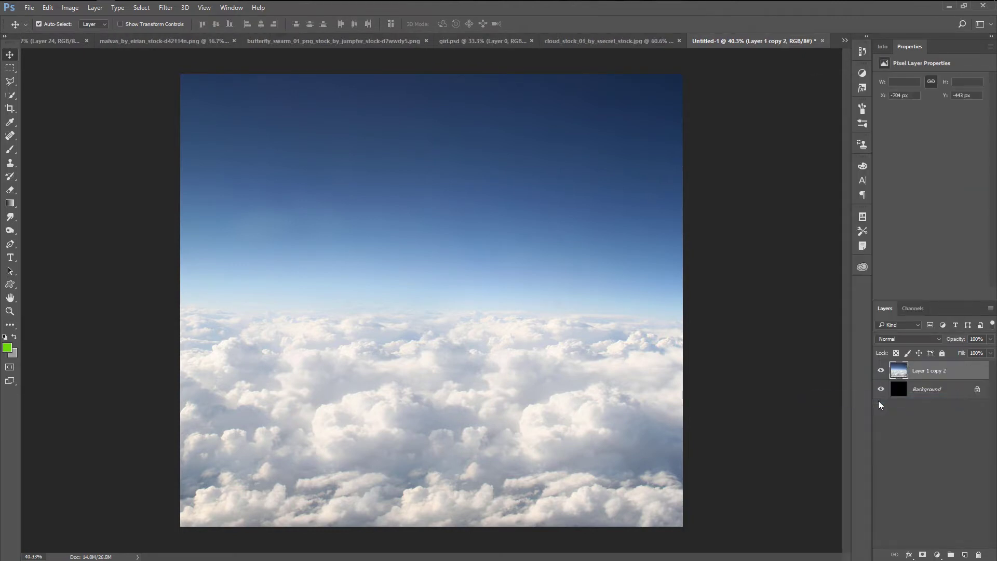
click(881, 372)
- Warp the clouds in Liquify with a 2100 Forward Warp brush at 25% zoom
click(167, 9)
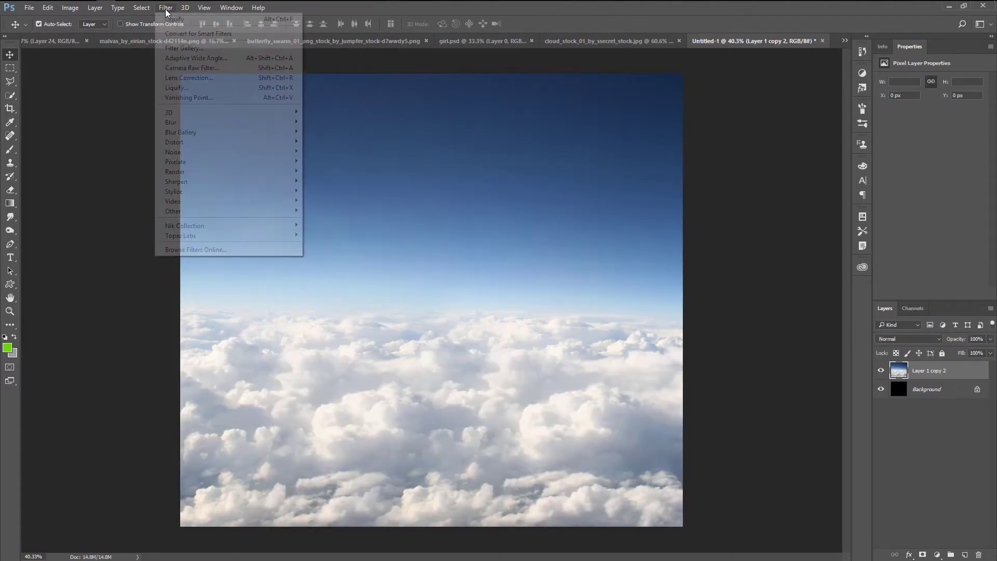
click(200, 88)
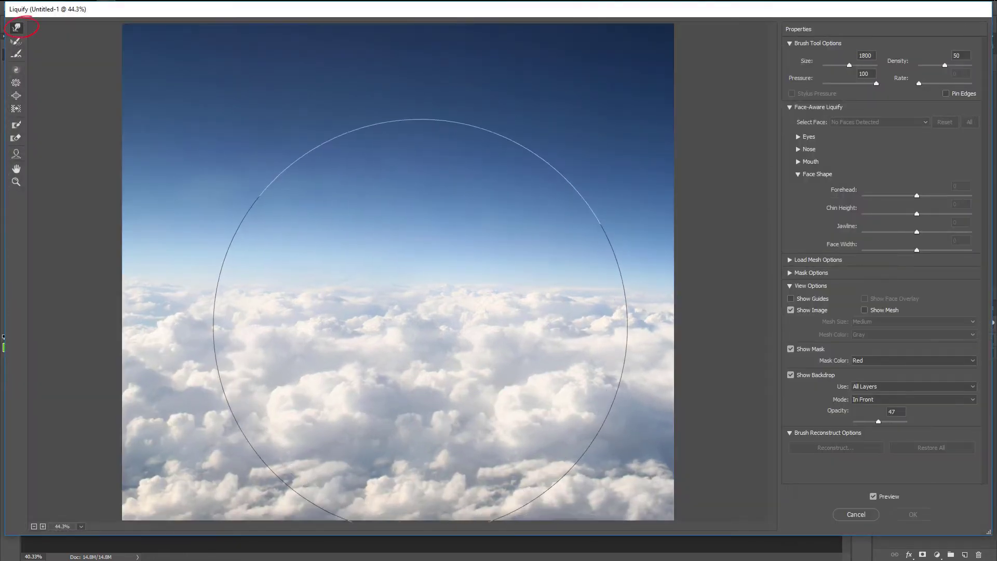
ctrl+alt+click(405, 319)
ctrl+alt+click(405, 320)
key(bracketright)
key(bracketright)
key(bracketright)
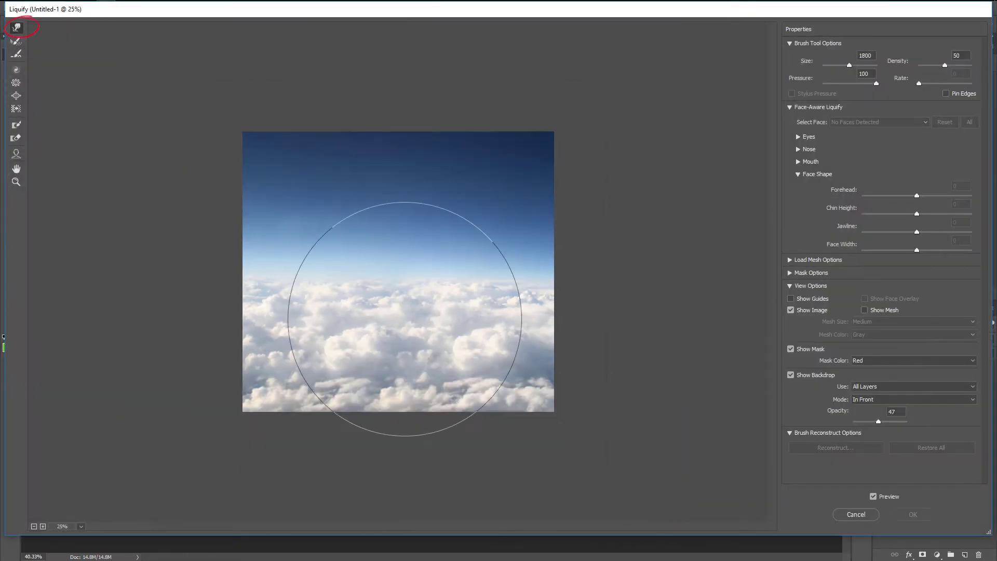
drag(416, 300, 484, 312)
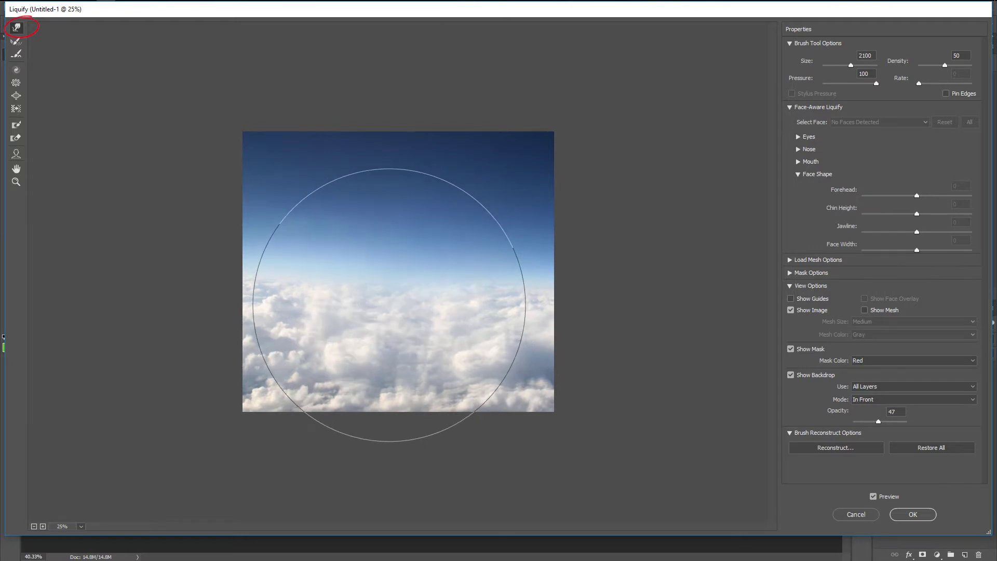
click(914, 517)
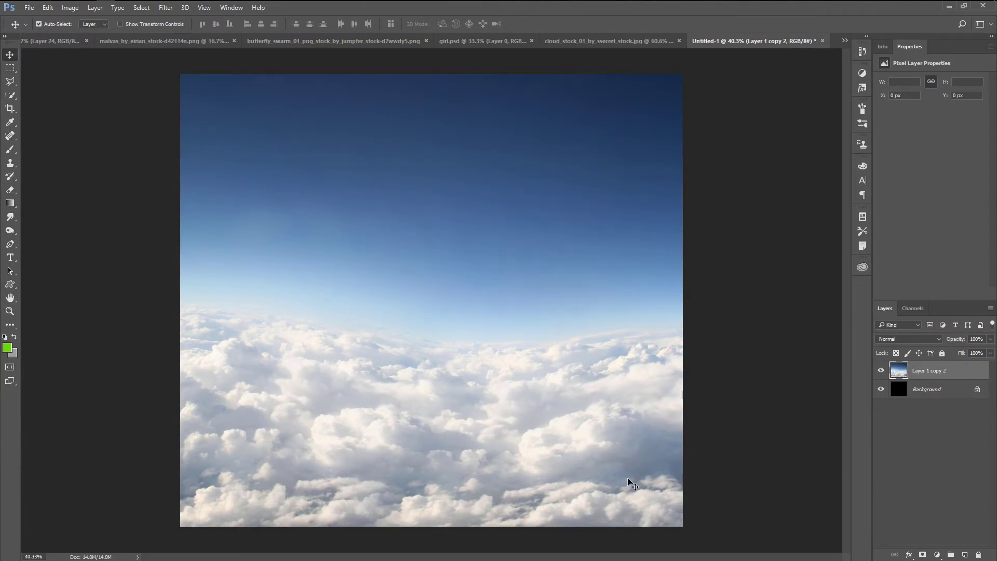
- Stretch the warped clouds down over the bottom black strip and add an empty layer above
drag(633, 484, 632, 476)
key(ctrl+t)
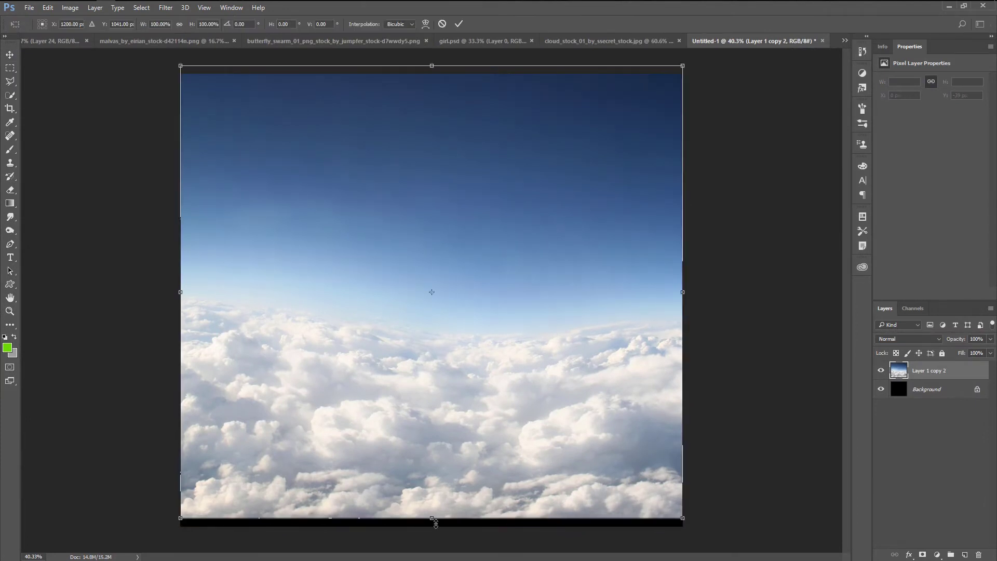
drag(432, 518, 439, 529)
key(Return)
key(shift+Up)
key(shift+Up)
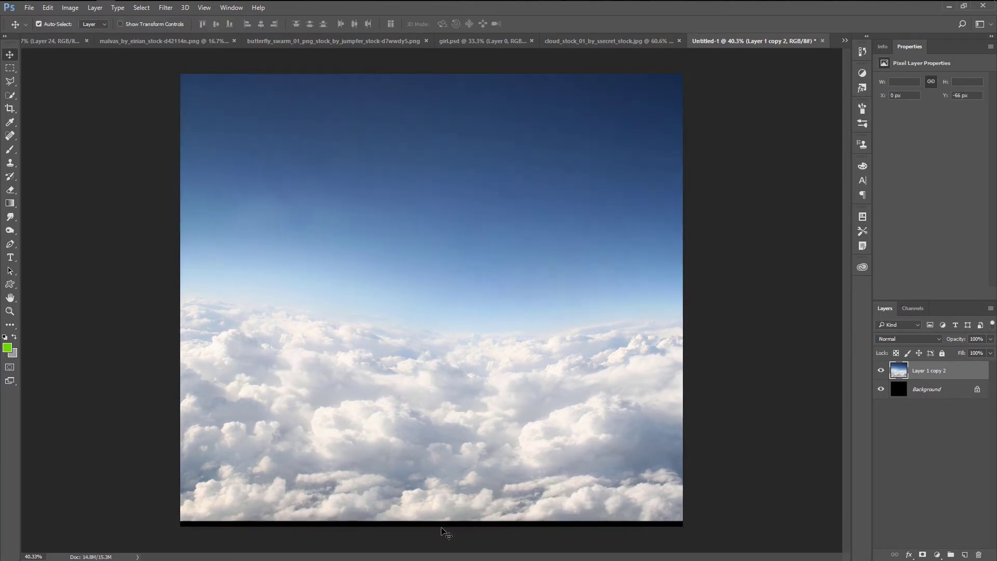
key(shift+Up)
key(shift+Up)
key(ctrl+t)
drag(431, 519, 433, 534)
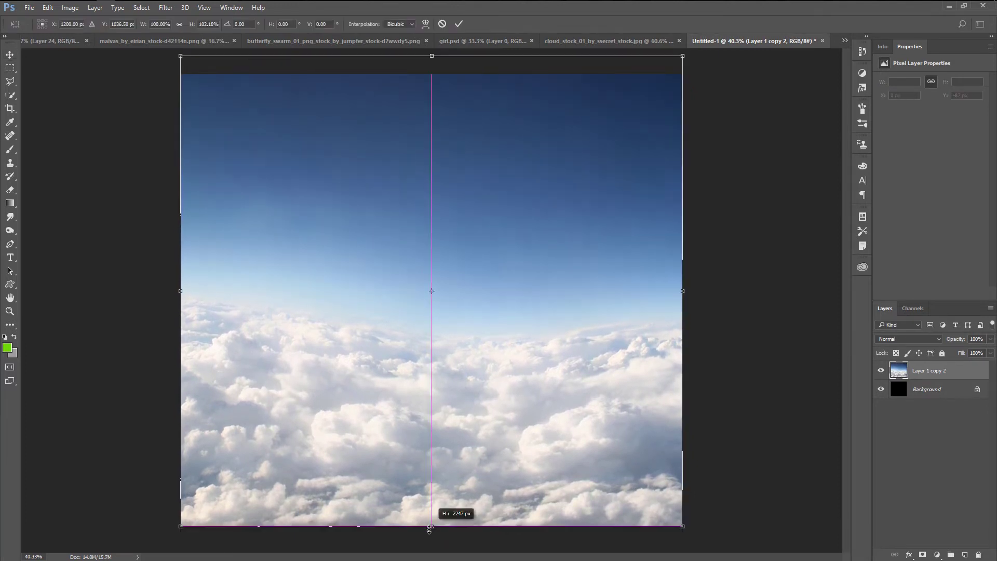
key(Return)
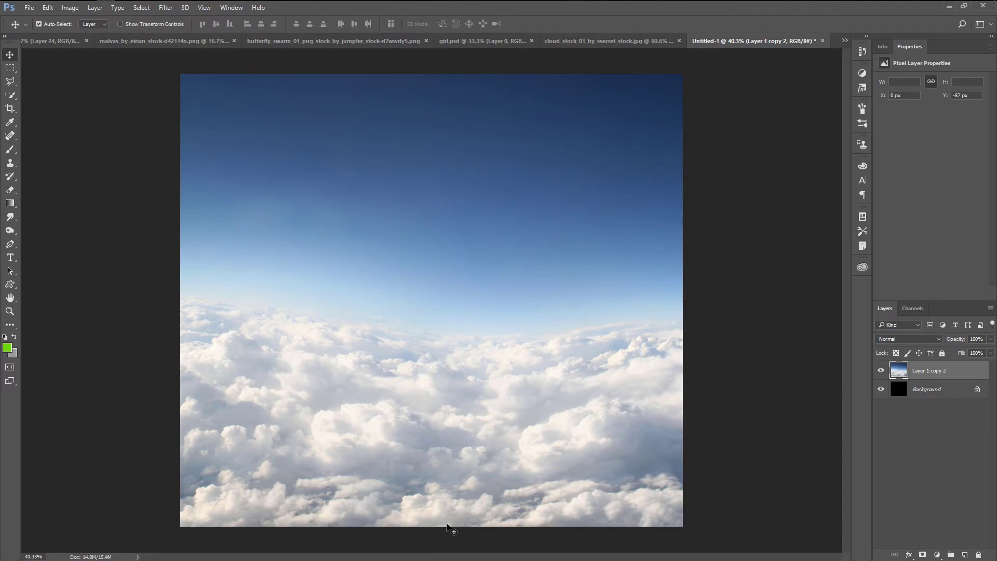
click(880, 370)
click(880, 370)
click(964, 554)
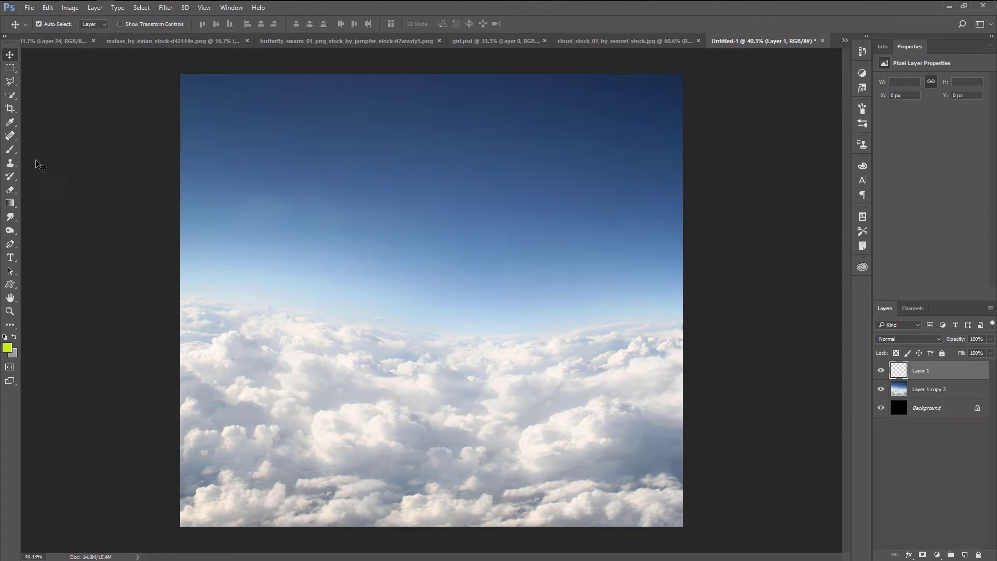
- Paint yellow-green grass along the canvas bottom with the 300 px grass brush tip
click(11, 151)
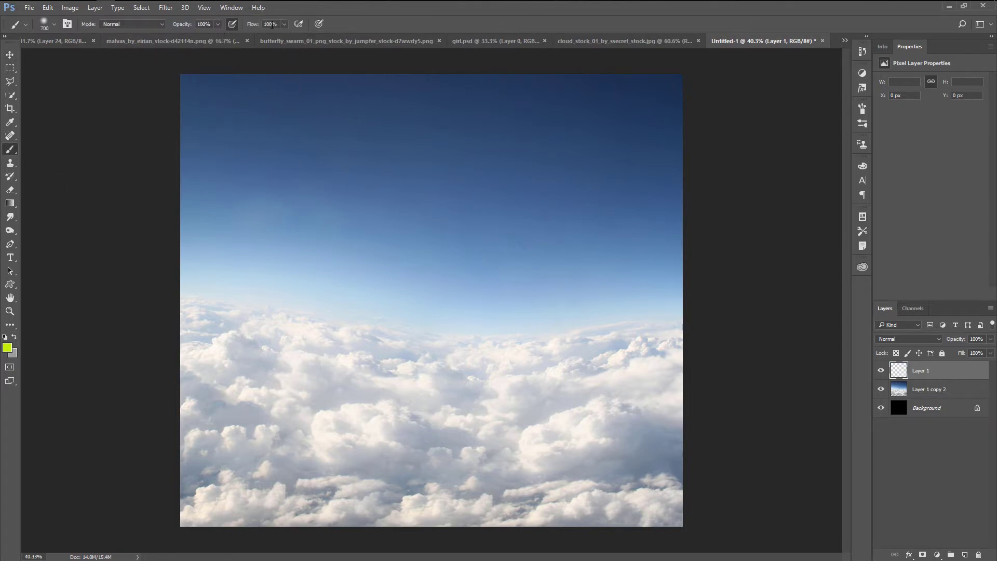
click(53, 24)
drag(358, 137, 363, 157)
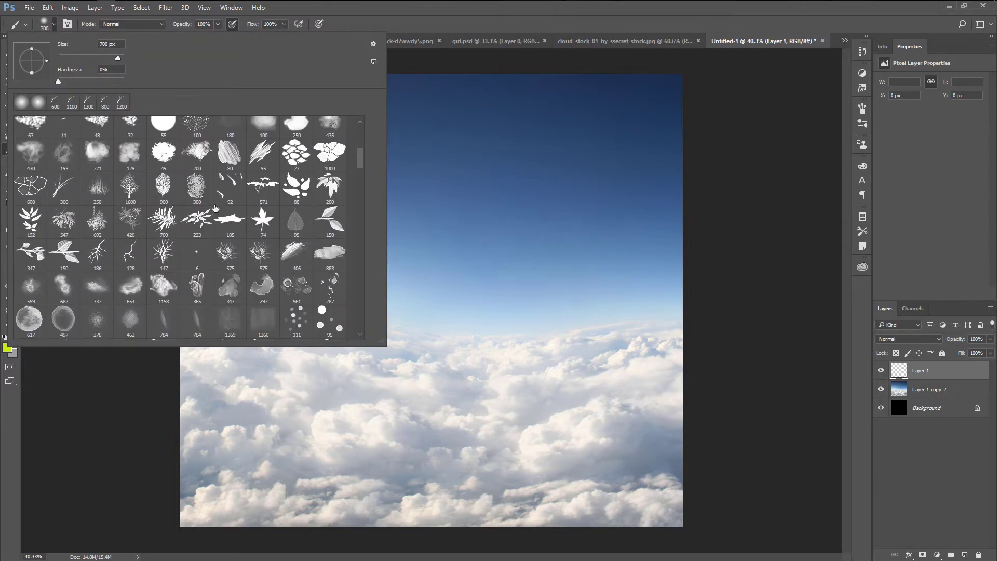
click(72, 189)
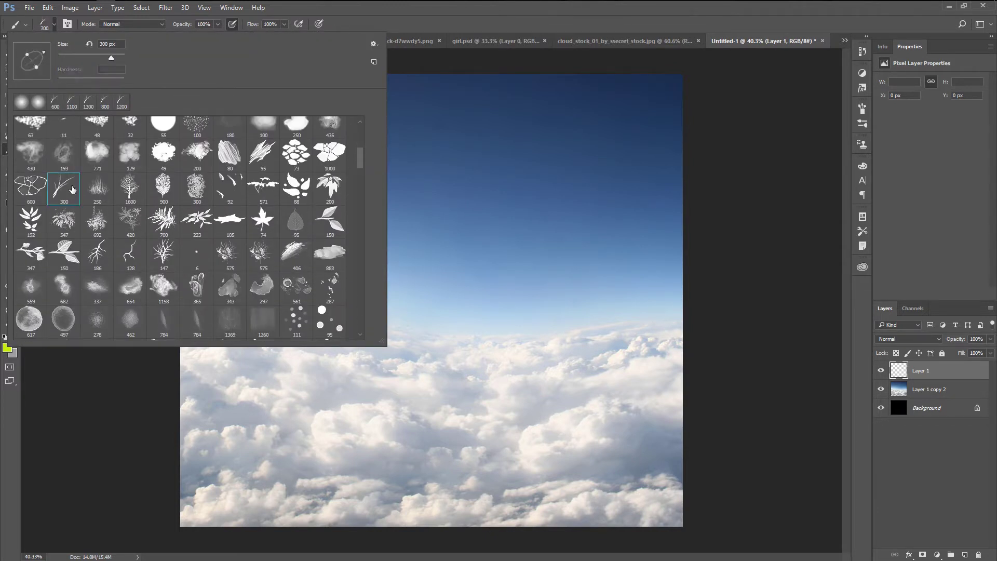
click(499, 23)
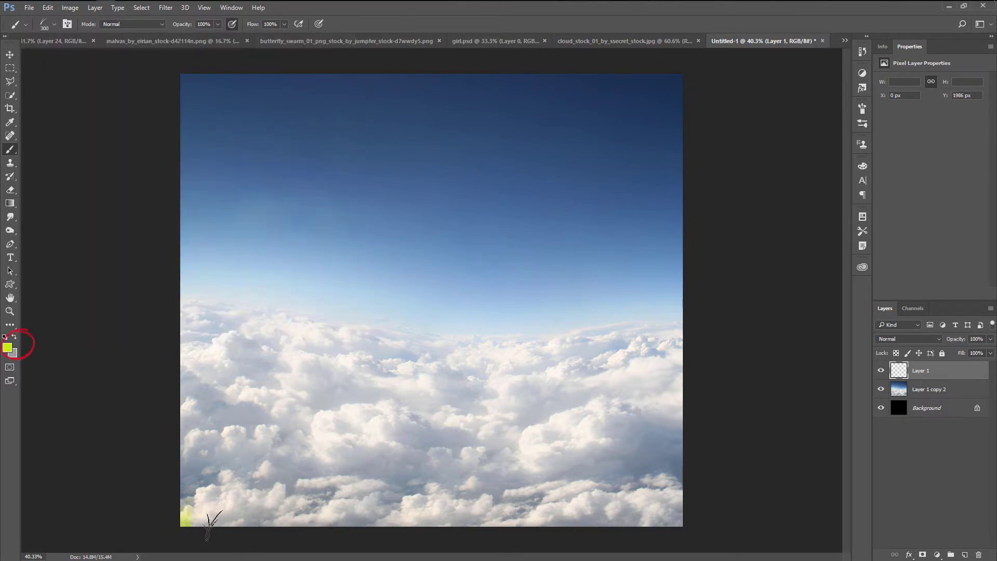
key(bracketright)
mouse_move(156, 535)
mouse_down()
mouse_move(702, 532)
mouse_move(597, 535)
mouse_up()
key(bracketright)
key(bracketright)
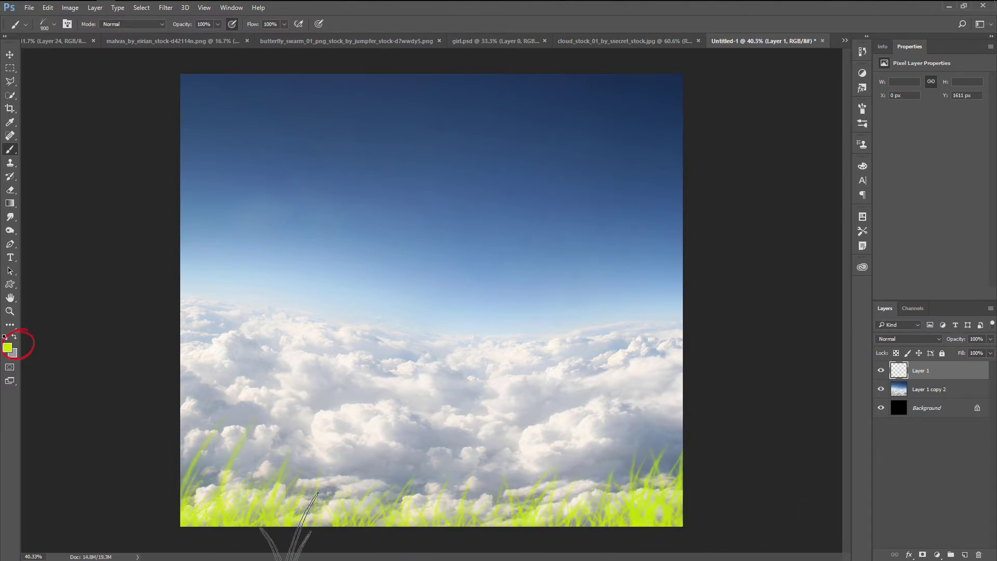
drag(280, 535, 171, 522)
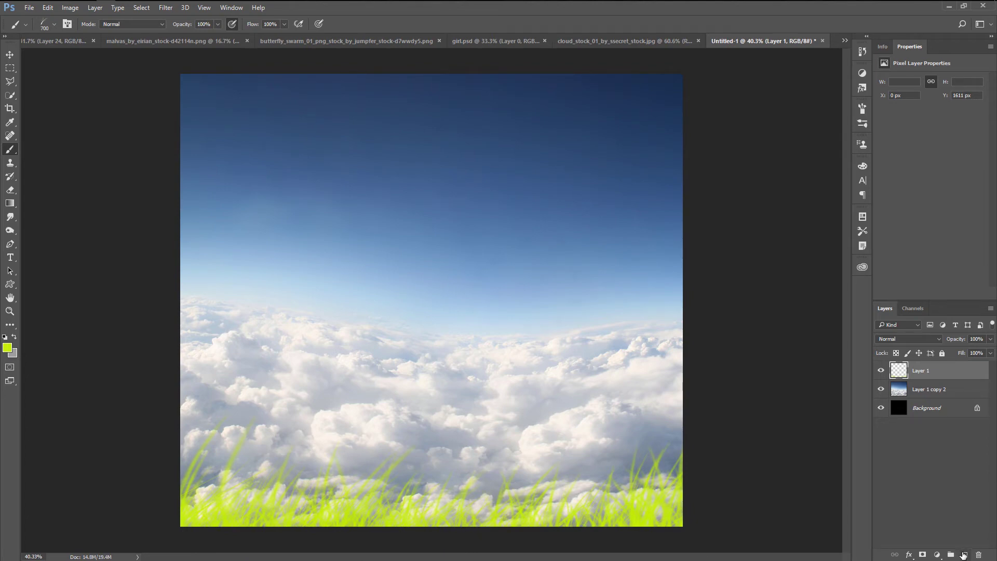
- Add a new layer and set the foreground colour to a darker green
click(963, 555)
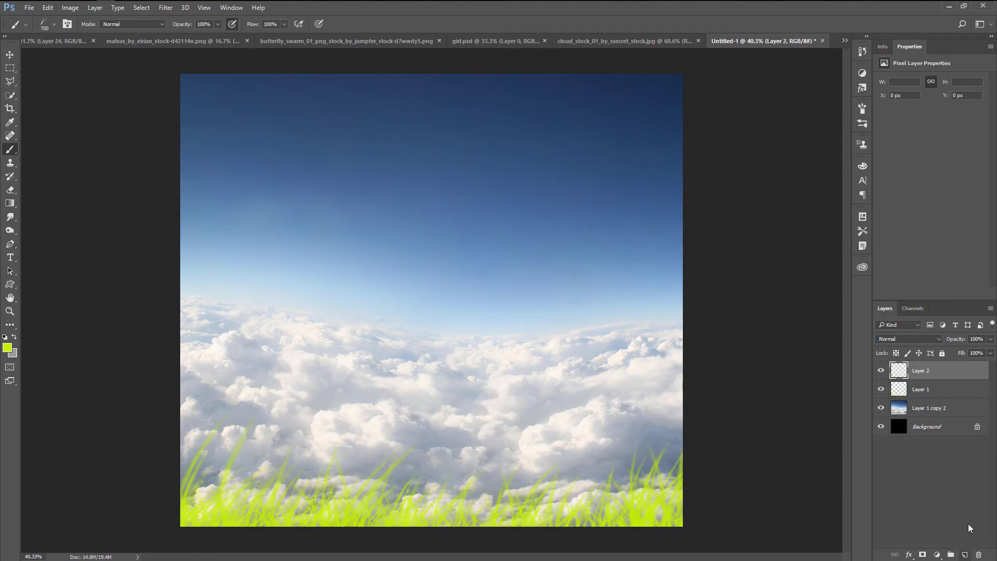
click(5, 349)
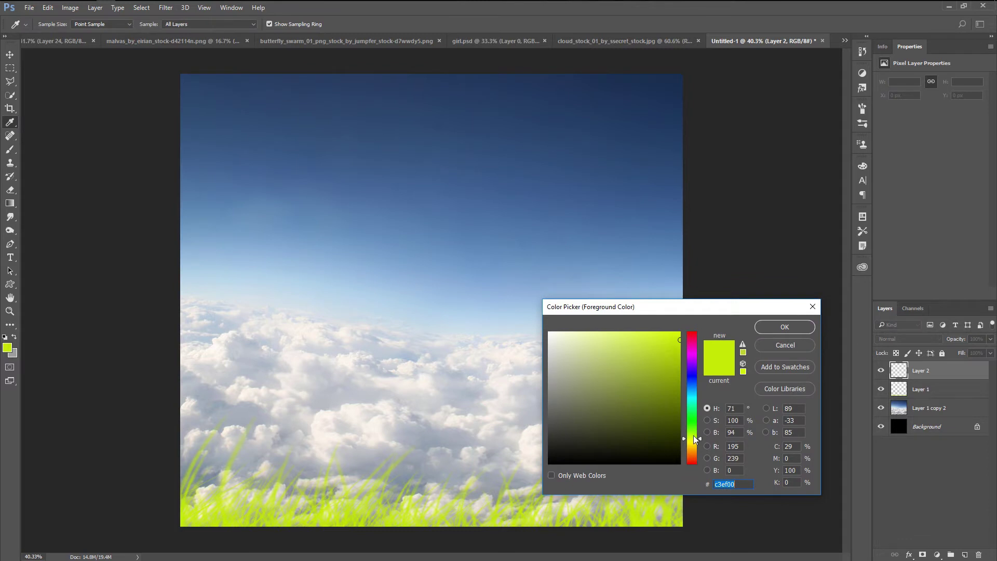
drag(693, 436, 694, 430)
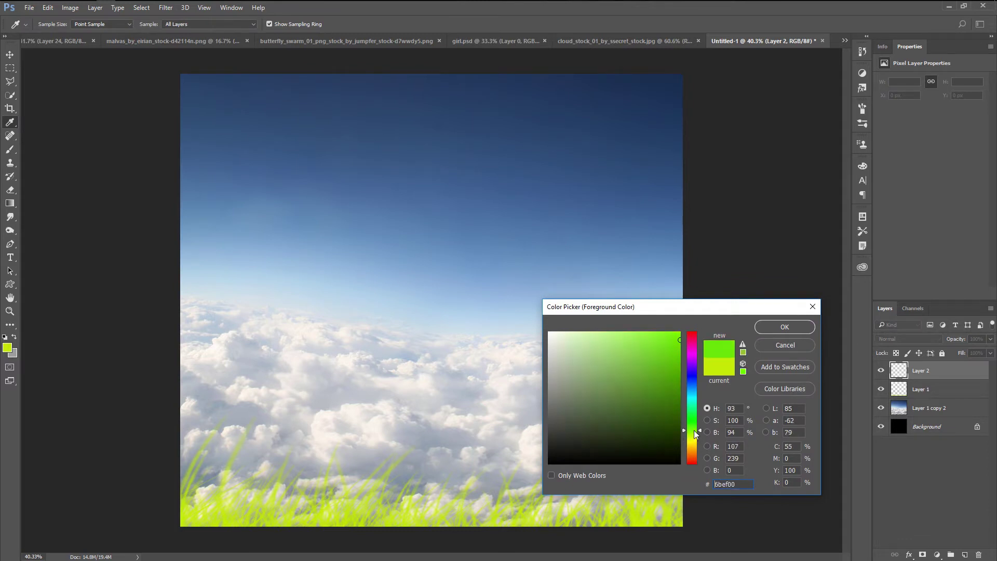
drag(678, 349, 691, 368)
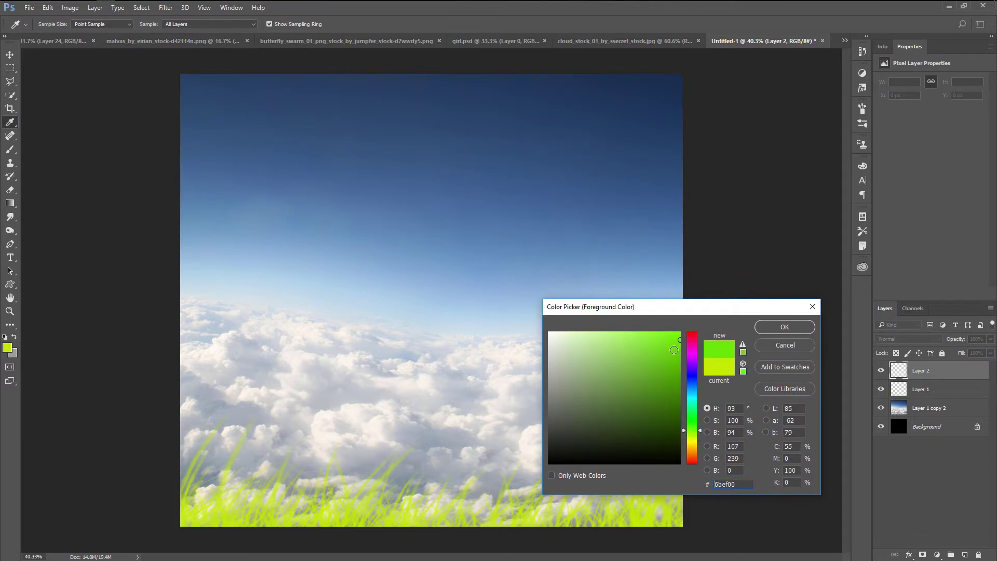
click(784, 328)
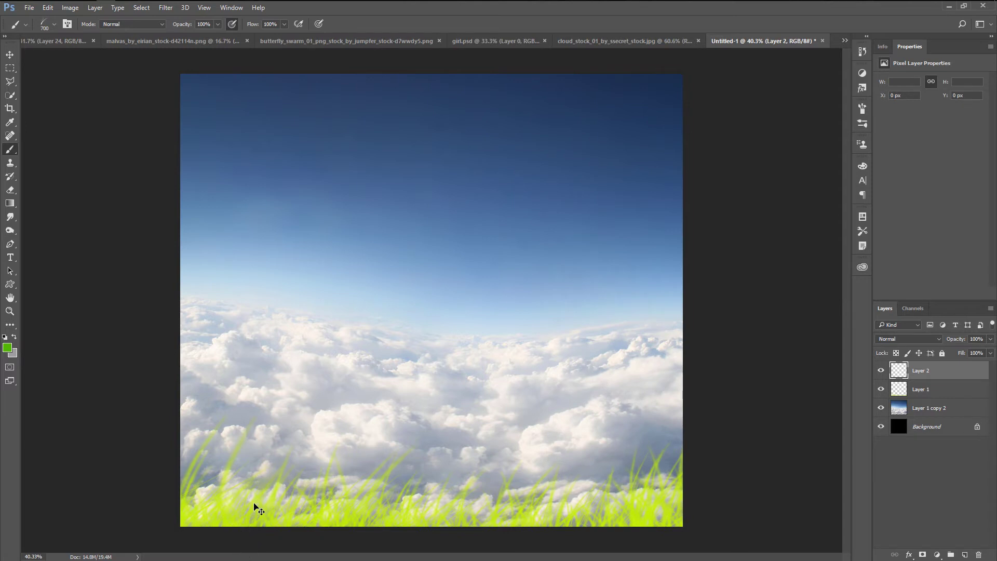
- Stamp dark green grass at the lower left and right with a 900–1000 px brush
key(ctrl+minus)
key(bracketright)
key(bracketright)
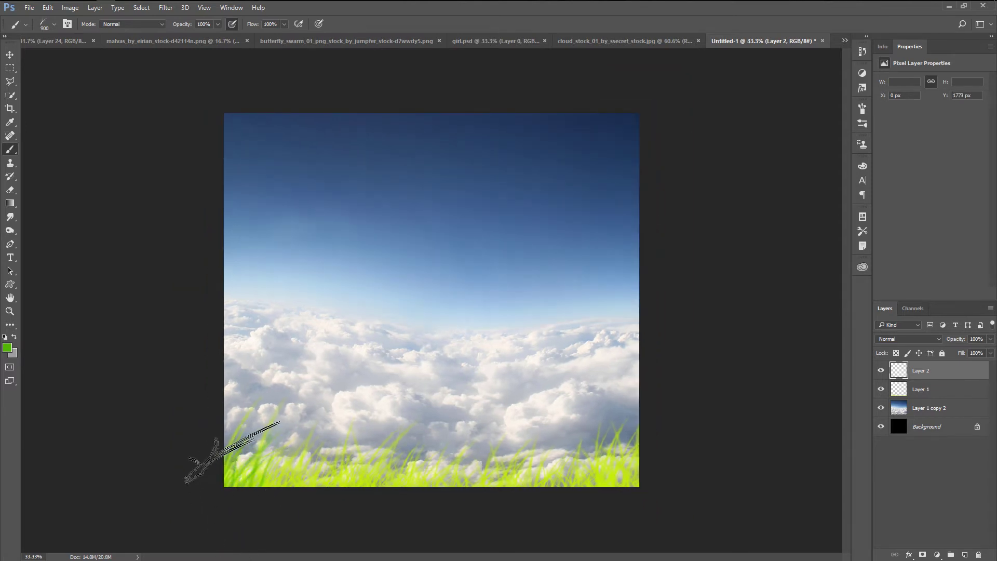
click(257, 480)
key(bracketright)
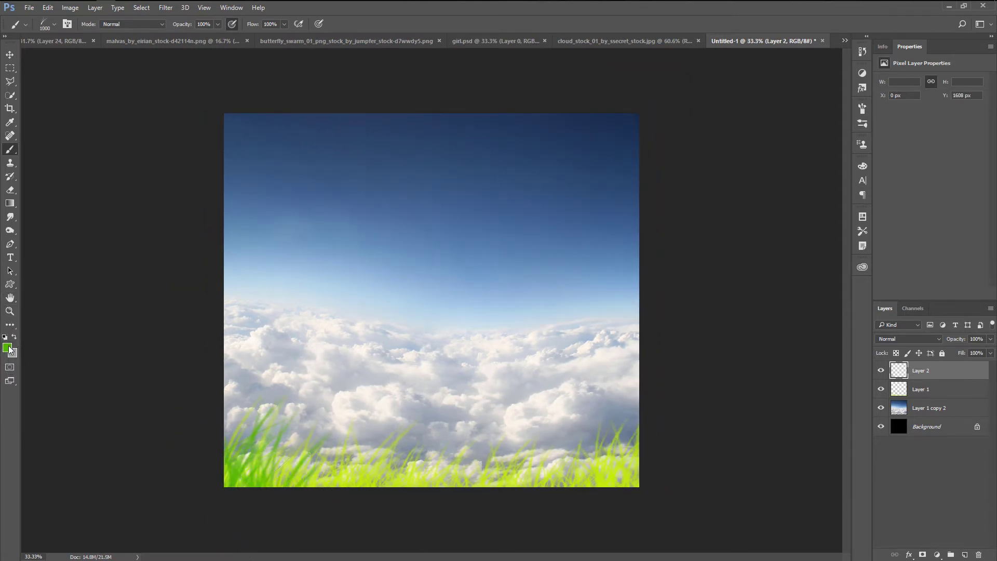
click(7, 346)
click(783, 327)
click(597, 442)
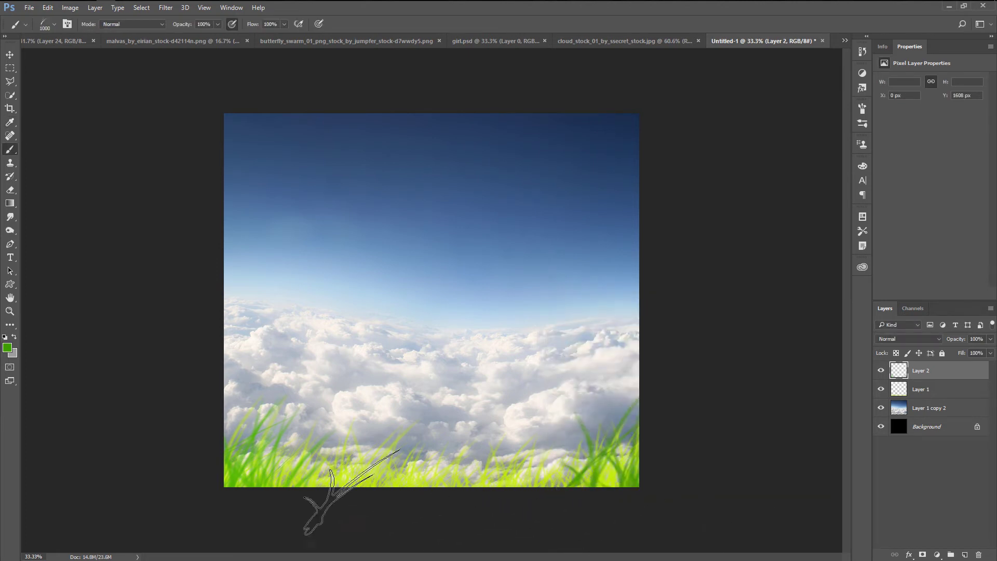
key(bracketleft)
click(228, 488)
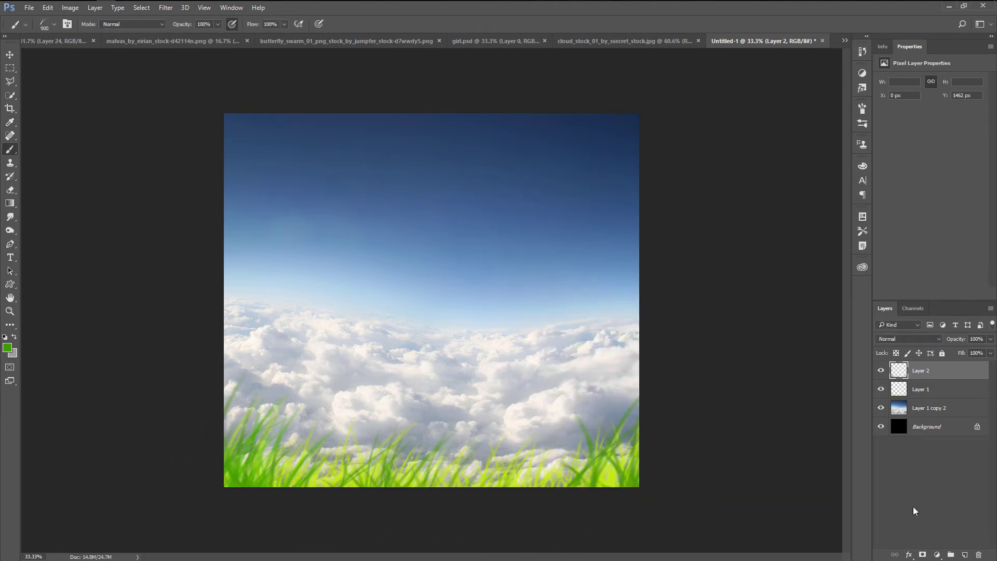
click(9, 54)
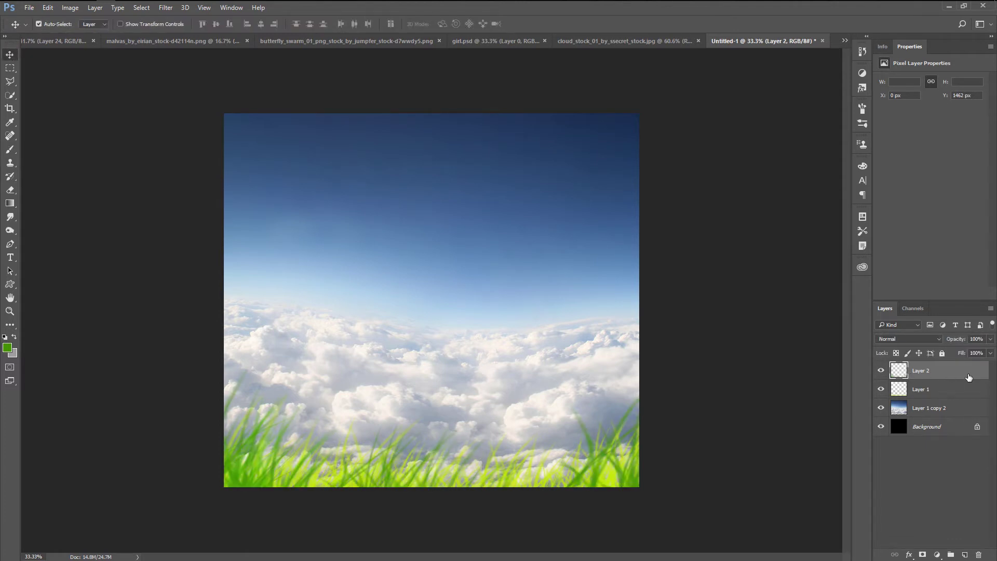
- Apply a 6.2-pixel Gaussian Blur to the dark green grass layer and fit the image on screen
key(ctrl+plus)
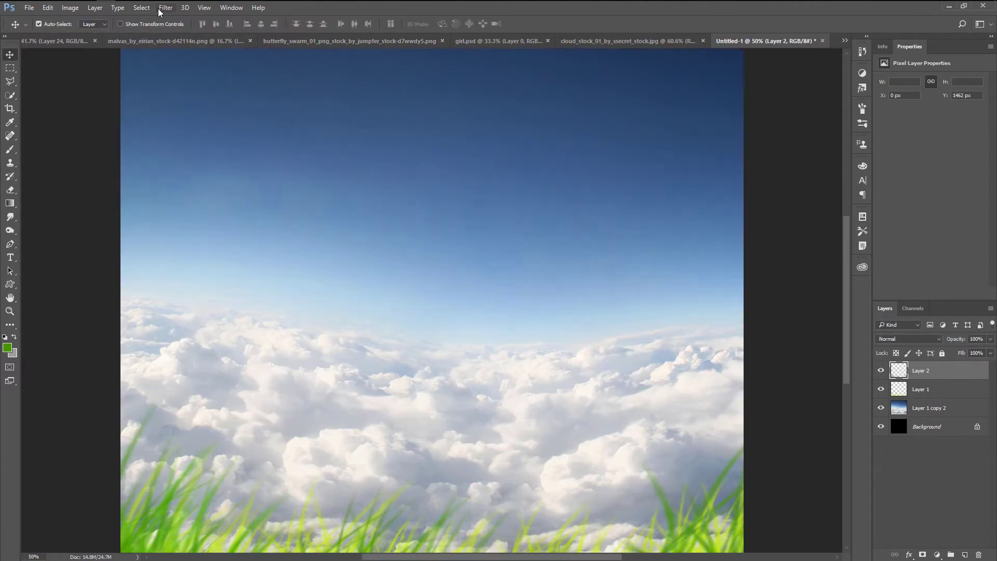
click(166, 8)
mouse_move(226, 123)
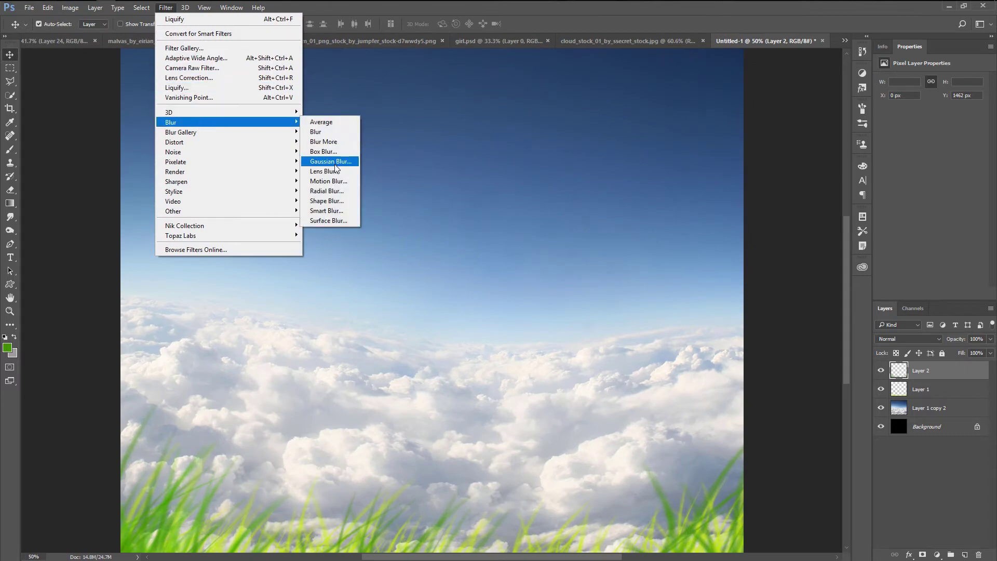
click(330, 161)
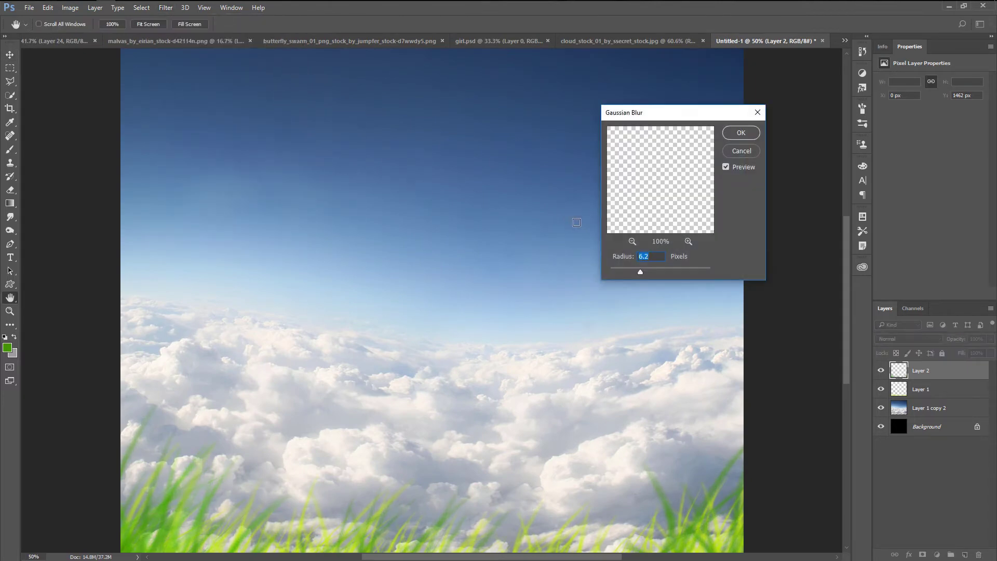
key(v)
click(741, 133)
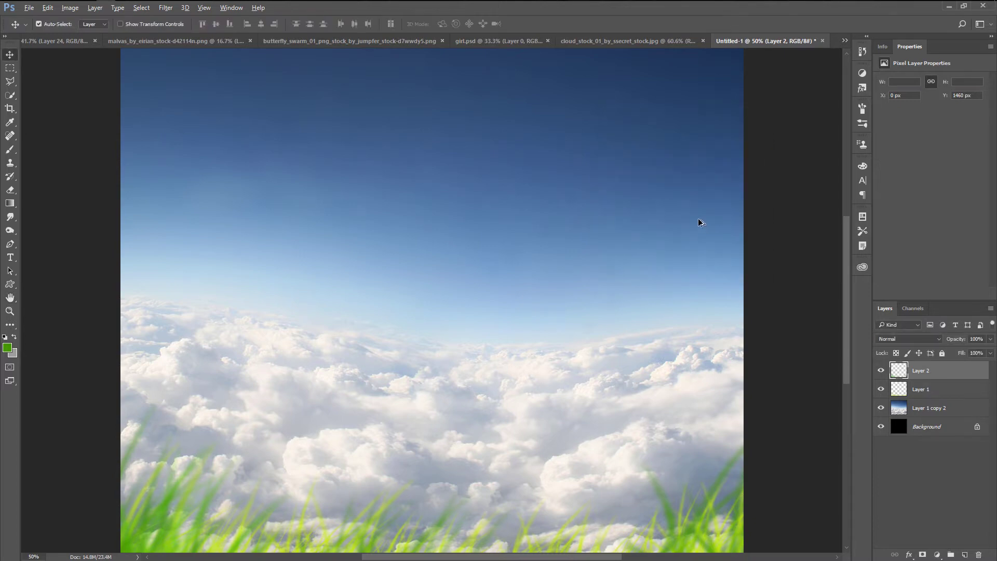
key(ctrl+0)
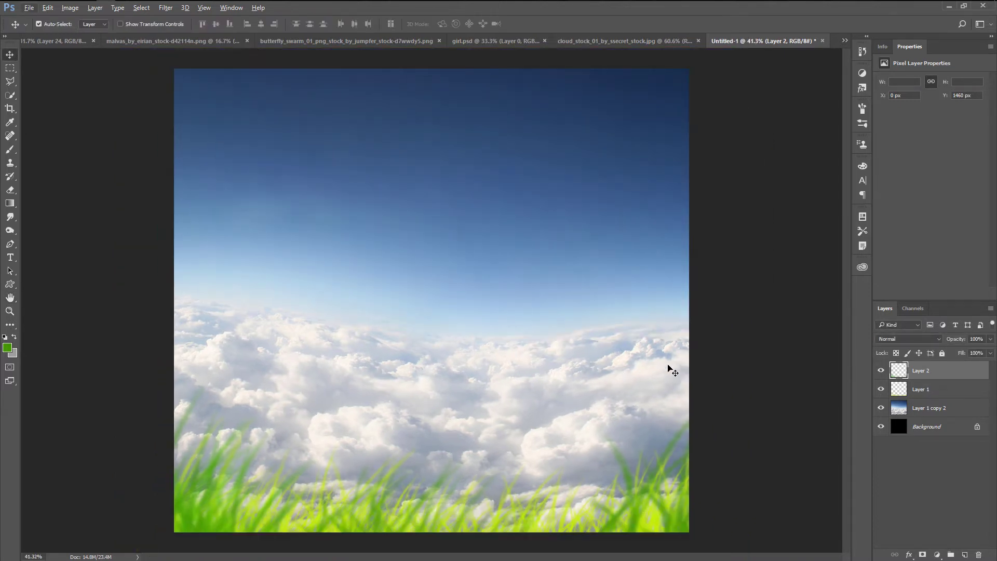
click(881, 371)
click(882, 371)
- Add a layer above Layer 1 and sample a light yellow-green from the grass
click(952, 397)
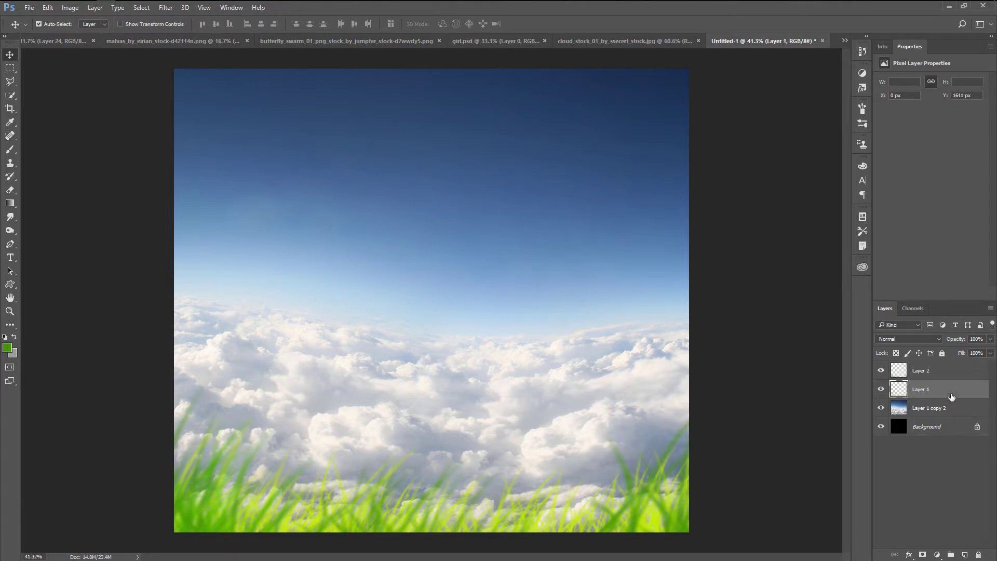
click(881, 390)
click(882, 389)
click(964, 555)
click(7, 348)
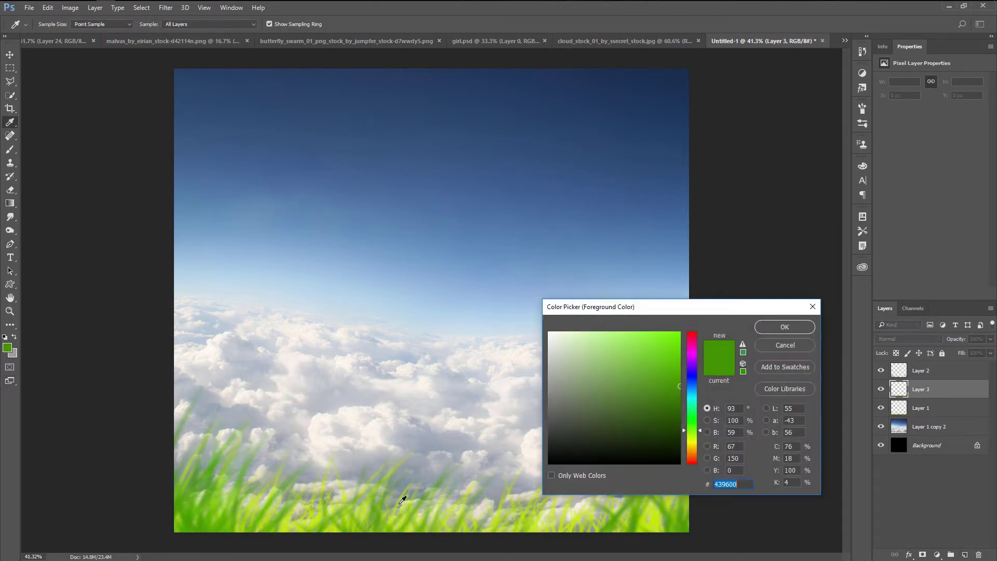
click(291, 518)
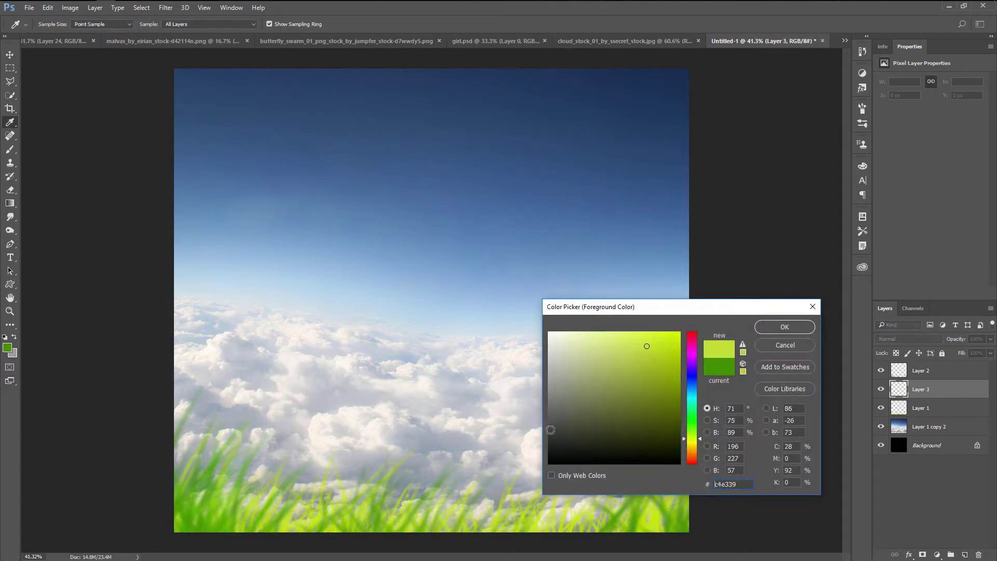
click(785, 327)
- Paint extra grass blades along the bottom with a 300 px brush
click(10, 149)
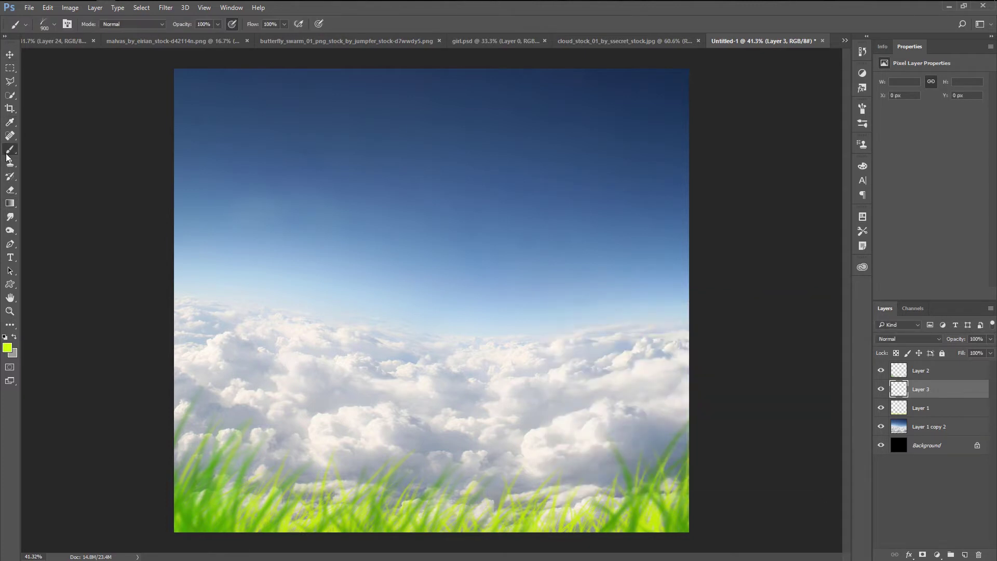
key(bracketleft)
key(bracketleft)
key(bracketleft)
key(bracketleft)
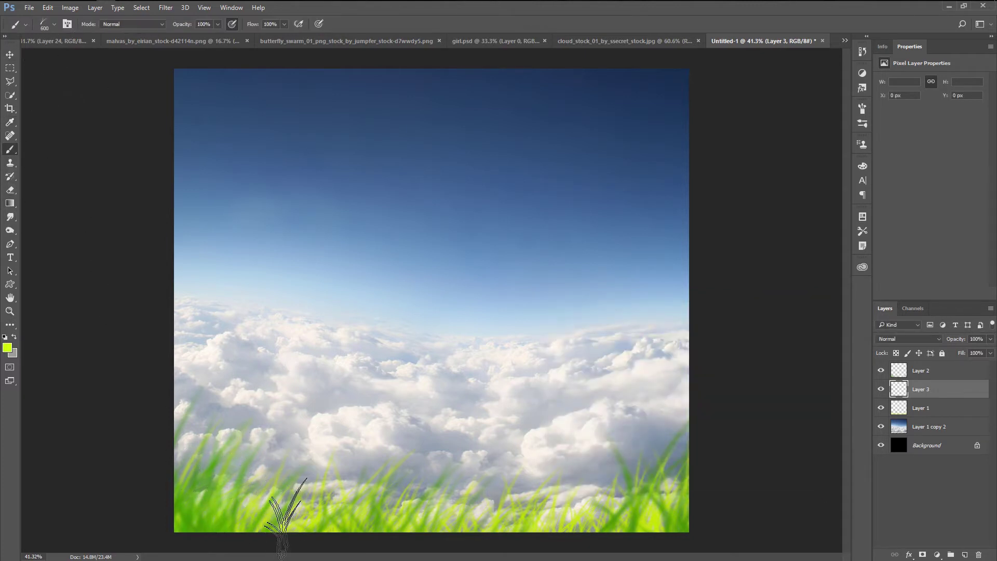
key(bracketleft)
click(251, 496)
key(bracketleft)
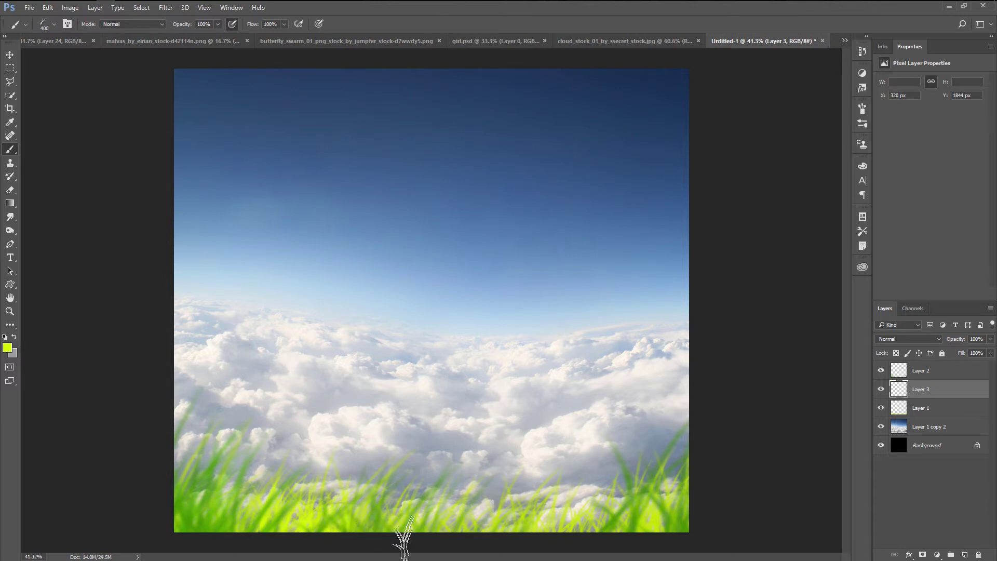
drag(553, 520, 597, 519)
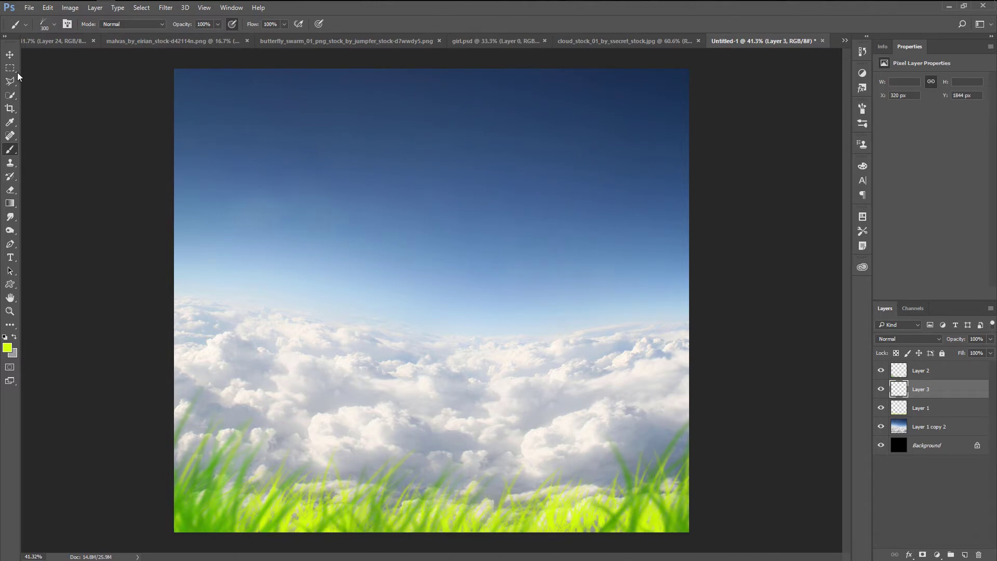
click(9, 55)
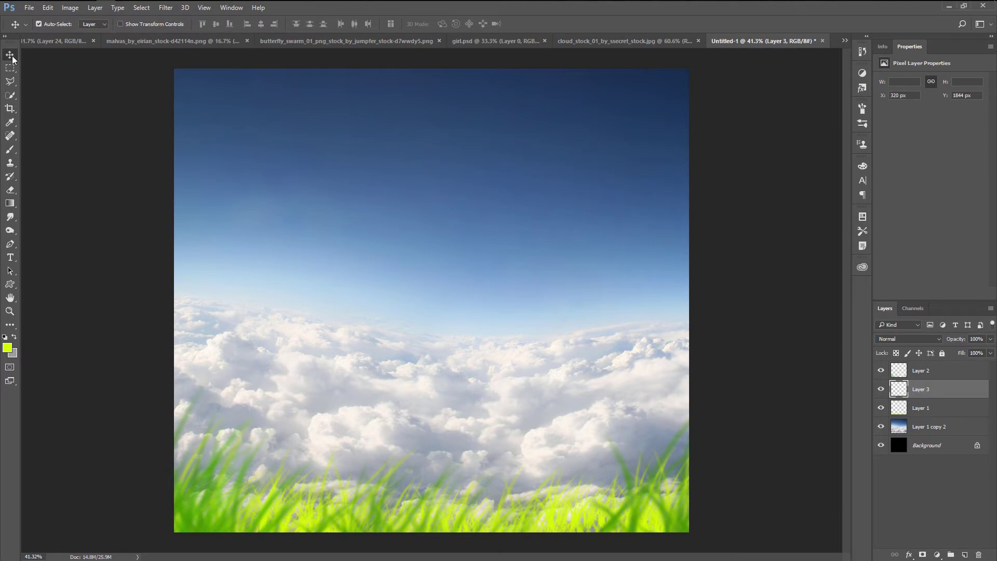
- Bring the malvas flowers image into the composite, below the Layer 1 grass
click(940, 374)
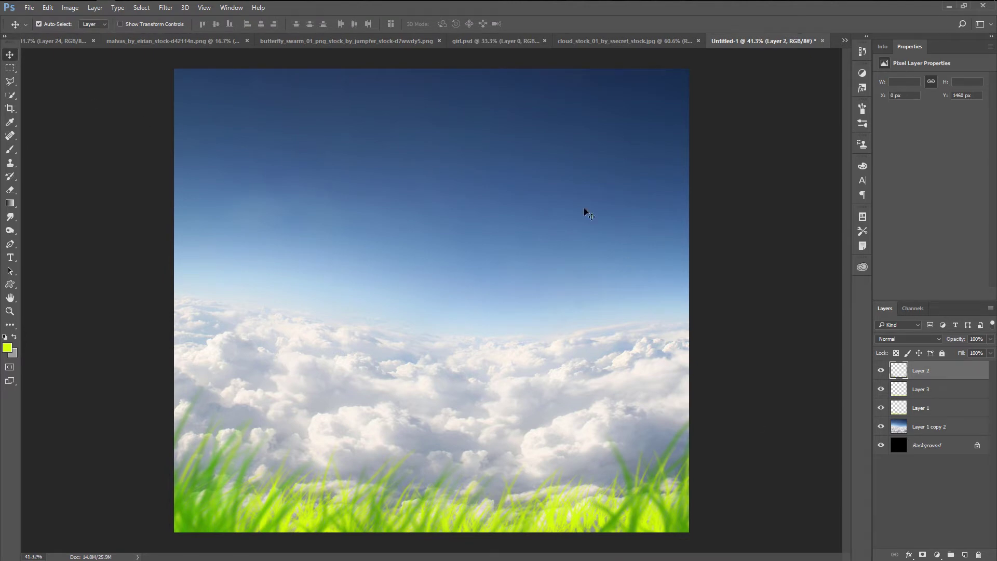
click(353, 40)
click(189, 41)
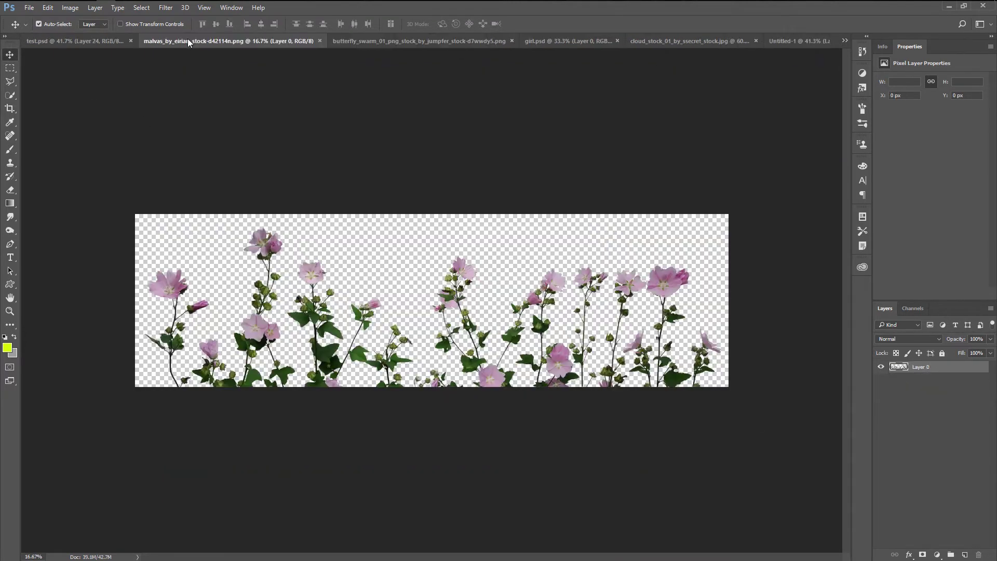
mouse_move(629, 289)
mouse_down()
mouse_move(800, 45)
mouse_move(491, 491)
mouse_up()
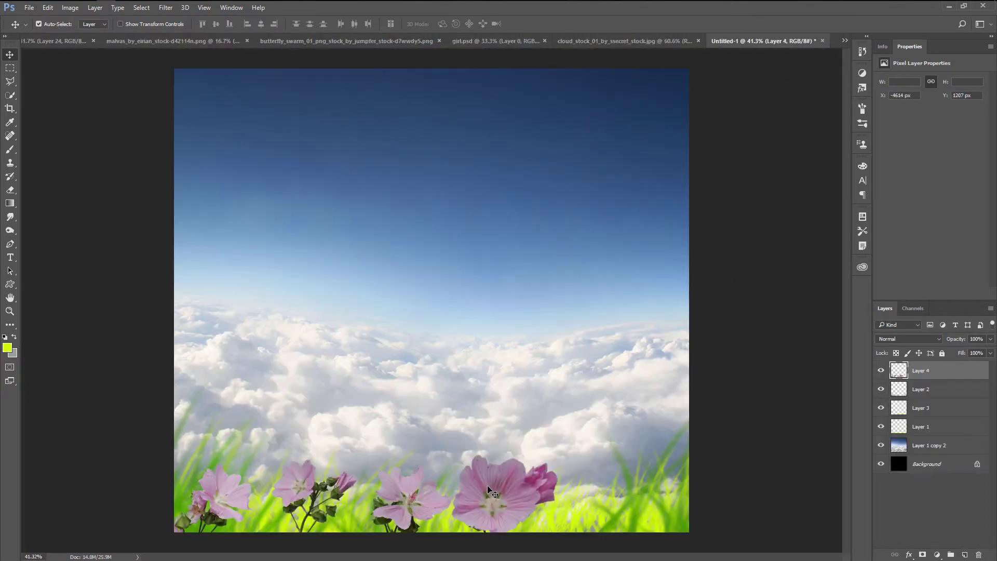
drag(950, 387, 950, 435)
- Shrink the flowers to about 40% along the bottom grass and apply a Gaussian Blur
key(ctrl+t)
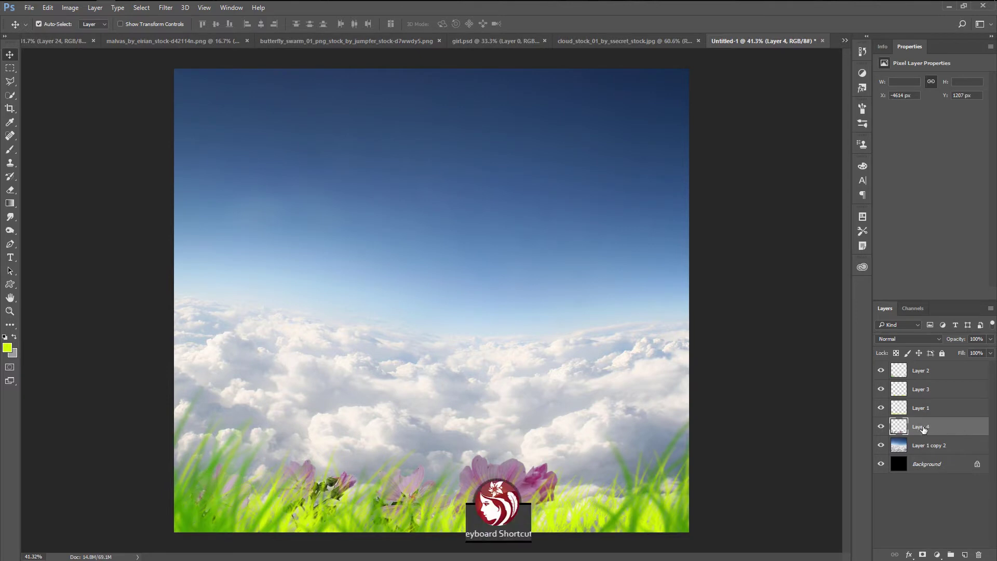
mouse_move(638, 369)
mouse_down()
mouse_move(678, 413)
mouse_move(612, 505)
mouse_move(623, 494)
mouse_up()
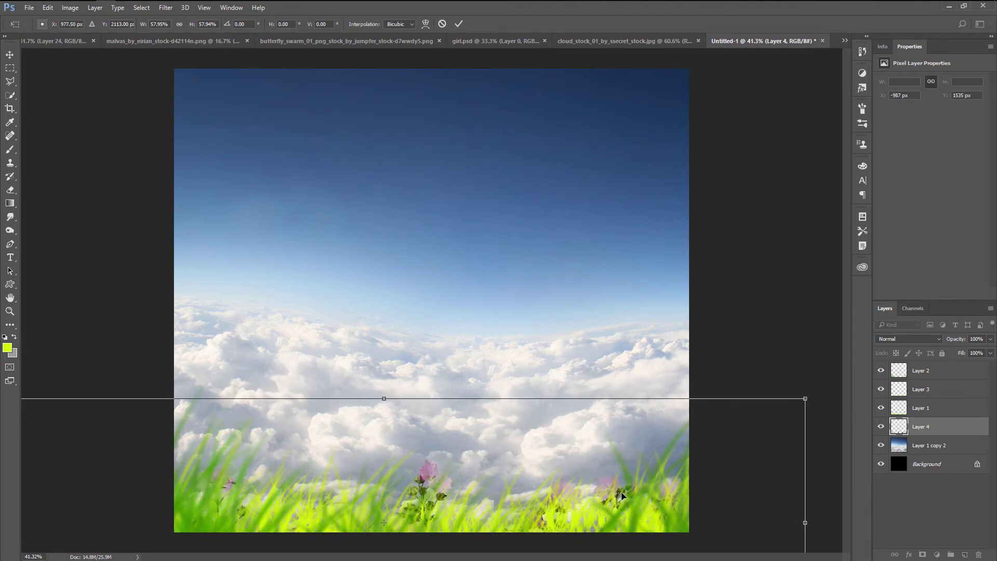
drag(804, 400, 751, 413)
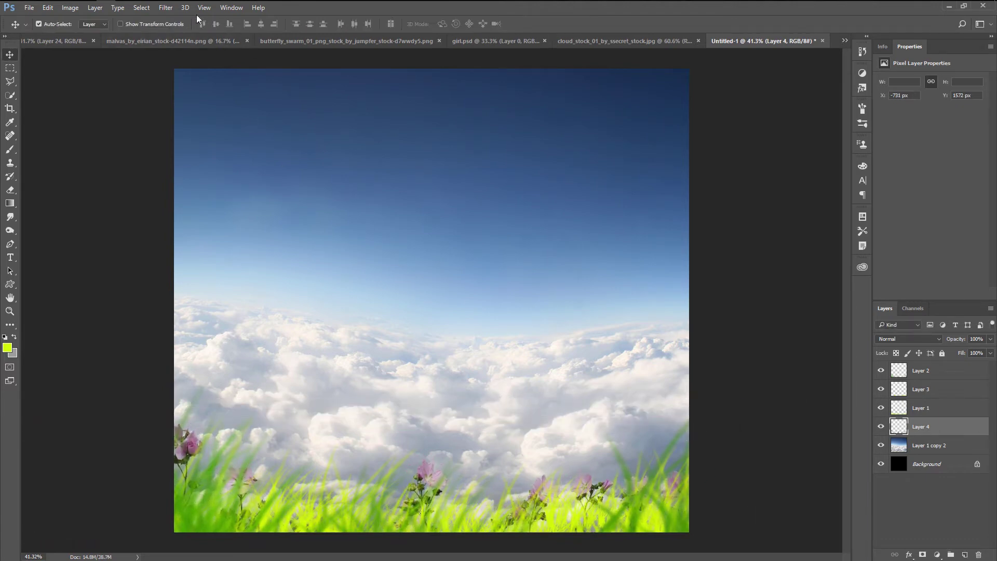
click(165, 9)
mouse_move(170, 123)
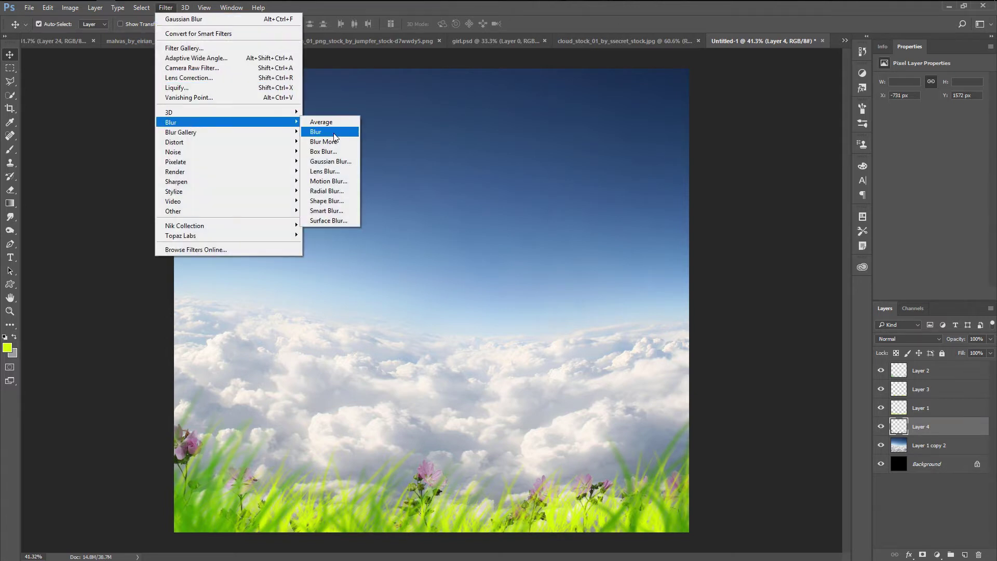
click(331, 161)
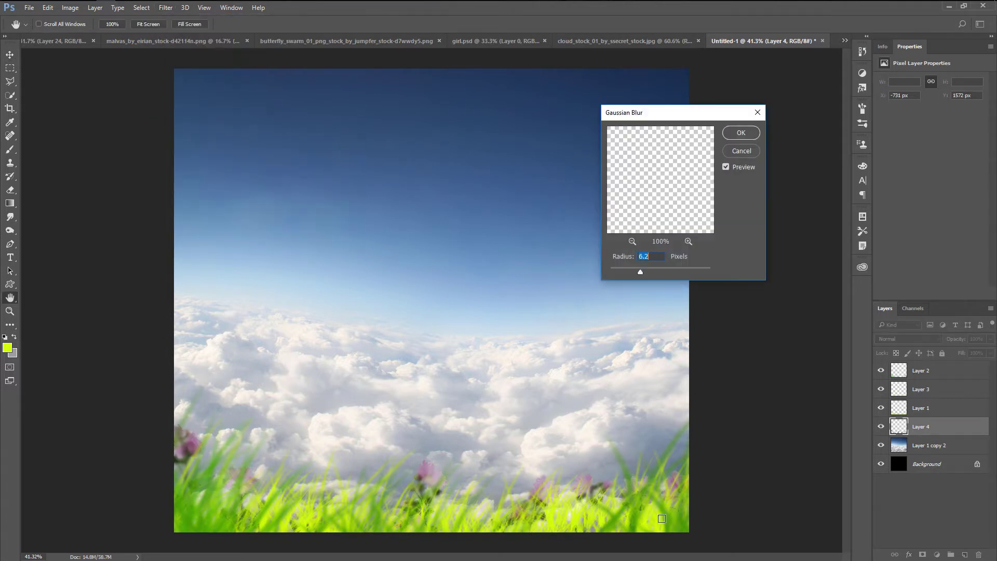
click(741, 132)
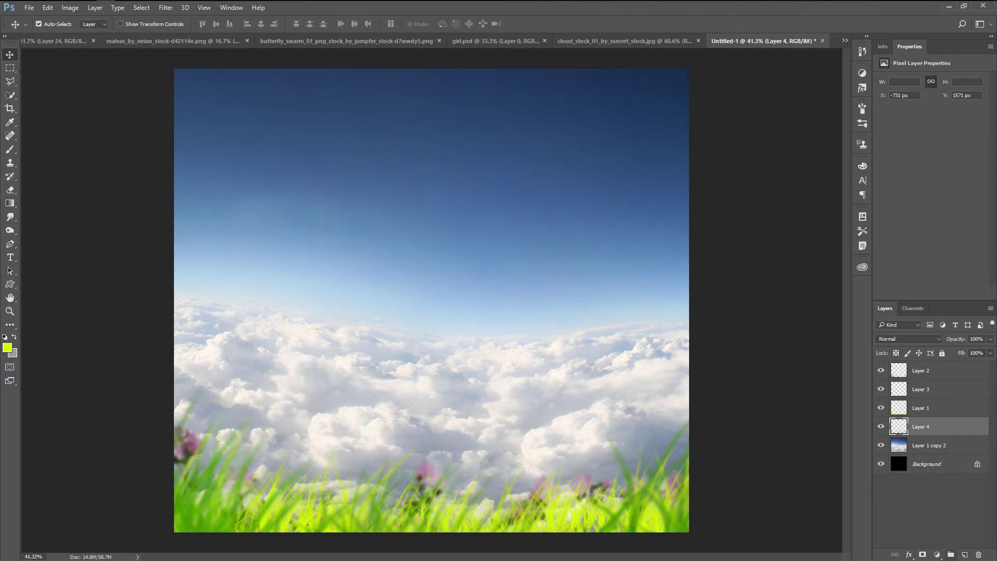
click(937, 556)
- Add a Brightness/Contrast layer clipped to the flowers with Brightness 8, Contrast -13
click(950, 369)
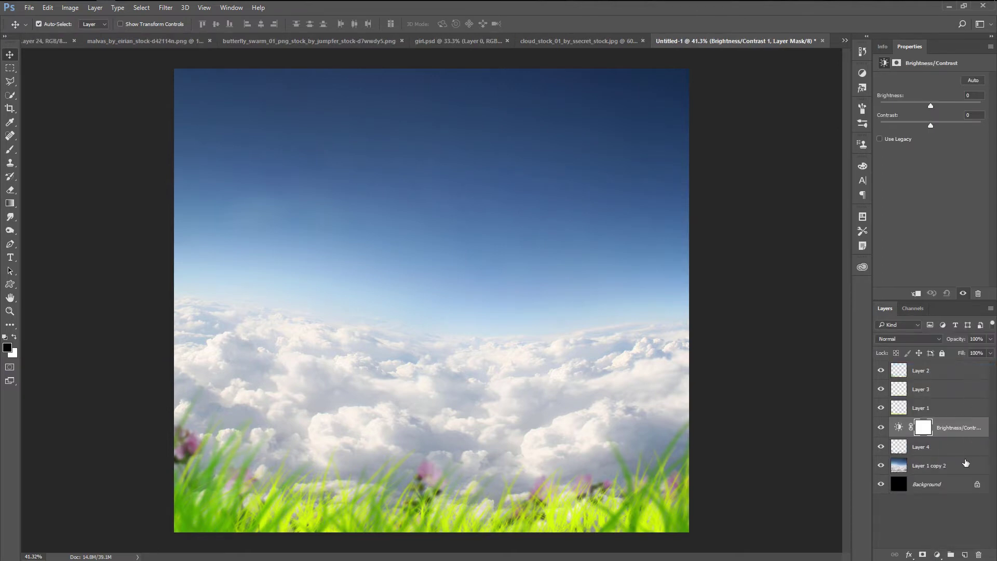
click(916, 293)
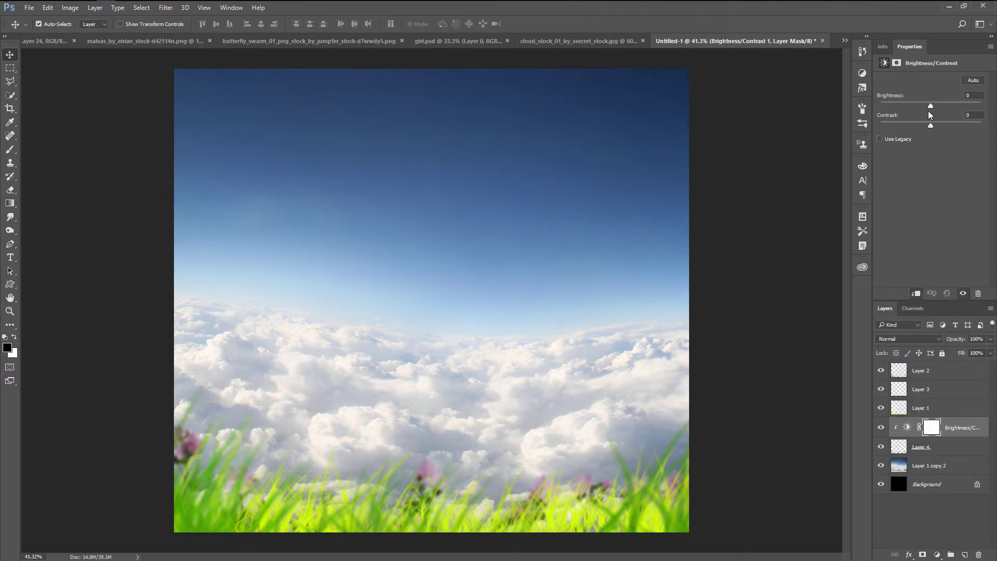
mouse_move(920, 105)
mouse_down()
mouse_move(934, 105)
mouse_move(907, 123)
mouse_up()
- Copy a butterfly from the swarm image and place it above the right edge of the grass
click(290, 42)
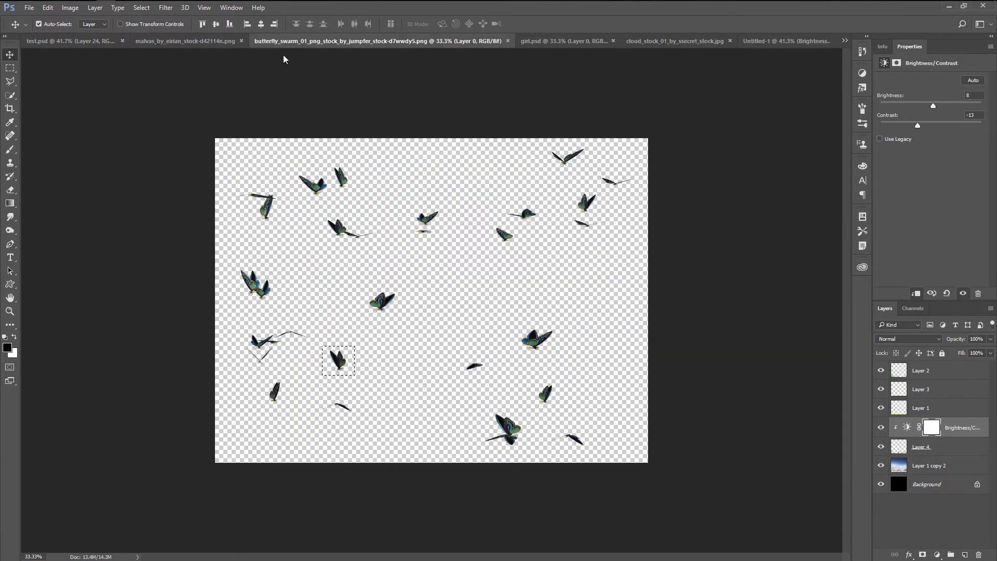
click(10, 68)
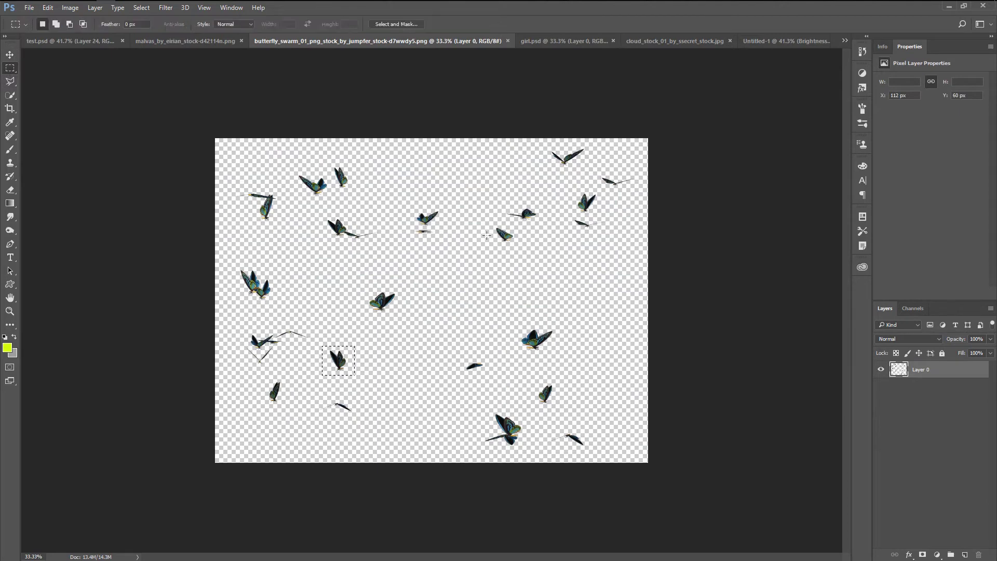
click(493, 220)
key(v)
mouse_move(493, 220)
mouse_down()
mouse_move(517, 248)
mouse_move(537, 410)
mouse_up()
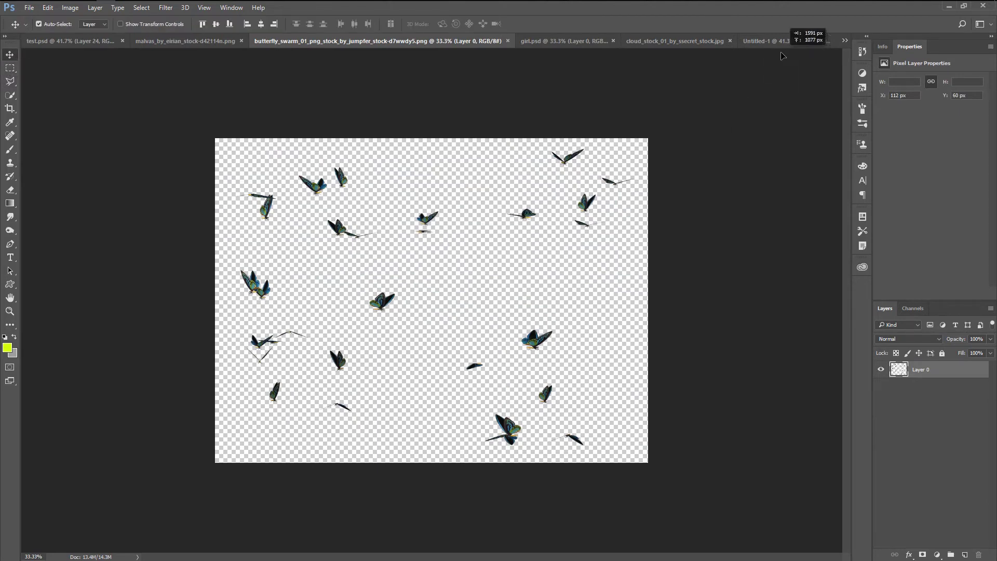
key(ctrl+t)
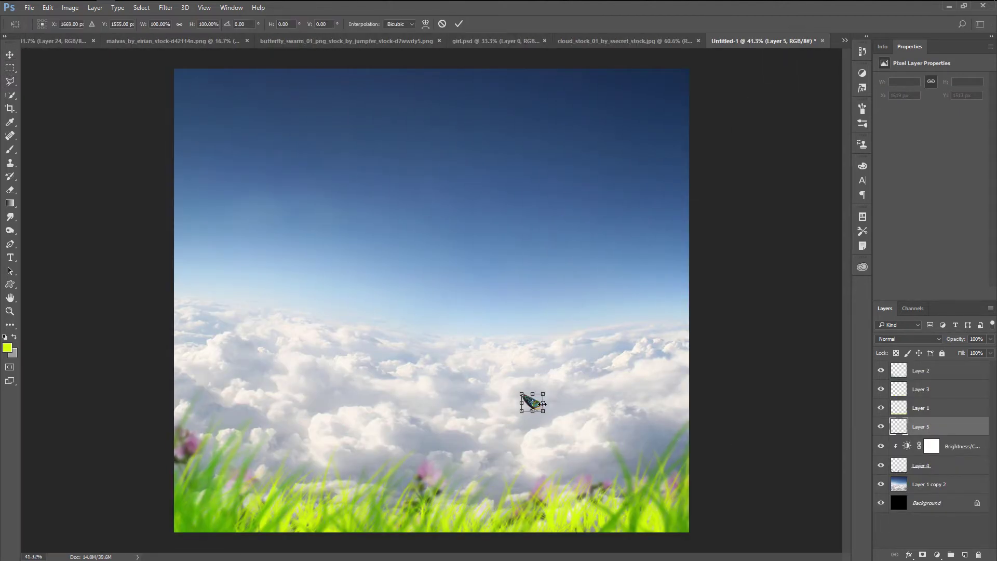
drag(536, 406, 452, 460)
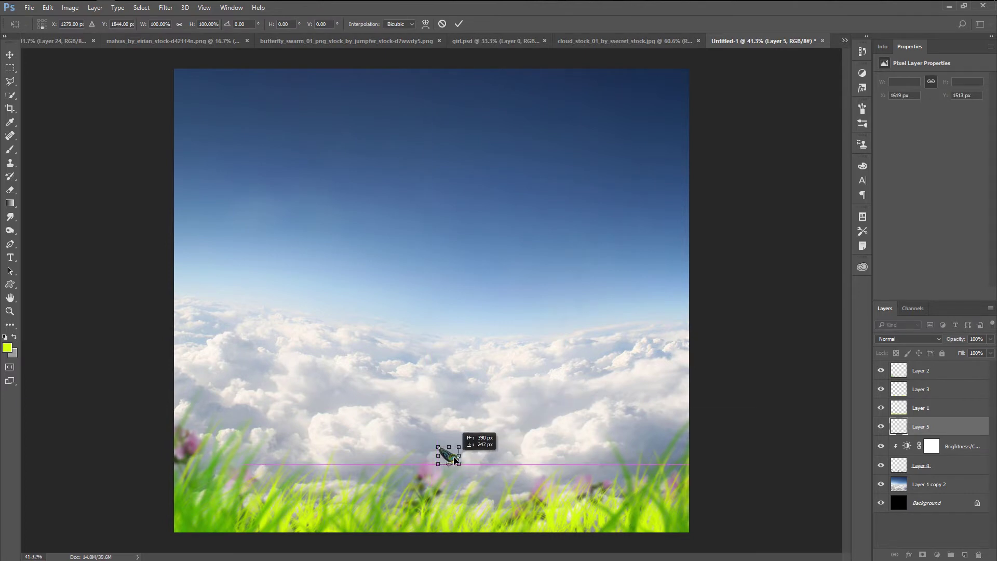
key(Return)
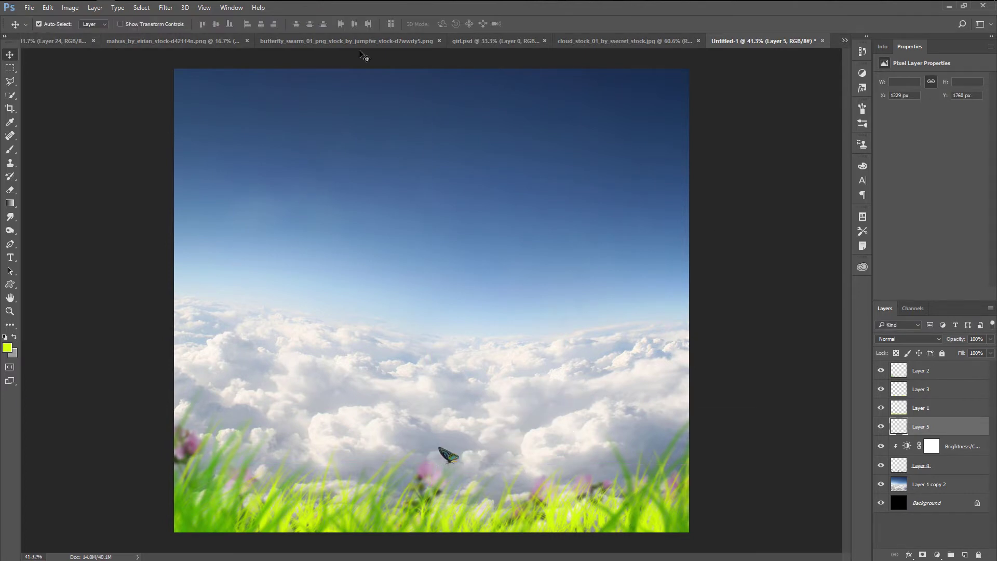
- Copy three more butterflies from the swarm image into the composite, including the top-right one
click(364, 41)
key(m)
mouse_move(573, 186)
mouse_down()
mouse_move(603, 223)
mouse_move(227, 450)
mouse_up()
key(v)
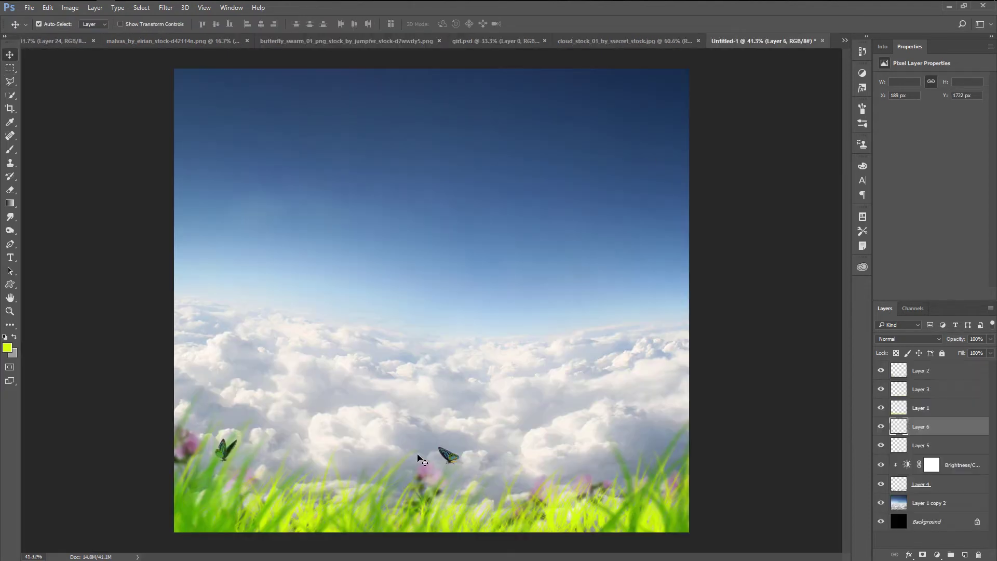
click(347, 41)
key(m)
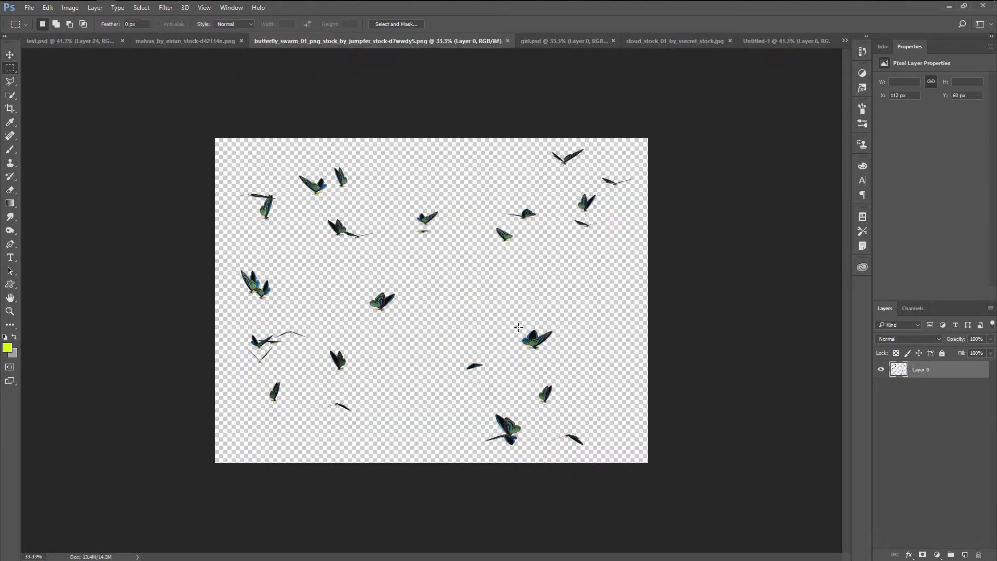
drag(547, 392, 634, 503)
key(v)
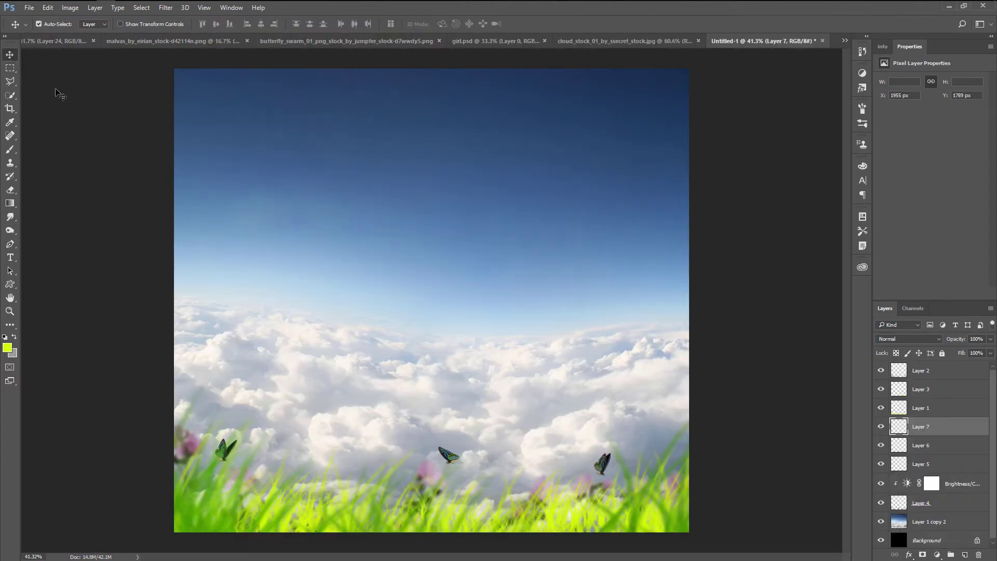
click(302, 41)
key(m)
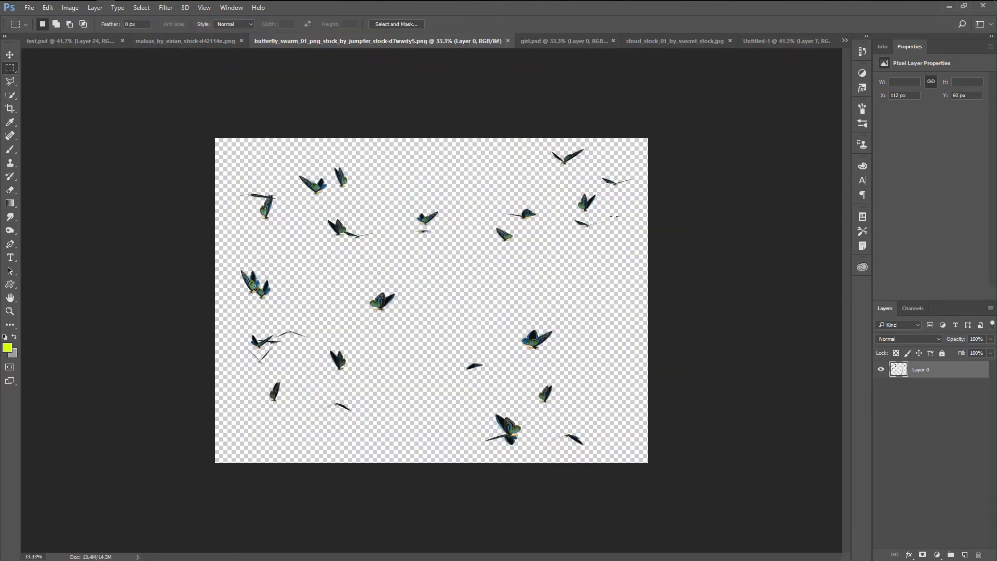
mouse_move(541, 143)
mouse_down()
mouse_move(595, 172)
mouse_move(789, 44)
mouse_move(621, 411)
mouse_move(691, 476)
mouse_up()
key(v)
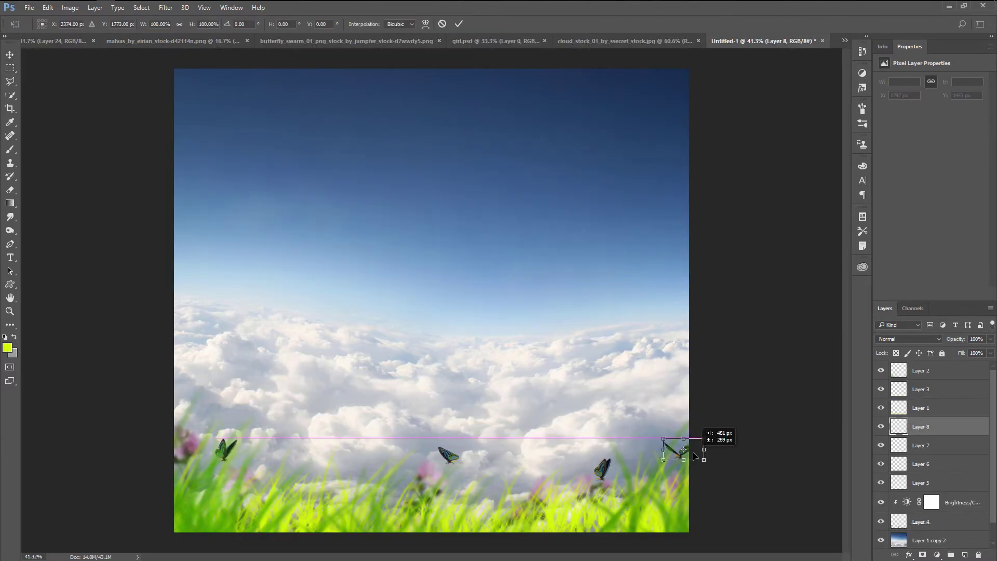
- Merge butterfly Layers 5, 6, 7 and 8 into a single Layer 8
shift+click(944, 446)
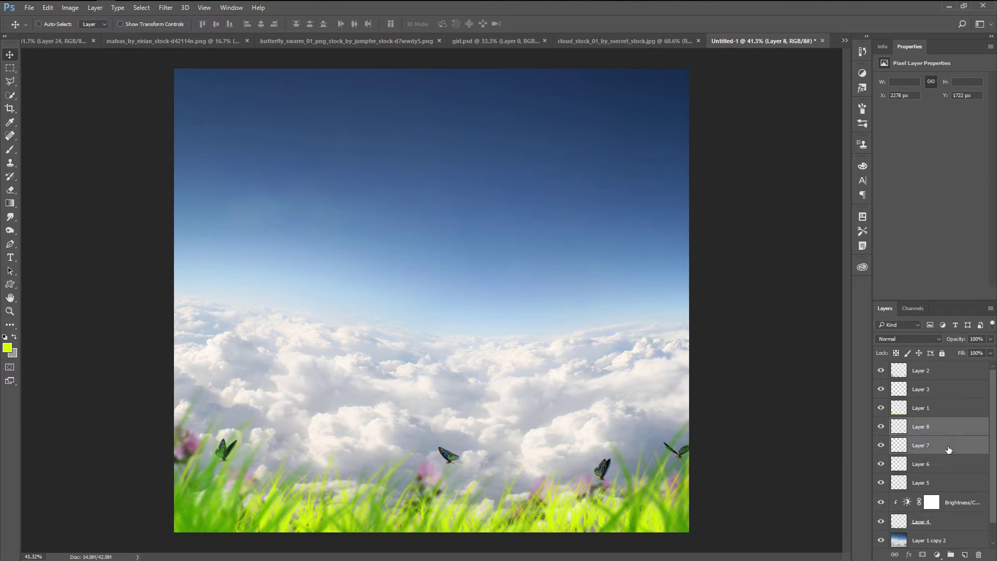
shift+click(946, 467)
click(881, 483)
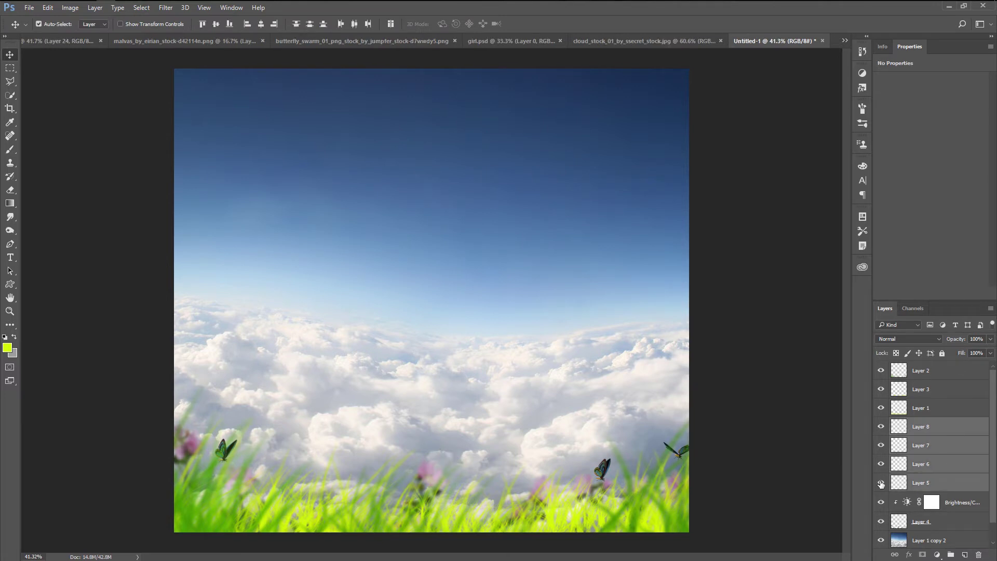
right_click(939, 487)
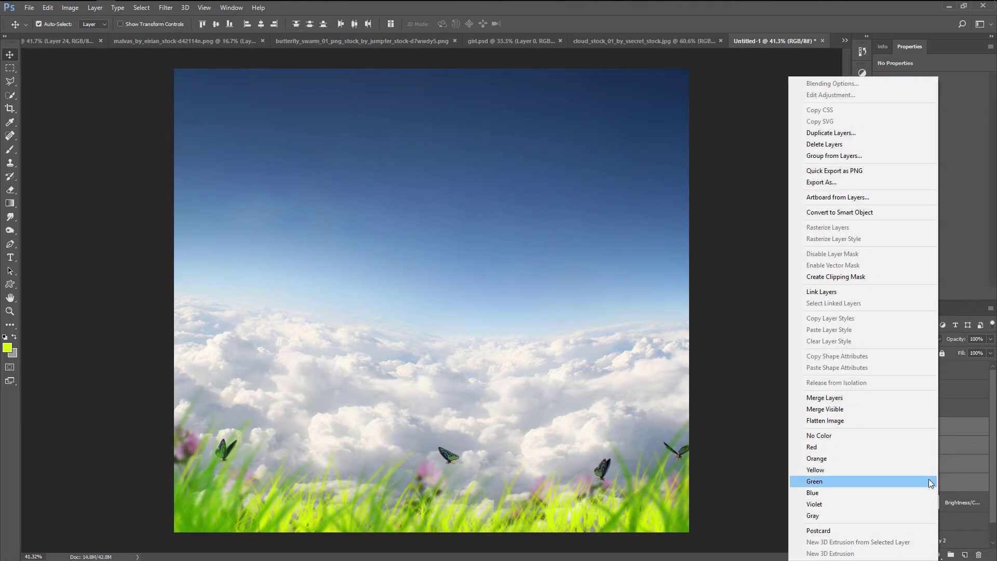
click(854, 400)
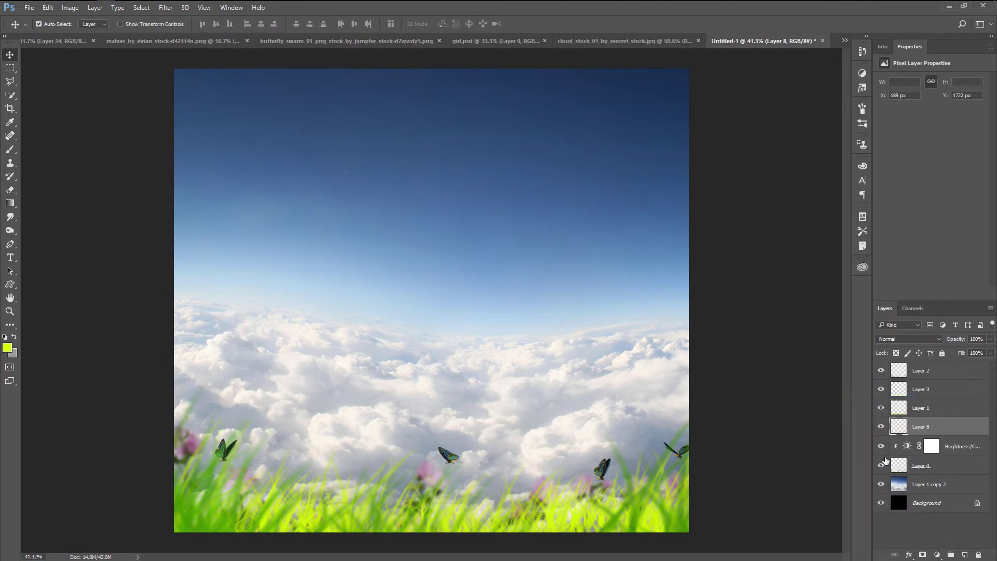
click(881, 427)
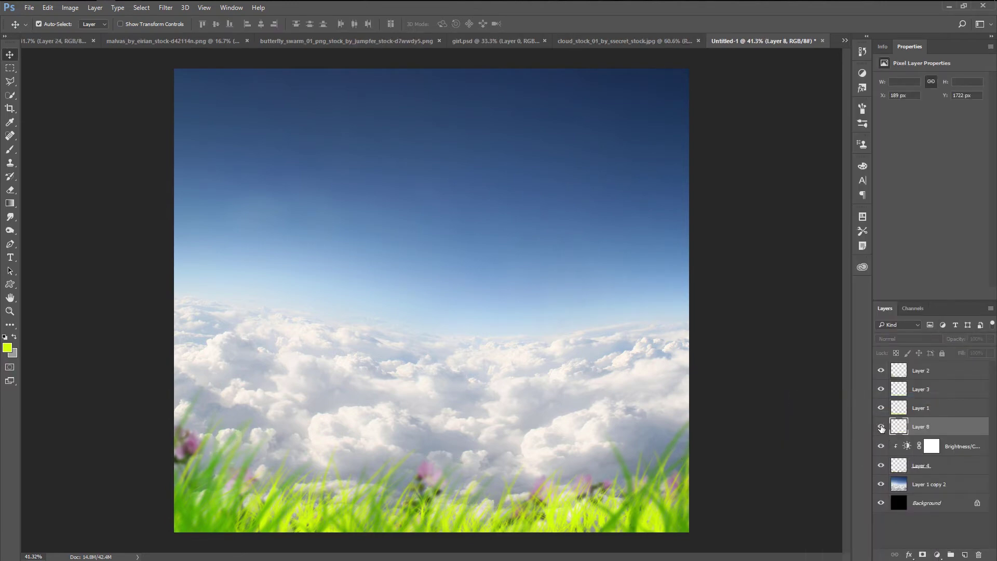
- Apply a 6.2 px Gaussian Blur to the merged butterflies on Layer 8
click(166, 8)
mouse_move(228, 123)
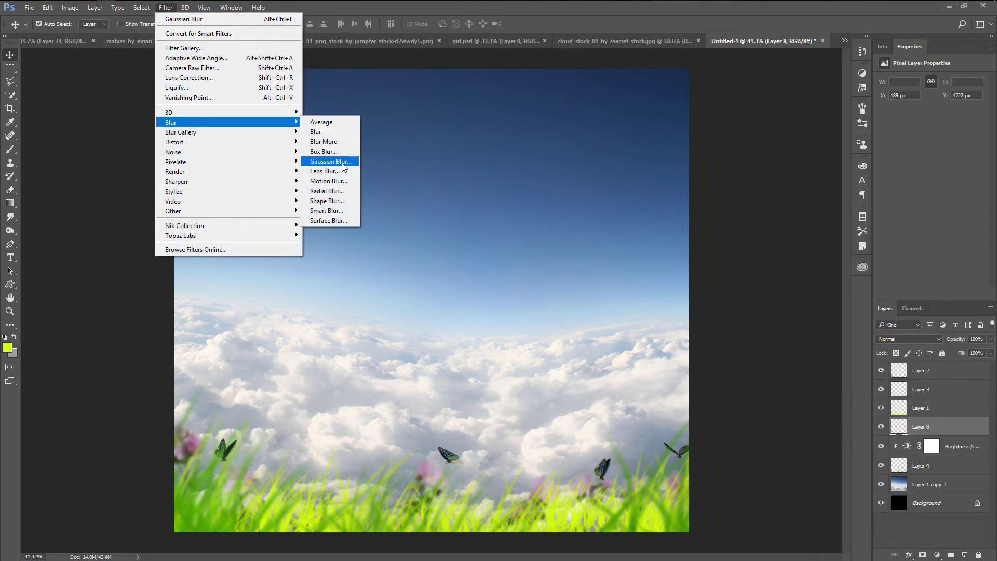
click(333, 161)
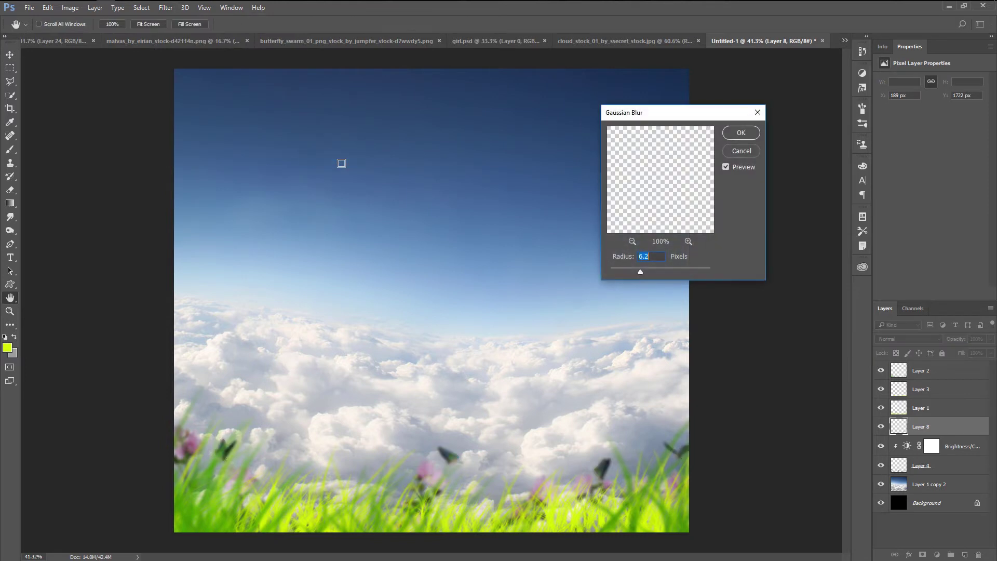
click(739, 133)
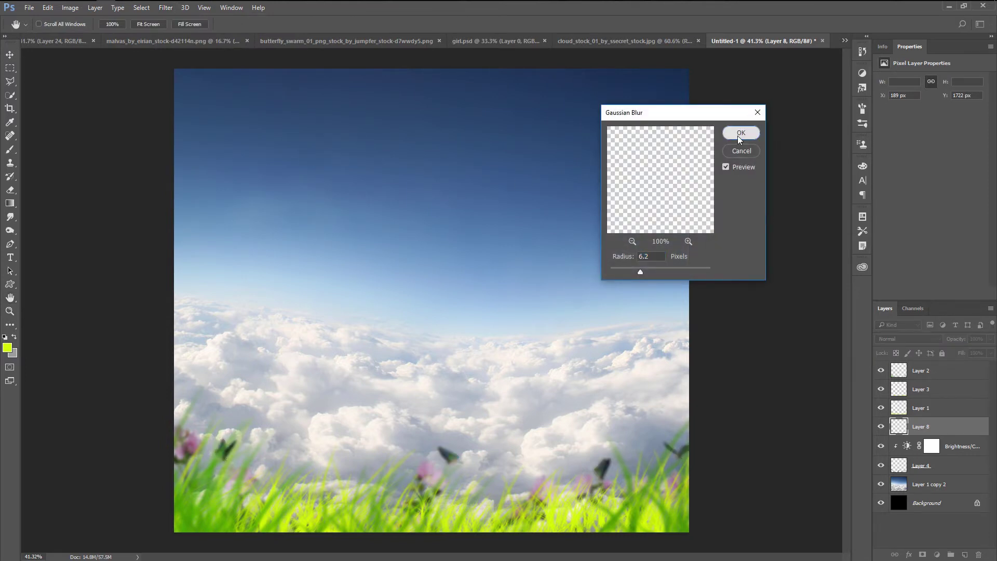
click(882, 426)
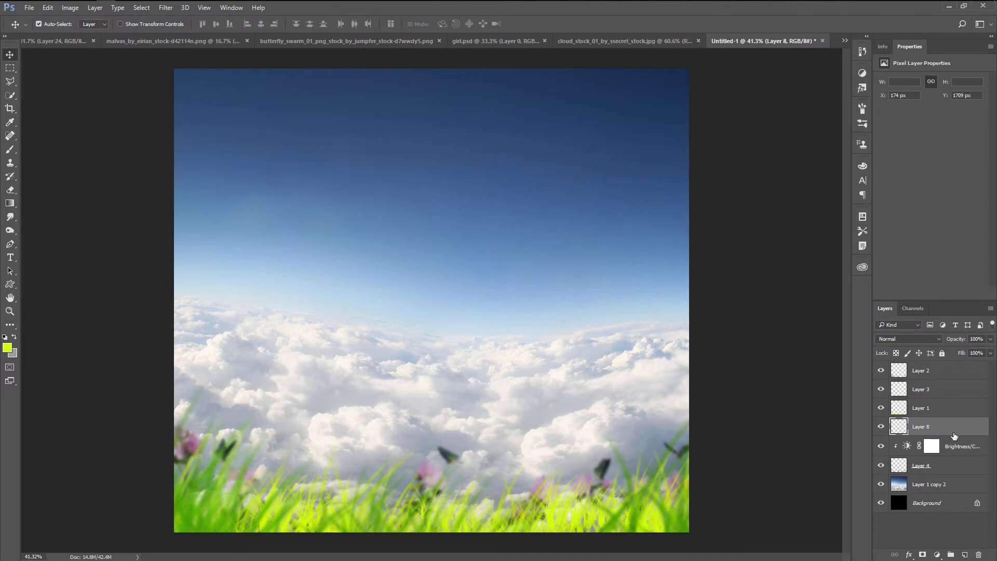
click(943, 374)
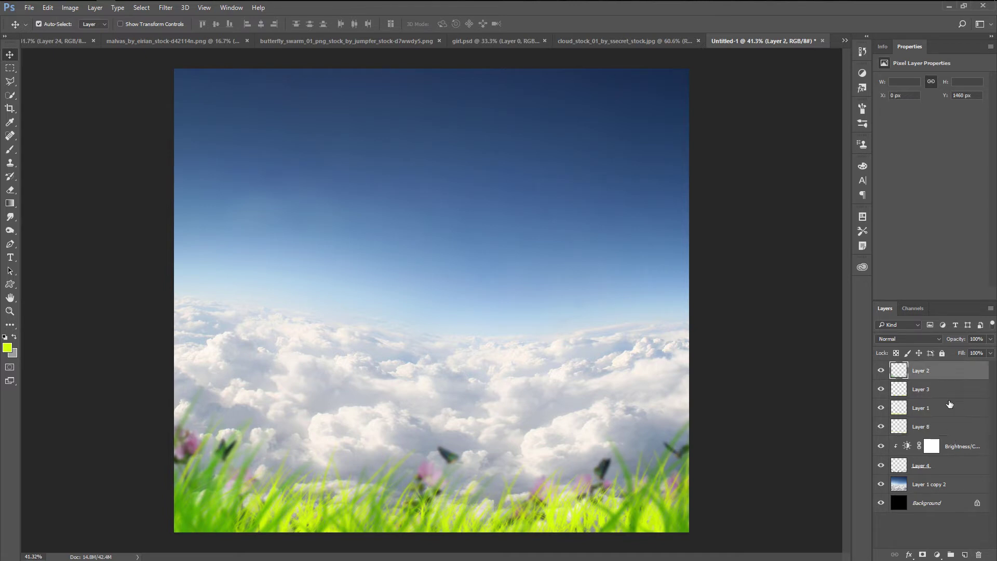
- Drag the cut-out girl layer Background copy 3 from girl.psd into Untitled-1
click(457, 41)
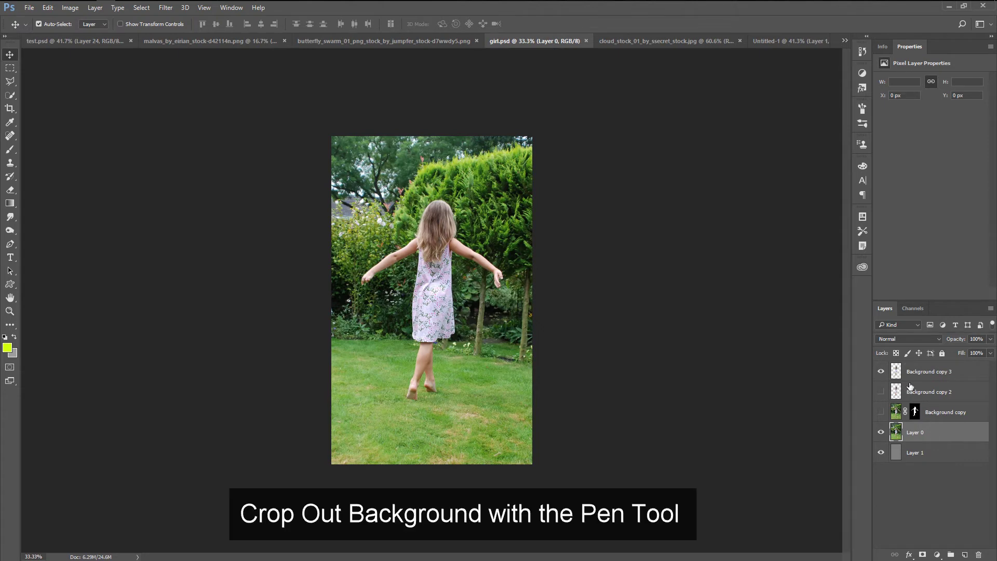
click(880, 432)
click(879, 433)
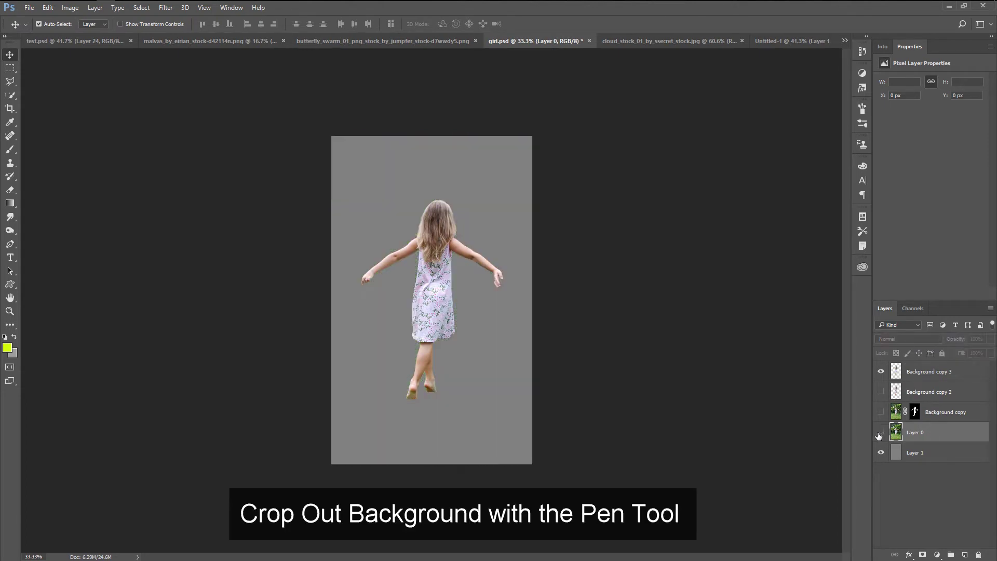
click(880, 433)
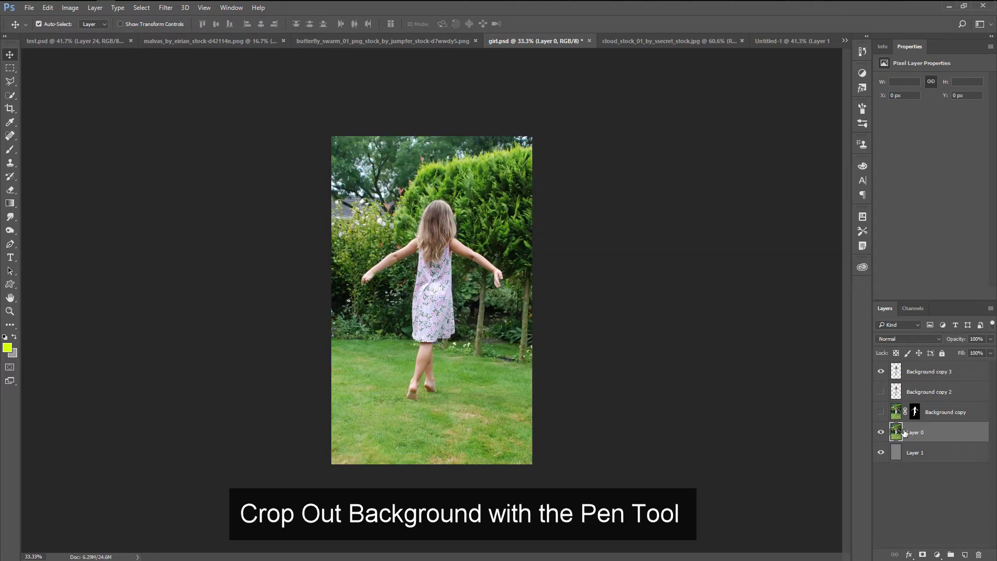
click(945, 373)
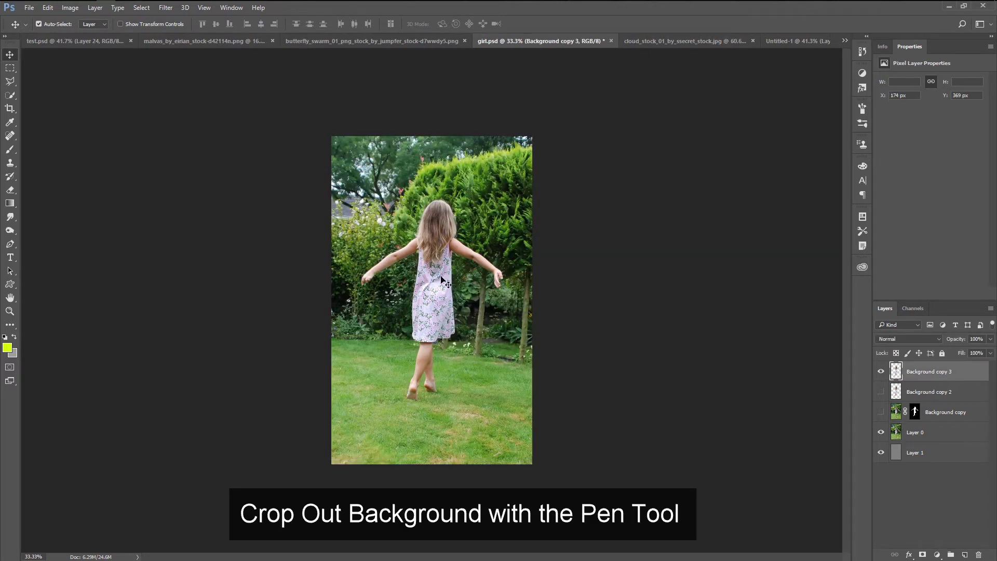
mouse_move(441, 276)
mouse_down()
mouse_move(770, 56)
mouse_move(457, 358)
mouse_up()
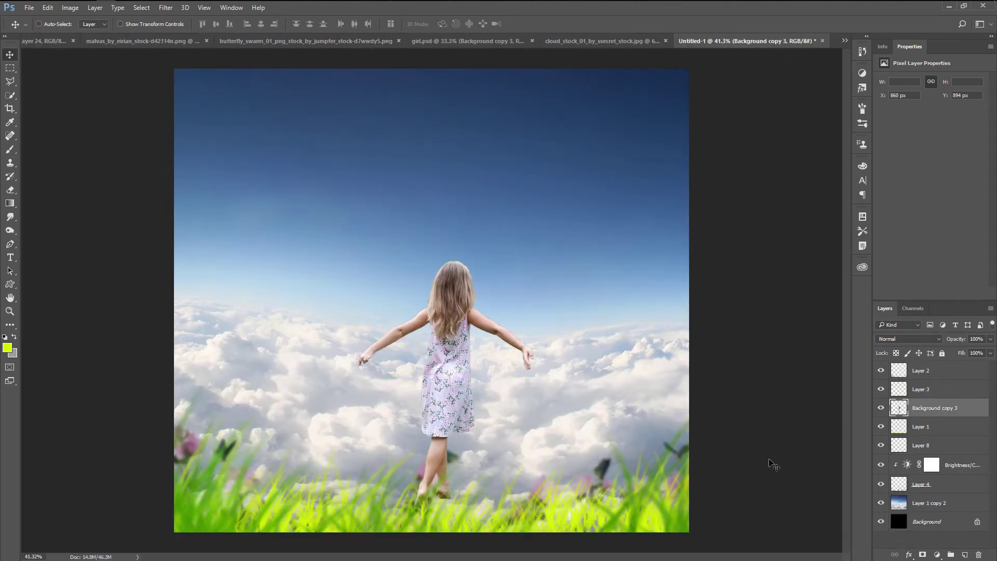
- Scale the girl up to about 180% and position her over the clouds
key(ctrl+t)
drag(613, 223, 619, 104)
mouse_move(531, 283)
mouse_down()
mouse_move(540, 295)
mouse_move(504, 295)
mouse_up()
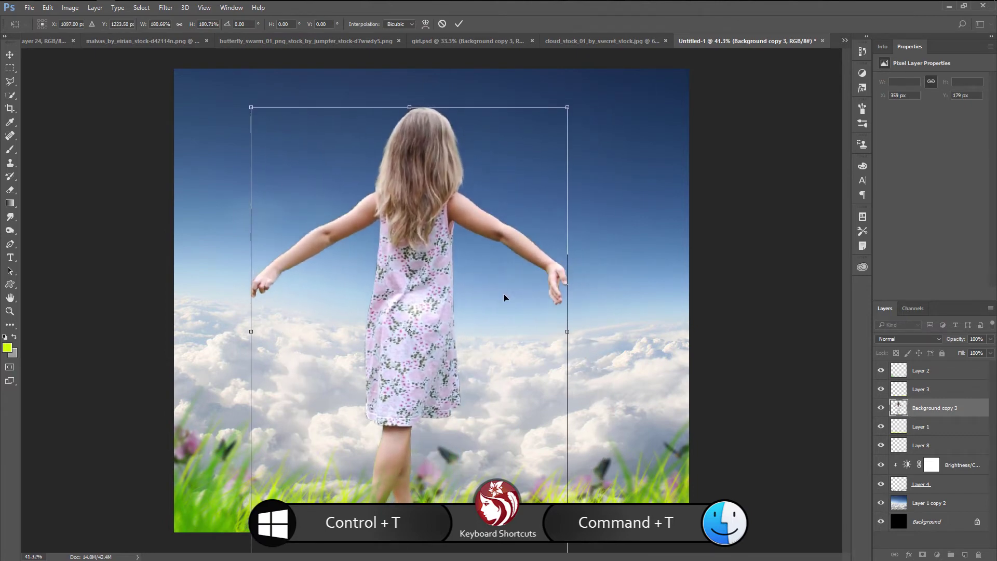
drag(567, 107, 574, 101)
key(Return)
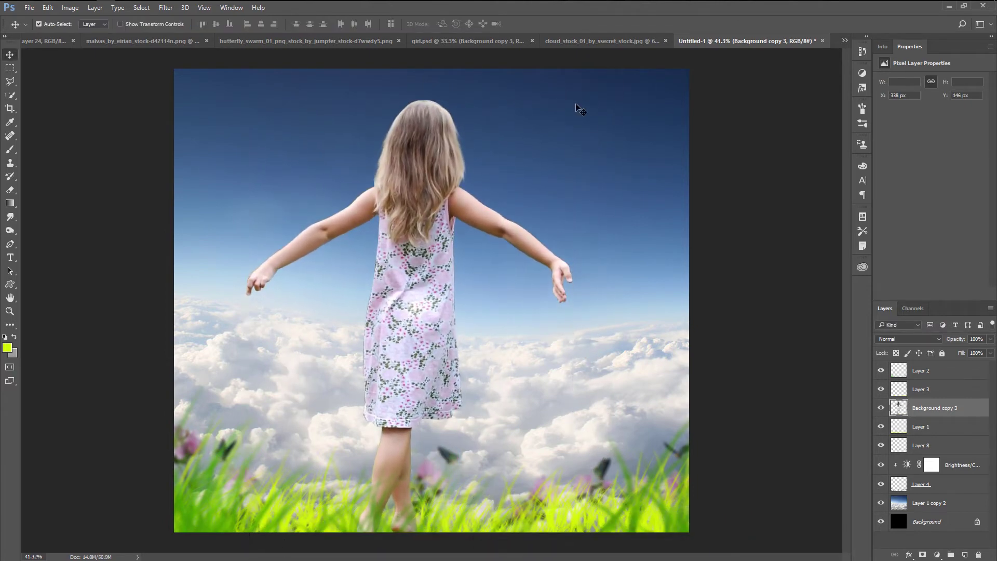
- Nudge the girl slightly up and left and stack her layer beneath Layer 1
key(shift+Up)
key(Up)
key(Up)
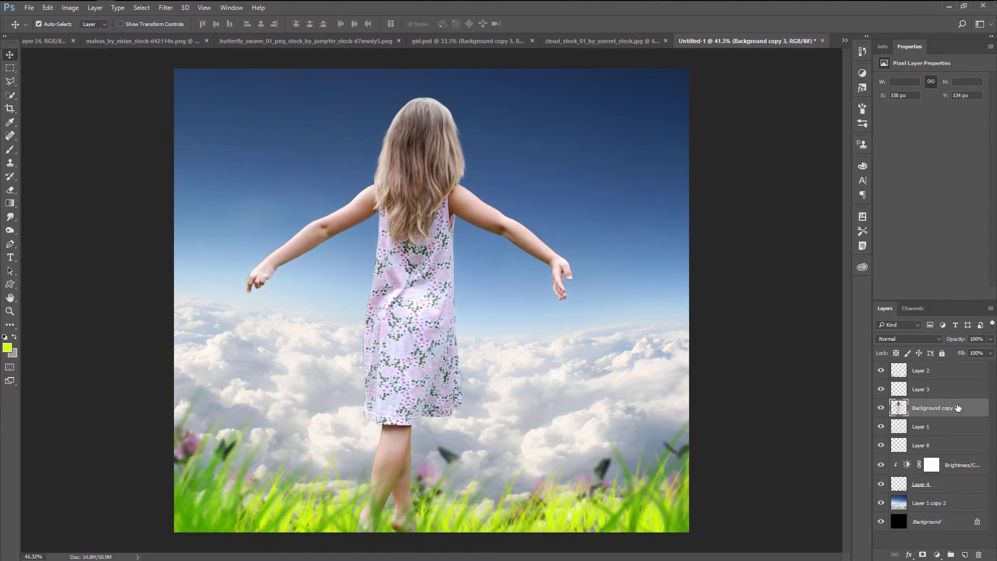
drag(958, 408, 950, 436)
key(shift+Up)
key(shift+Up)
key(shift+Up)
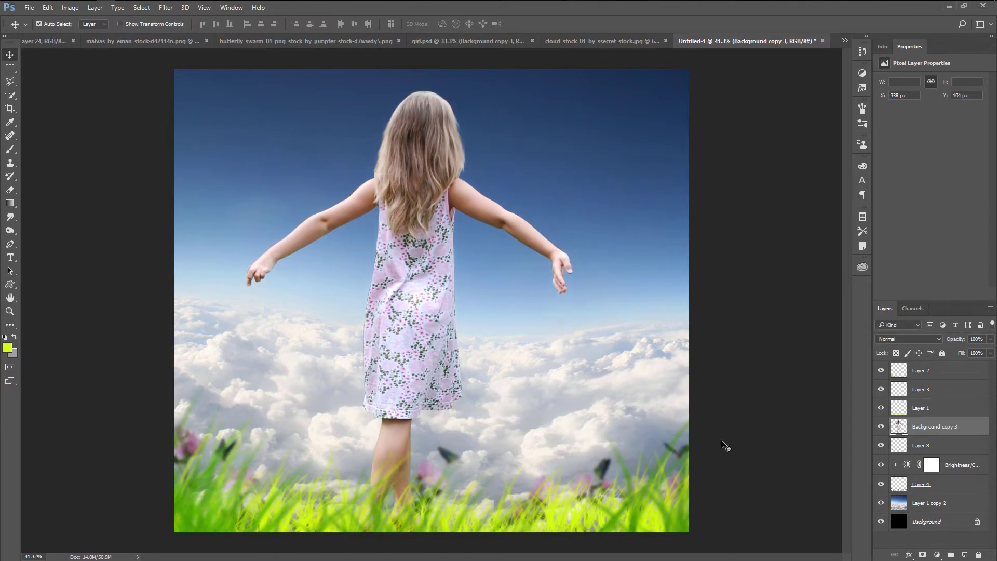
key(Down)
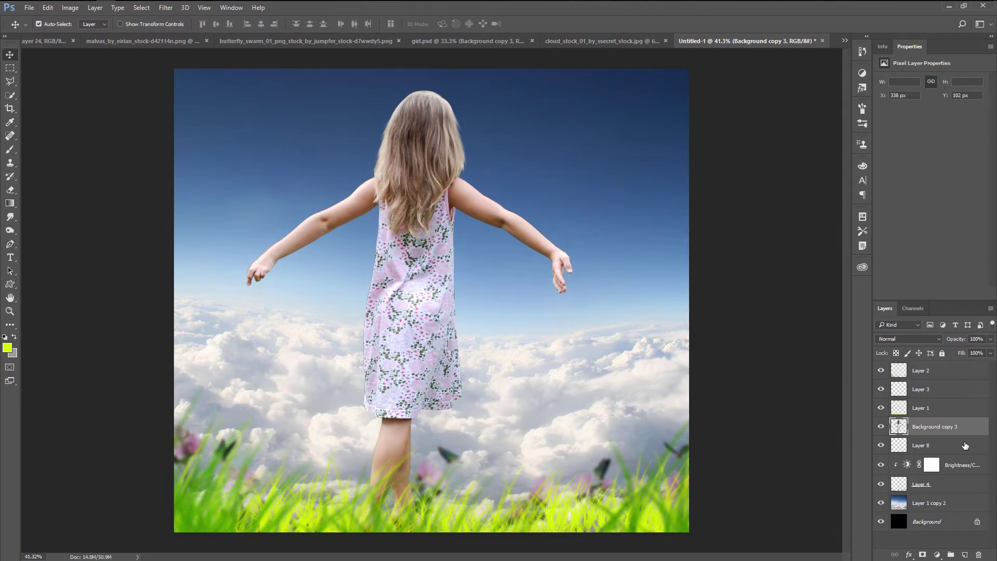
key(shift+Left)
key(shift+Left)
key(shift+Left)
key(shift+Left)
key(shift+Left)
key(shift+Left)
key(Up)
key(Up)
key(Up)
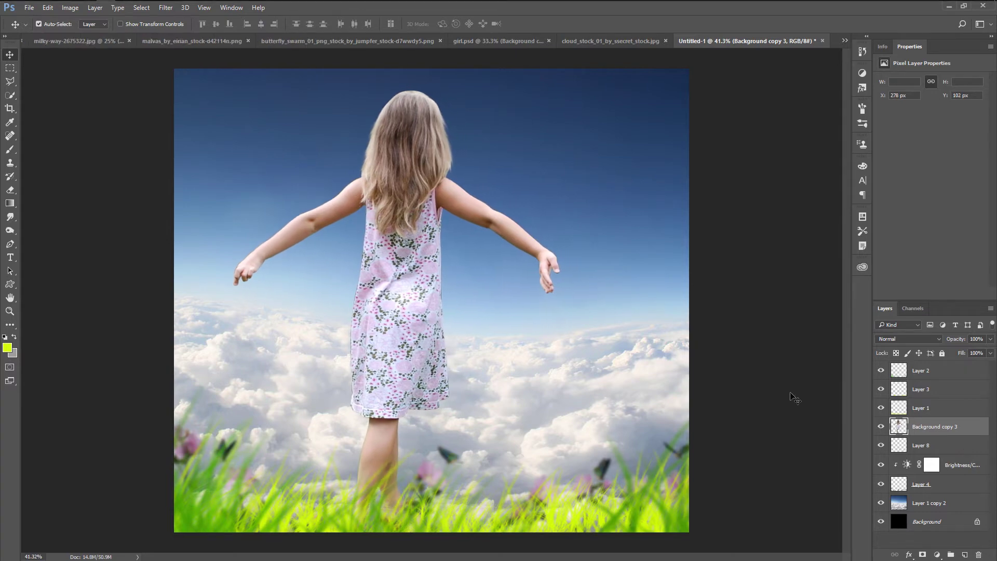
click(882, 428)
- Drop milky-way-2675322.jpg into the composite above Layer 1 copy 2
click(948, 506)
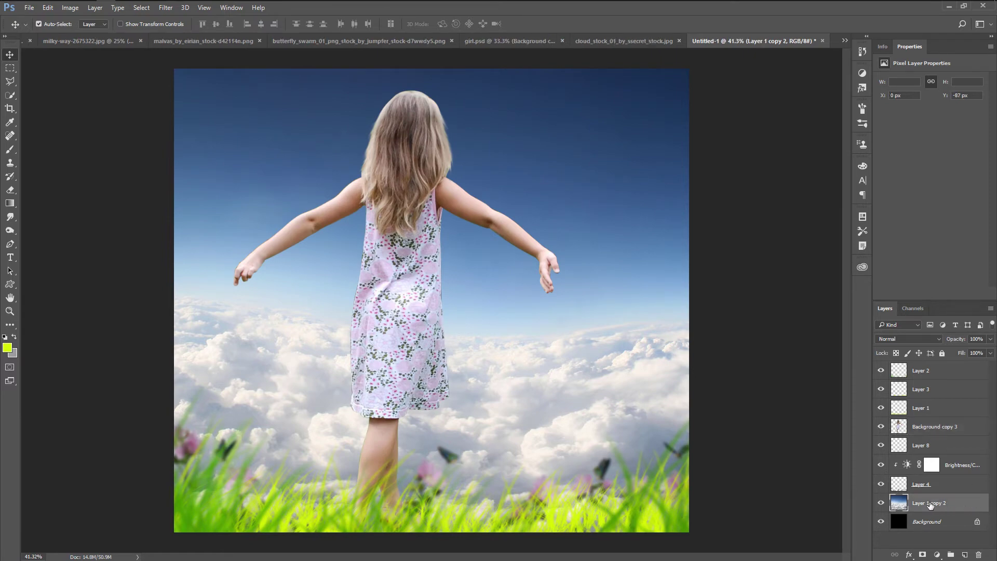
click(881, 503)
click(881, 503)
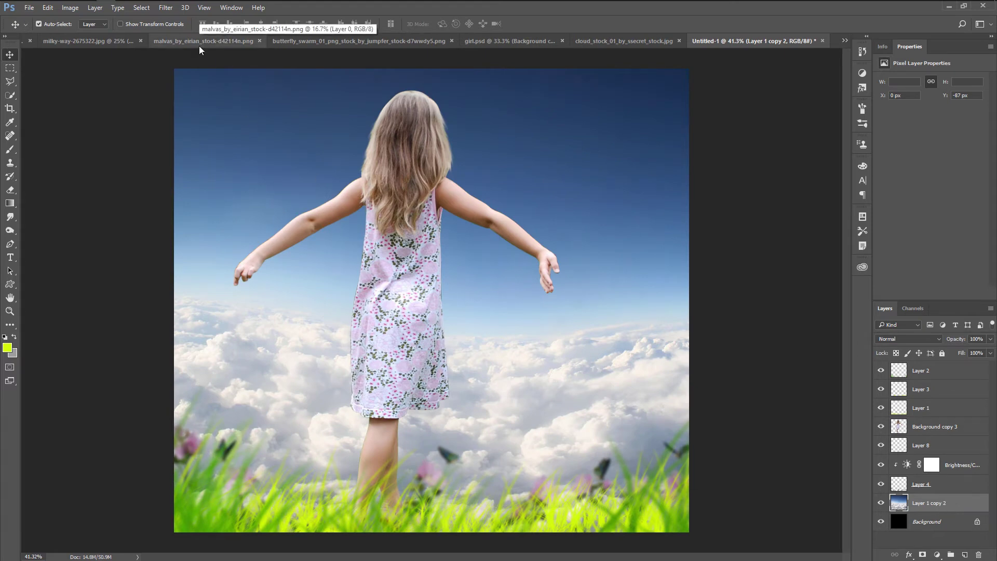
click(78, 42)
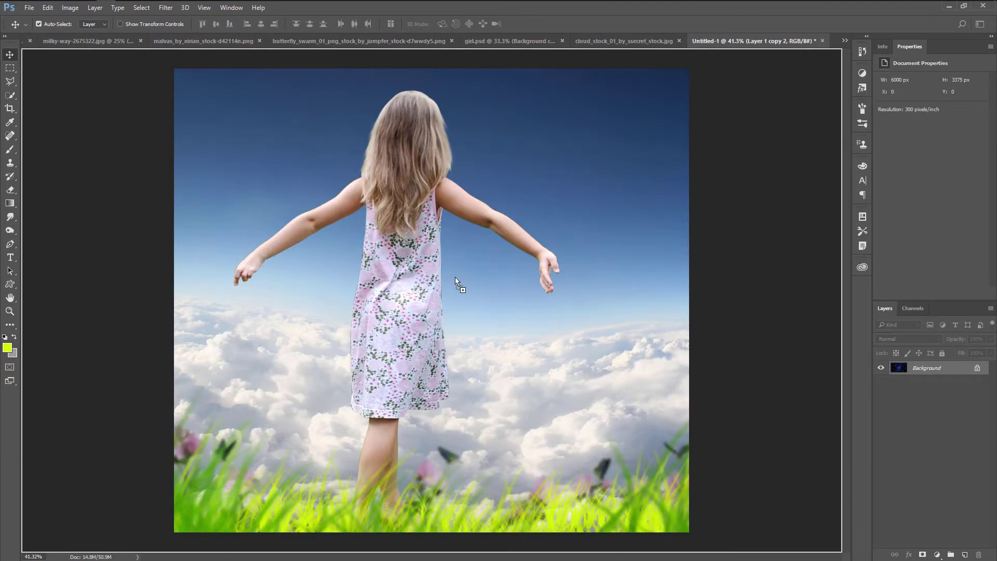
drag(814, 42, 456, 281)
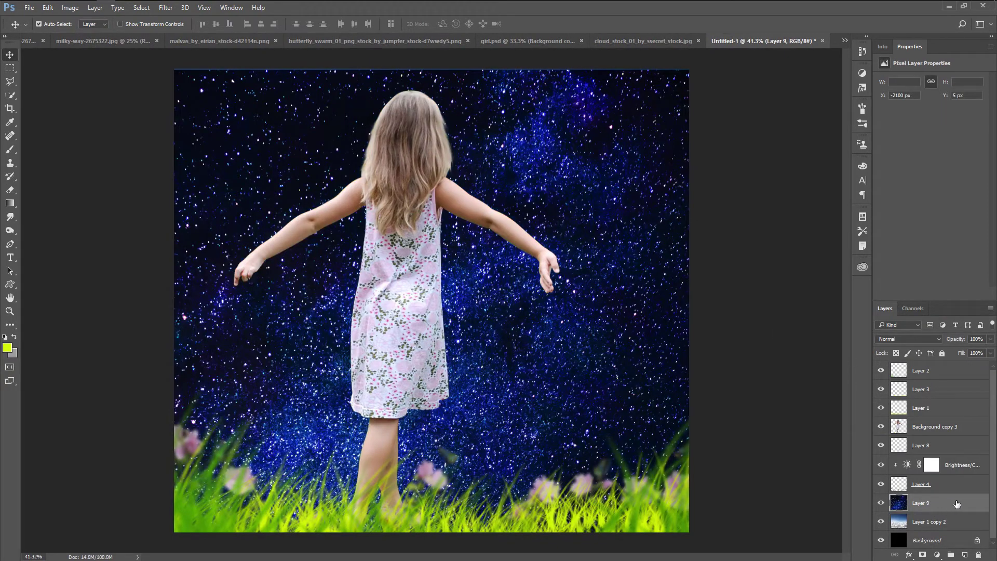
- Set the starfield to Lighten mode and move it so stars fill the upper sky
click(912, 340)
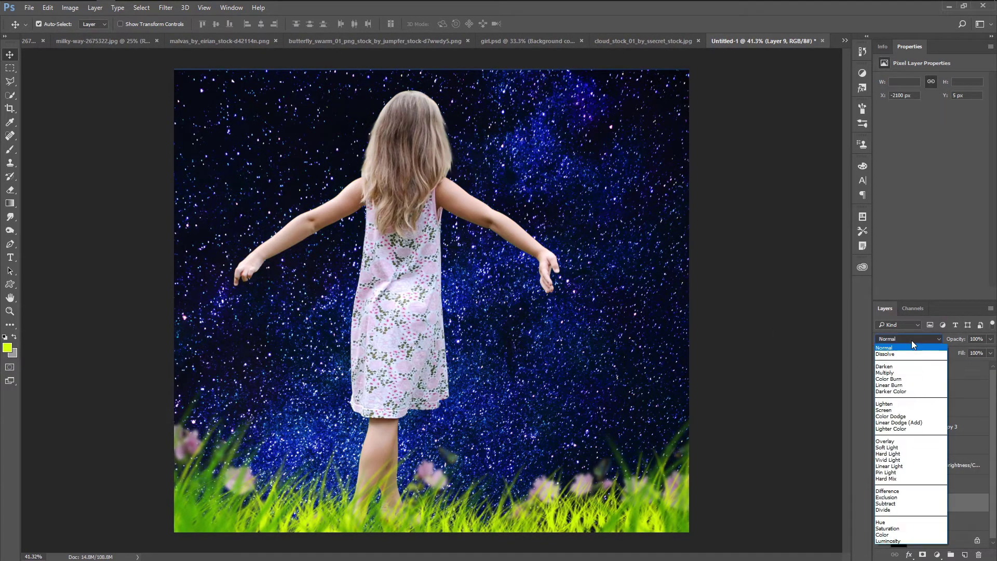
click(901, 404)
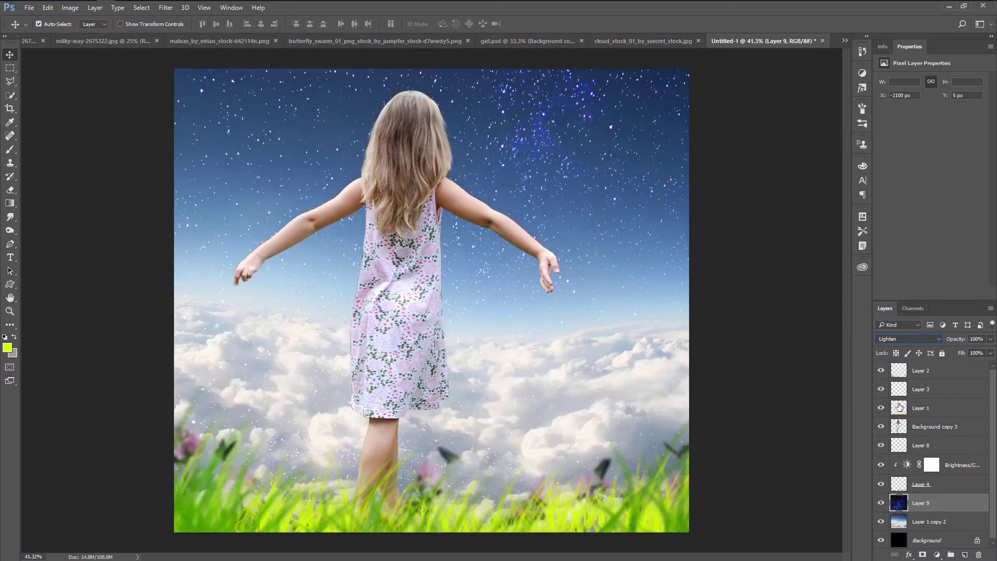
key(ctrl+t)
mouse_move(660, 228)
mouse_down()
mouse_move(580, 274)
mouse_move(678, 240)
mouse_move(679, 280)
mouse_move(623, 302)
mouse_move(581, 260)
mouse_move(155, 318)
mouse_move(461, 296)
mouse_move(454, 279)
mouse_up()
key(Return)
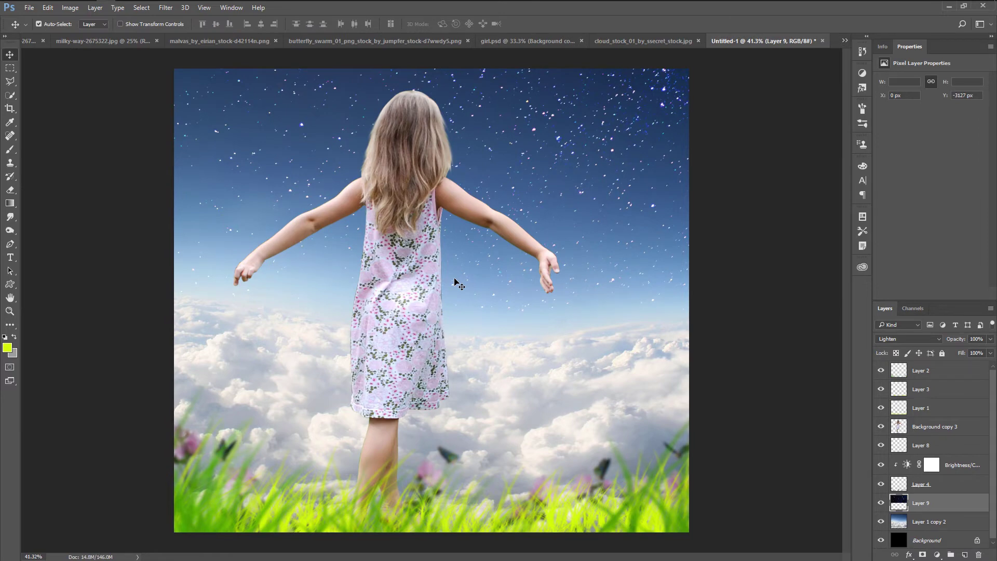
- Apply a light Gaussian Blur to the Layer 9 stars and compare before and after
click(167, 8)
mouse_move(170, 122)
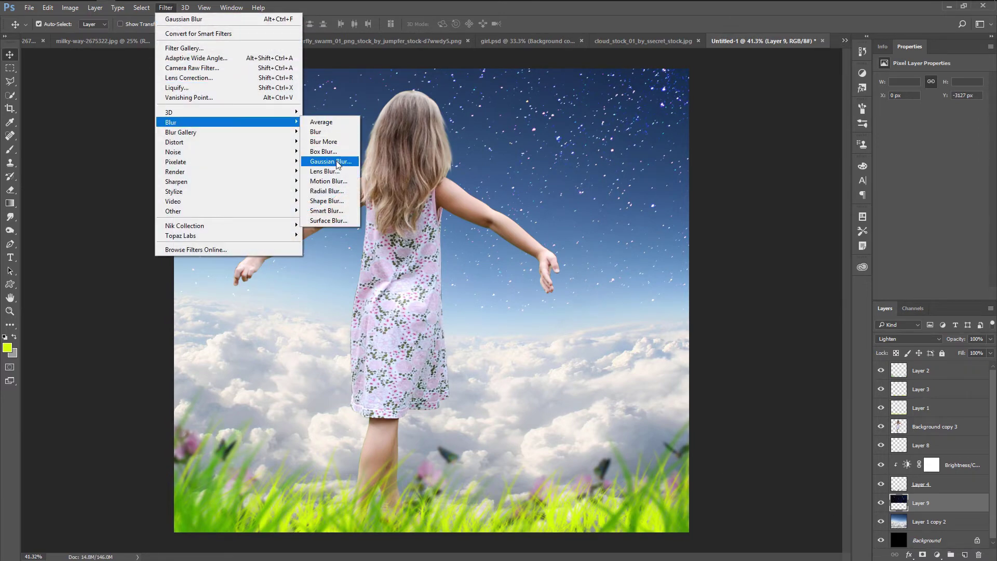
click(330, 162)
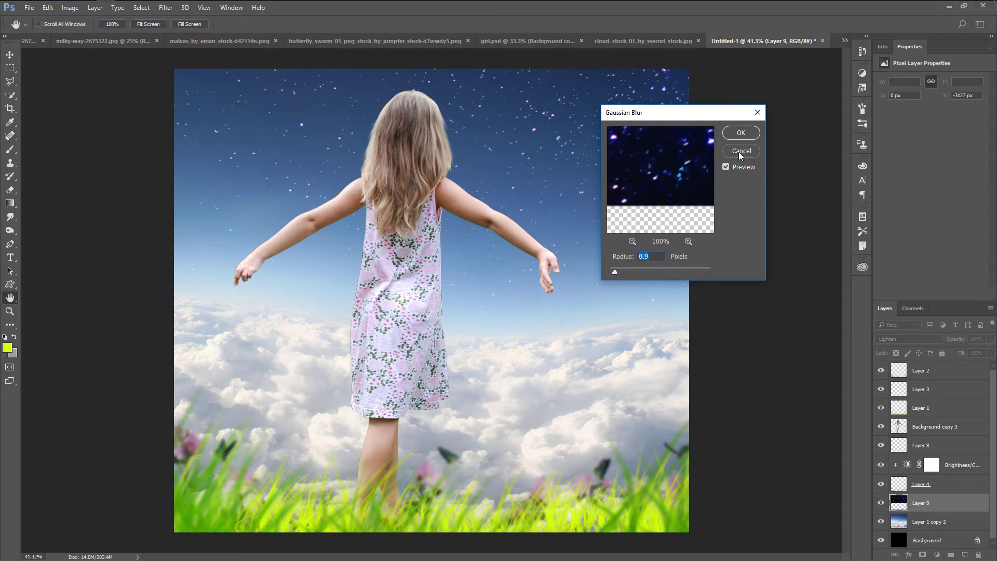
click(744, 134)
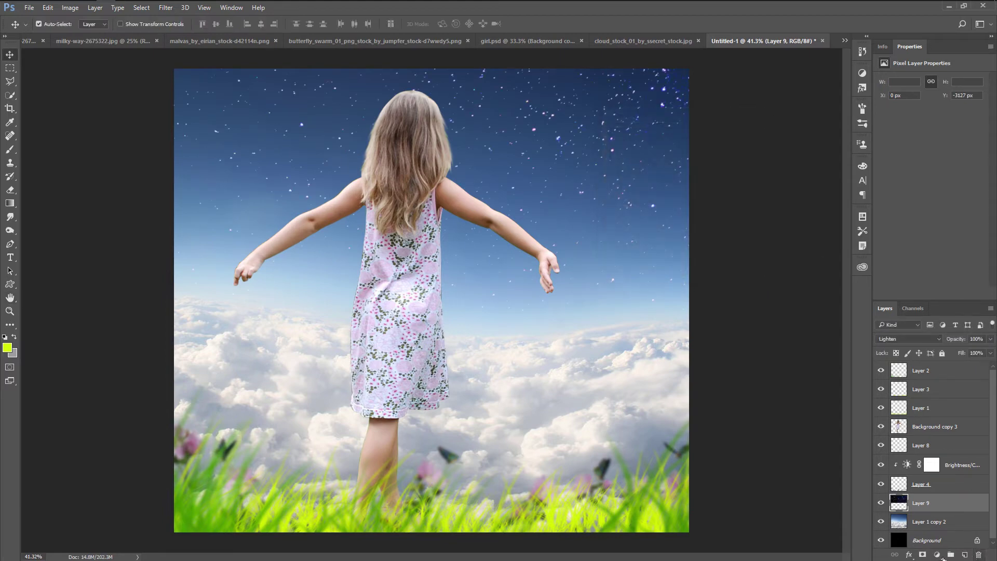
click(881, 503)
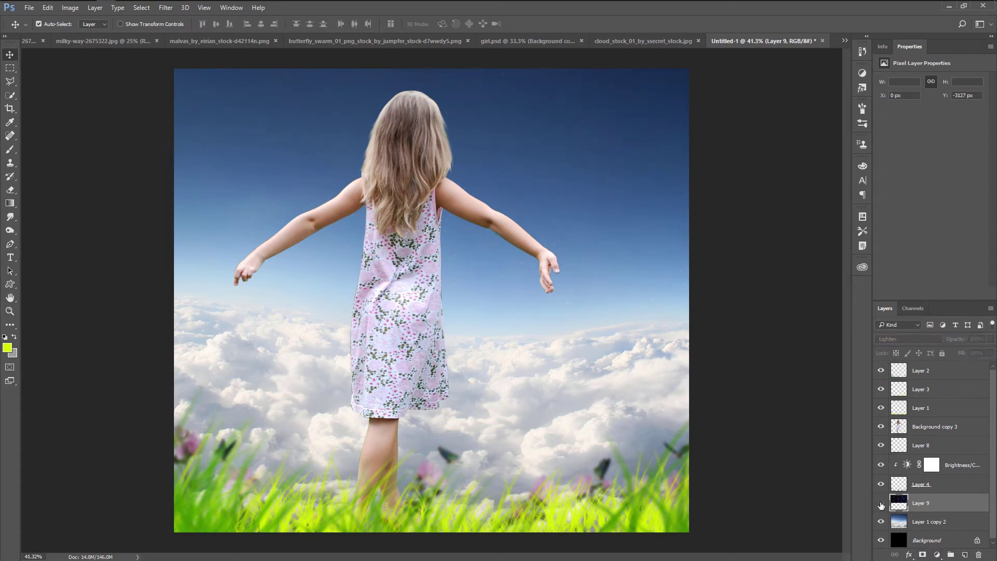
- Clip a Hue/Saturation adjustment to Layer 9 with Saturation lowered to -54
click(937, 555)
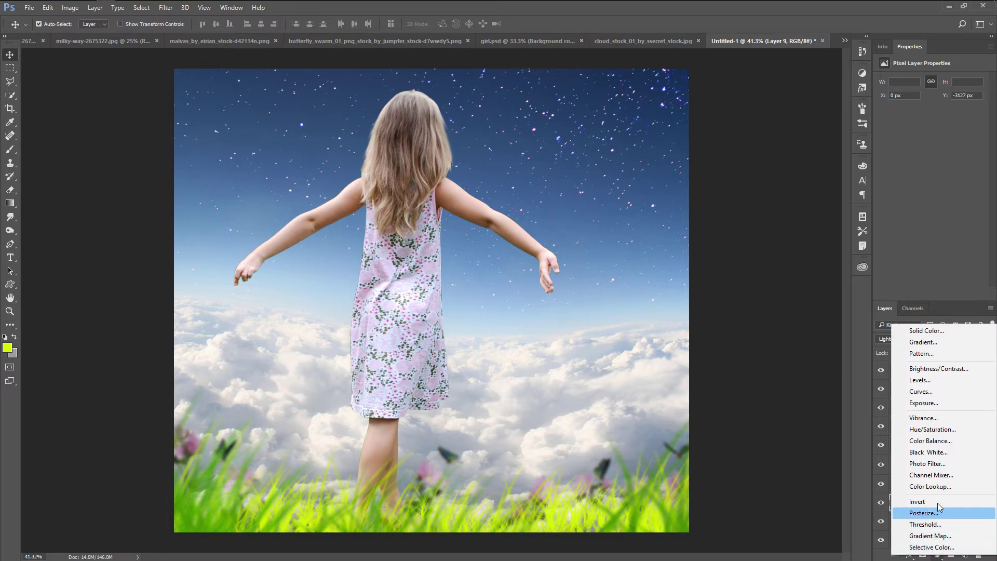
click(941, 429)
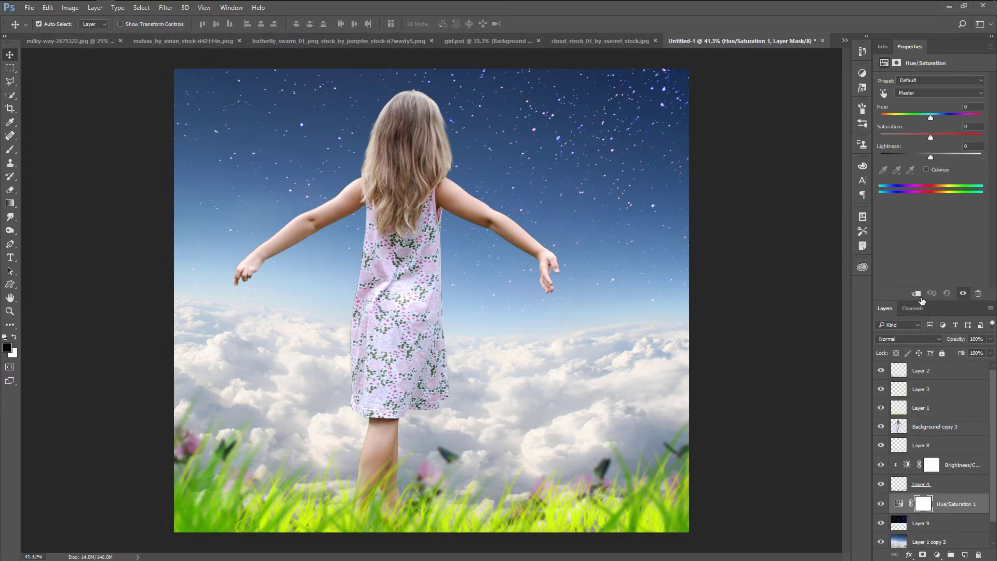
click(917, 294)
drag(930, 136, 908, 136)
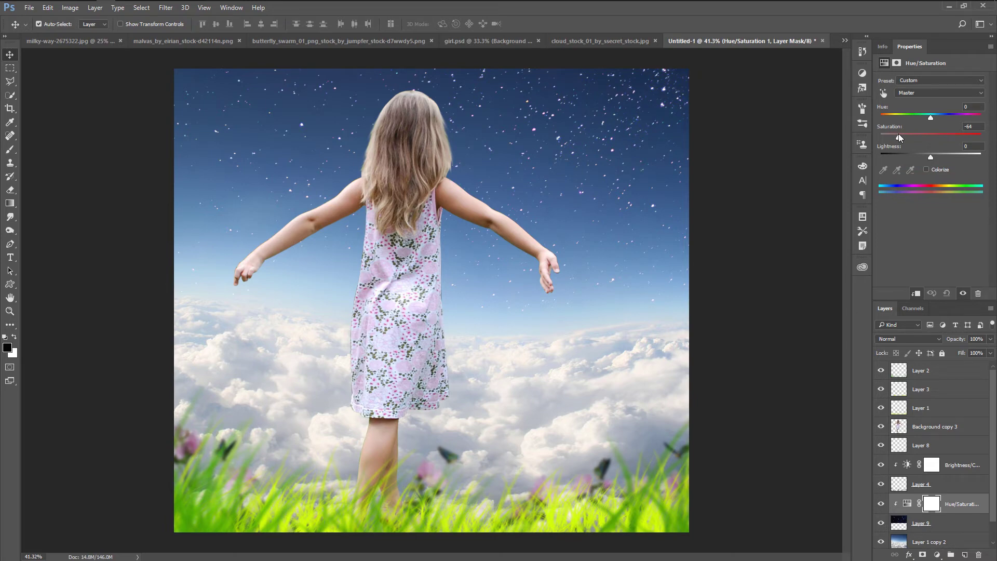
click(881, 505)
- Add a Color Balance adjustment (Red -39, Blue +42) to the stars, then a new Layer 10
click(938, 554)
click(939, 442)
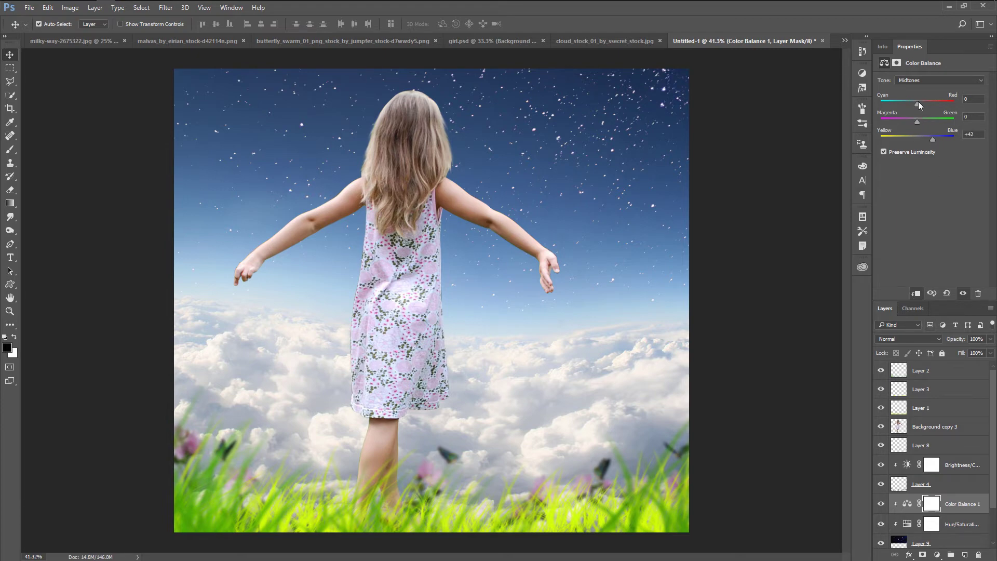
drag(917, 102, 898, 102)
click(975, 511)
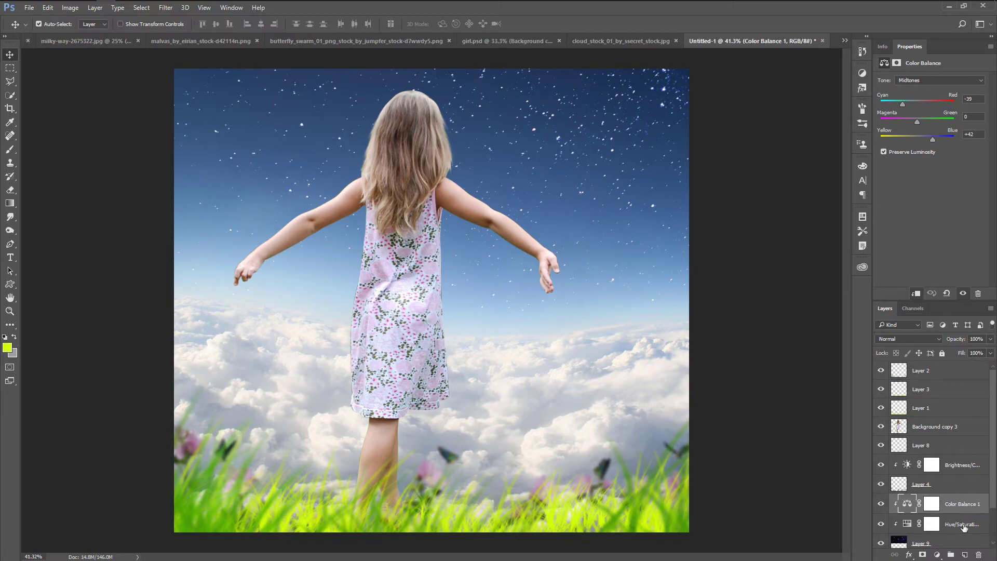
click(965, 554)
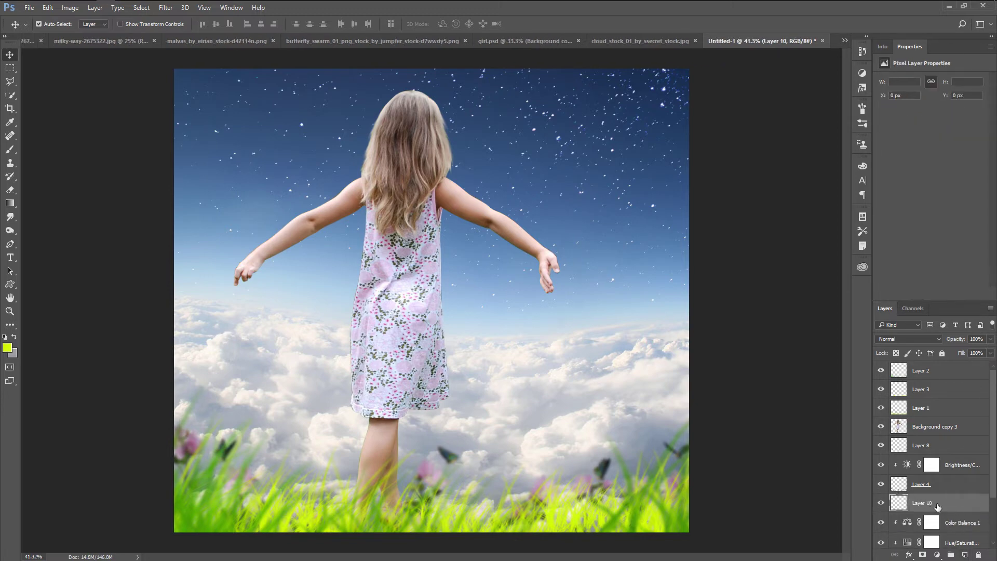
- Set the foreground colour to #ffffff
scroll(937, 506, down, 2)
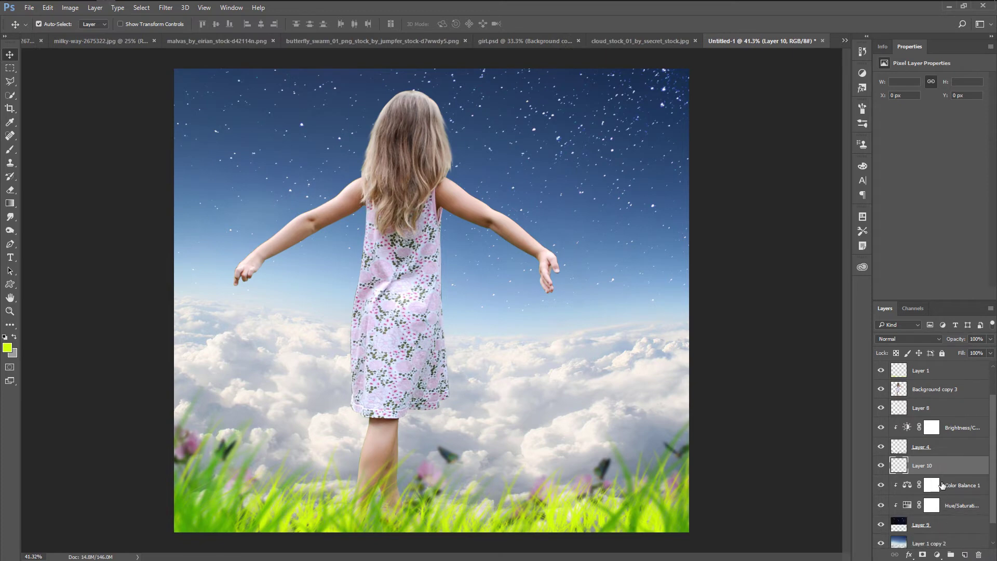
click(7, 347)
text(ffffff)
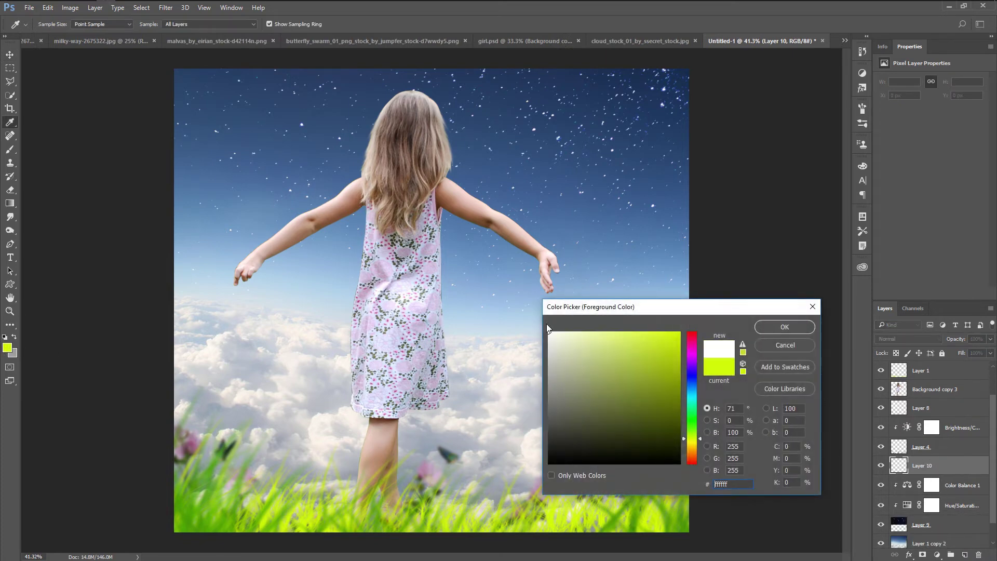
click(789, 328)
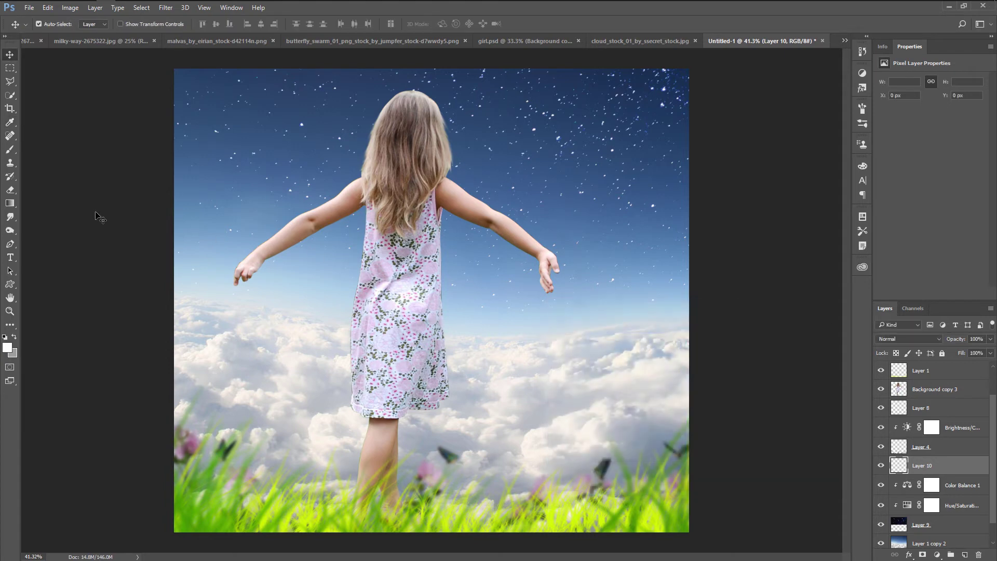
- Stamp a moon in the upper-right sky on Layer 10 with the 669 px full-moon brush
click(11, 149)
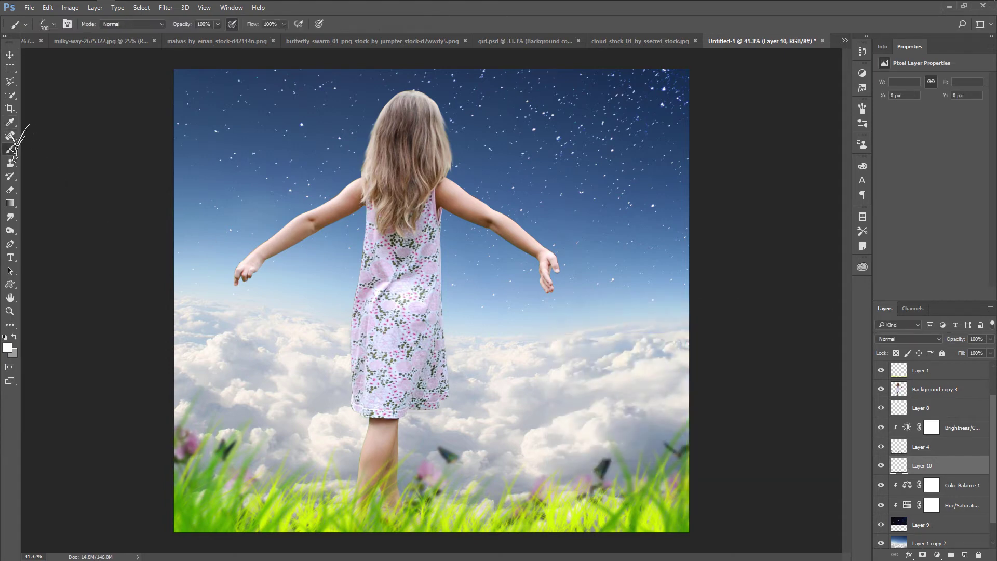
click(54, 22)
scroll(104, 260, down, 5)
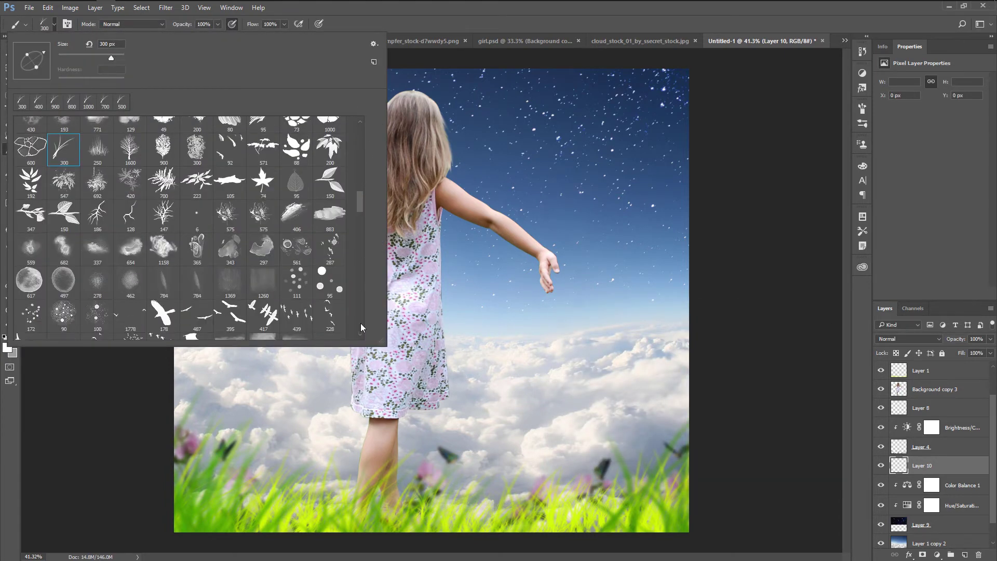
scroll(104, 270, down, 5)
scroll(105, 286, down, 5)
click(101, 288)
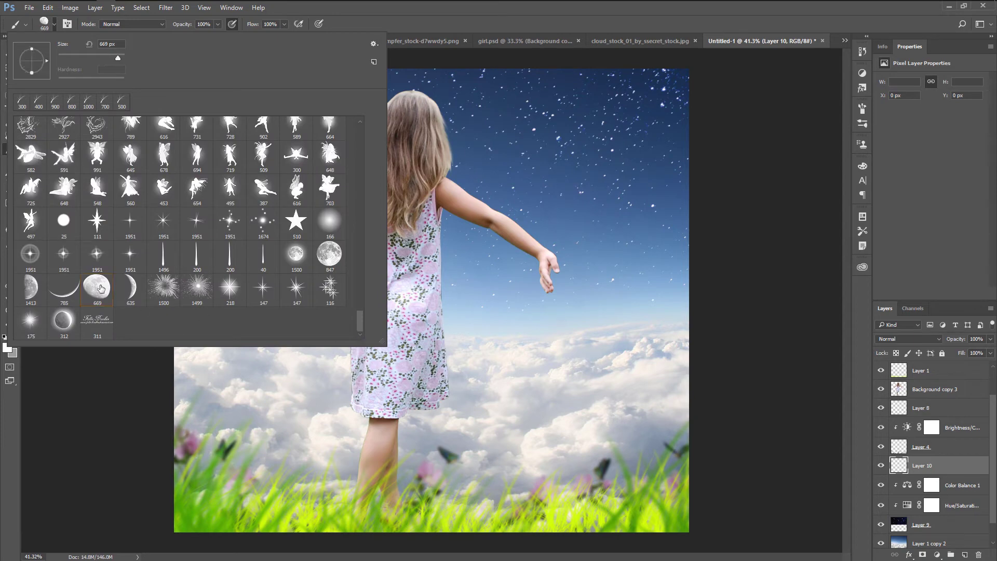
click(628, 21)
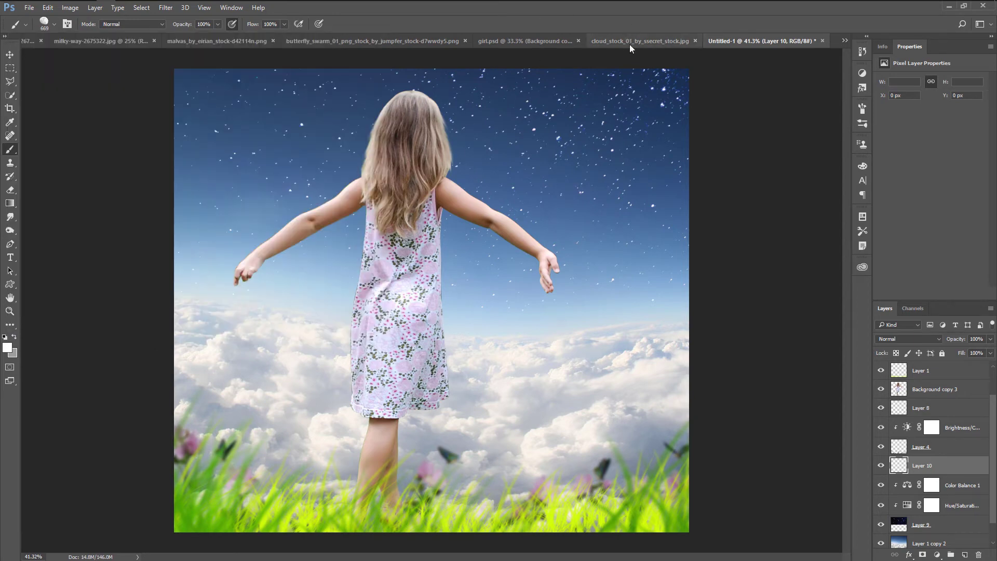
click(604, 139)
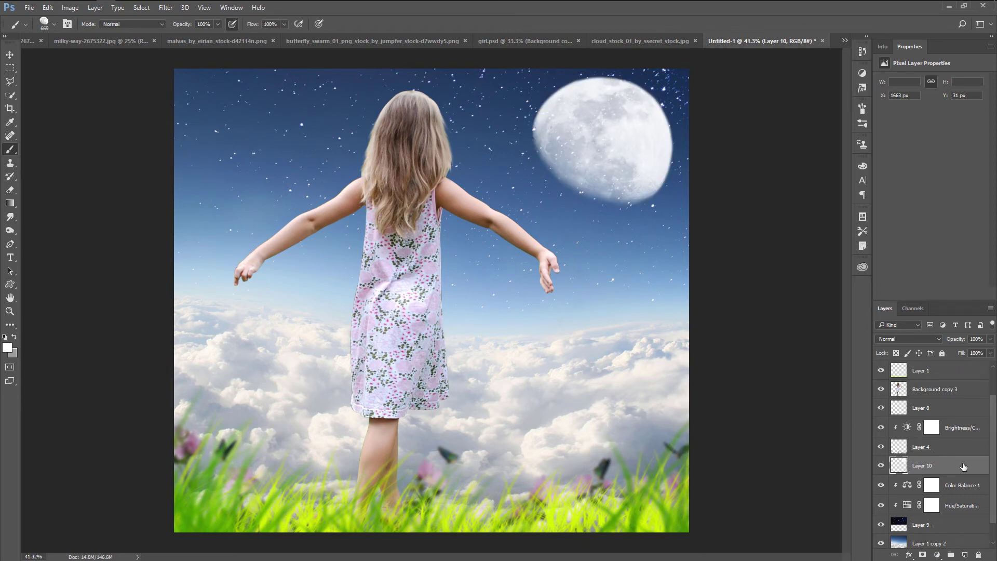
scroll(964, 466, down, 2)
click(932, 505)
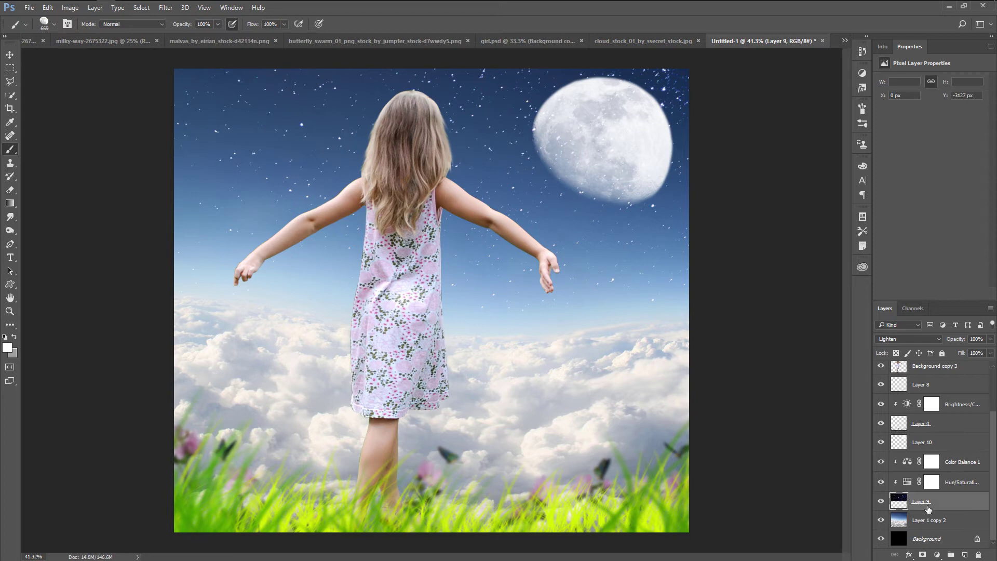
- Mask Layer 9 and paint out the stars behind the moon with a 400 px soft round brush
click(921, 554)
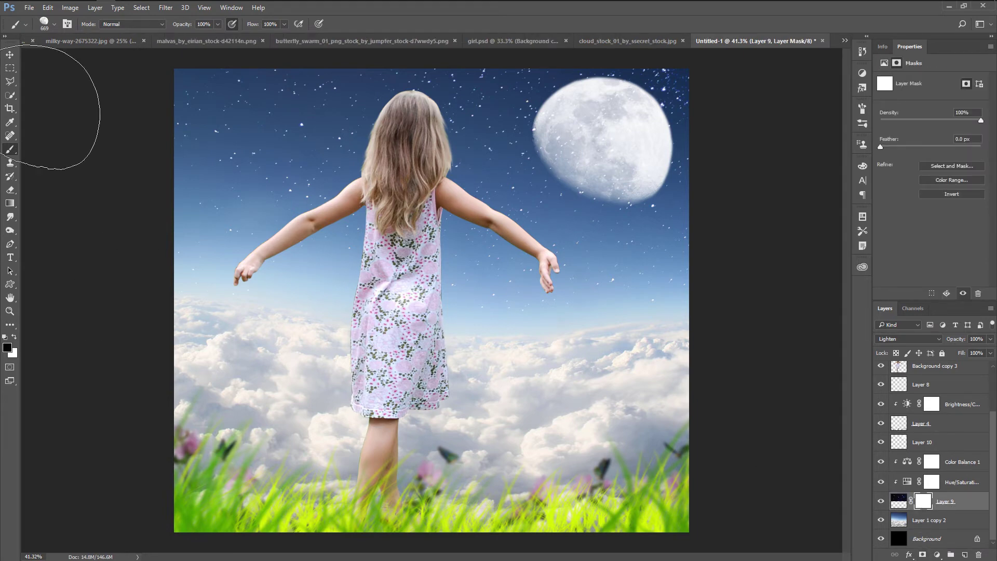
click(45, 23)
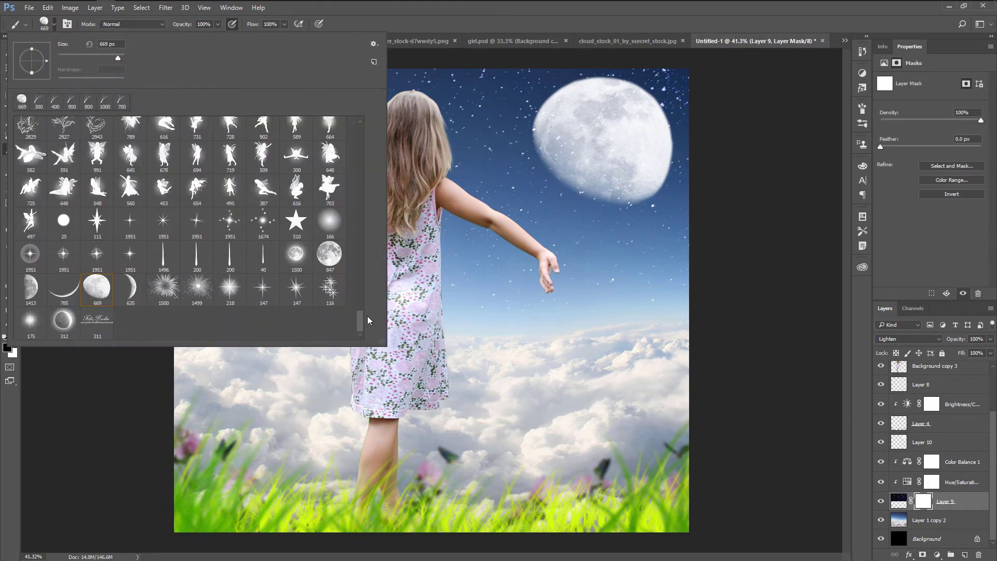
drag(360, 320, 360, 124)
click(30, 139)
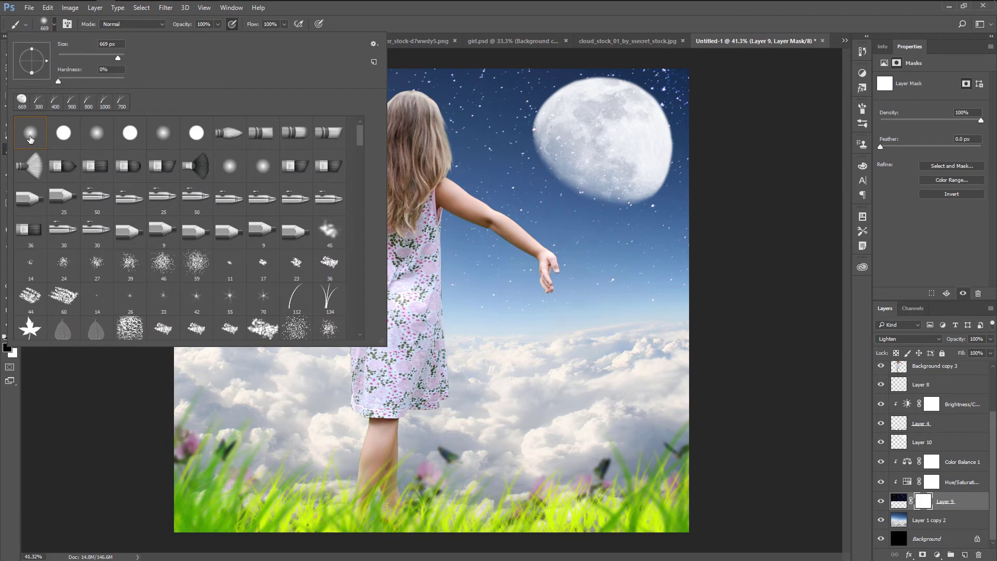
click(400, 18)
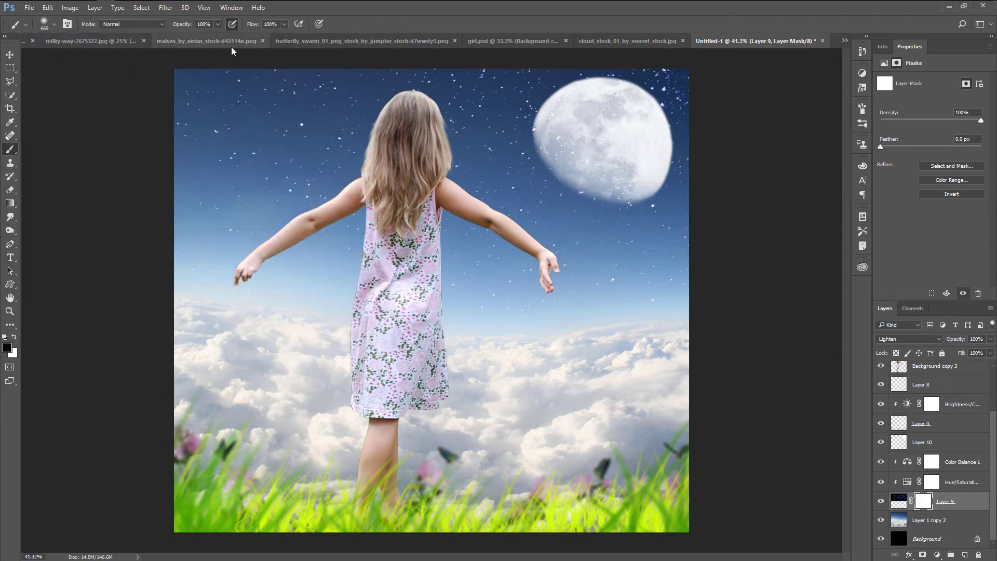
key(bracketleft)
key(bracketleft)
key(bracketleft)
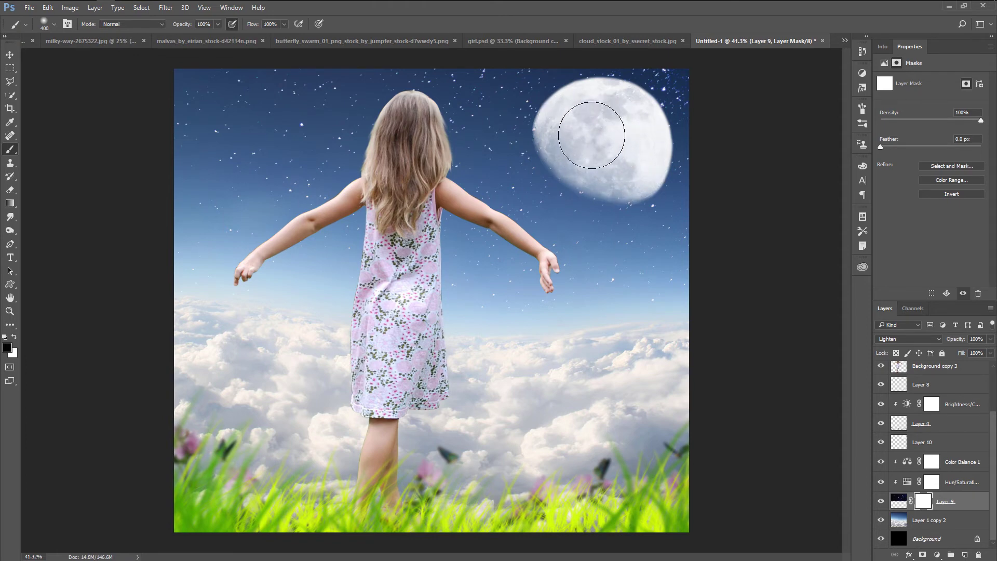
drag(592, 135, 626, 152)
click(922, 443)
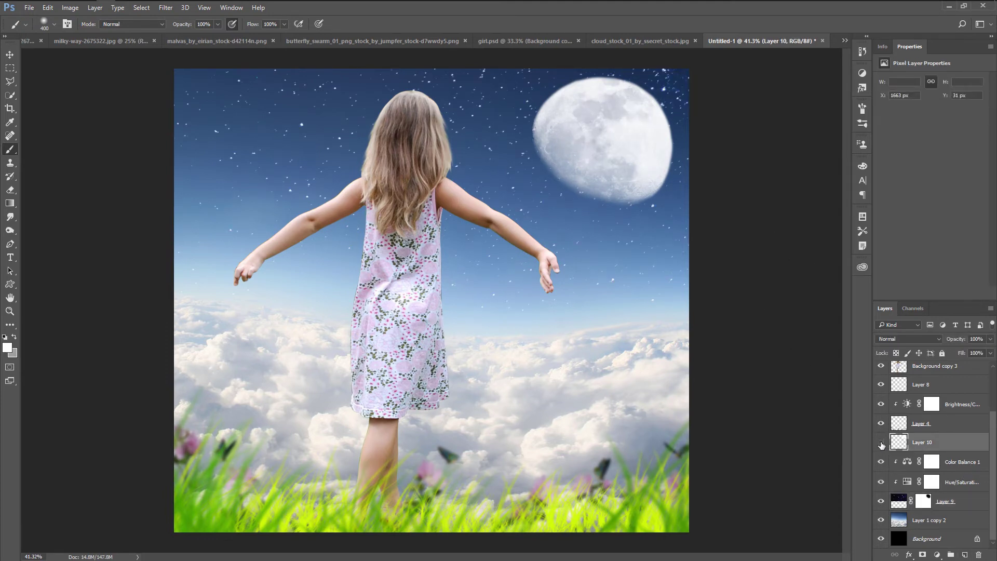
click(881, 443)
click(882, 443)
- On new Layer 11, stamp two sparkle stars into the sky with the 173 px sparkle brush
click(965, 554)
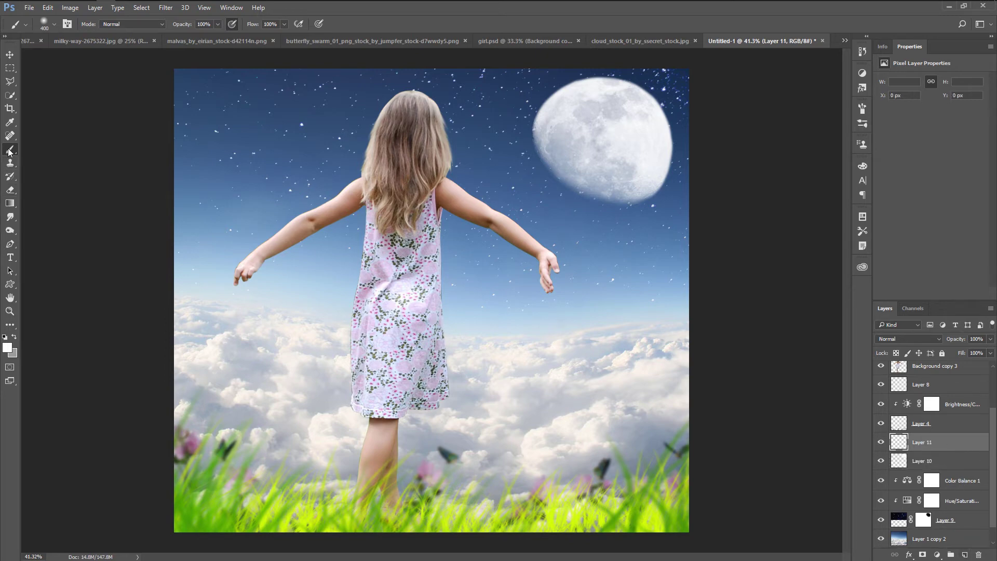
click(55, 24)
scroll(358, 202, down, 5)
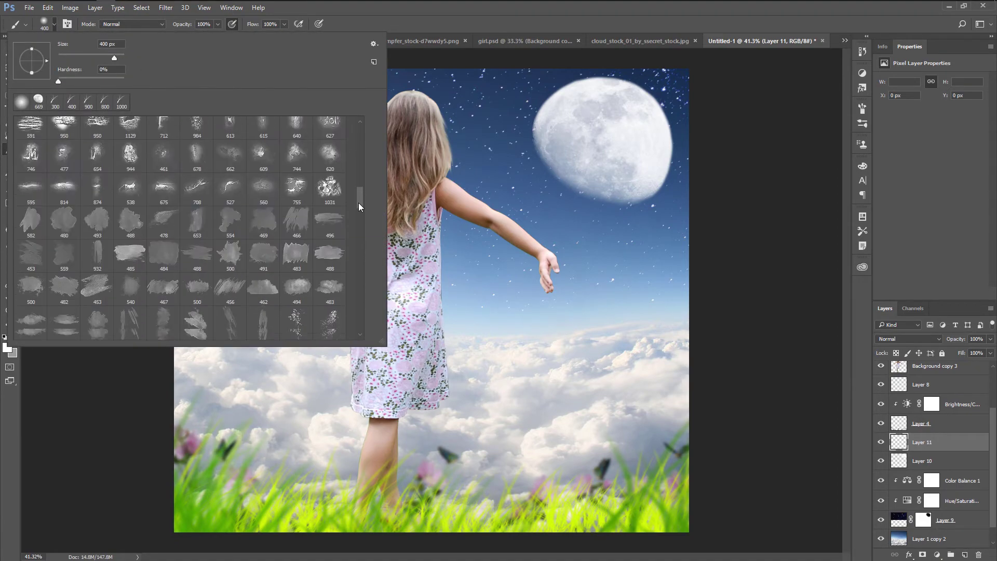
scroll(360, 216, down, 5)
scroll(360, 216, down, 5)
click(30, 220)
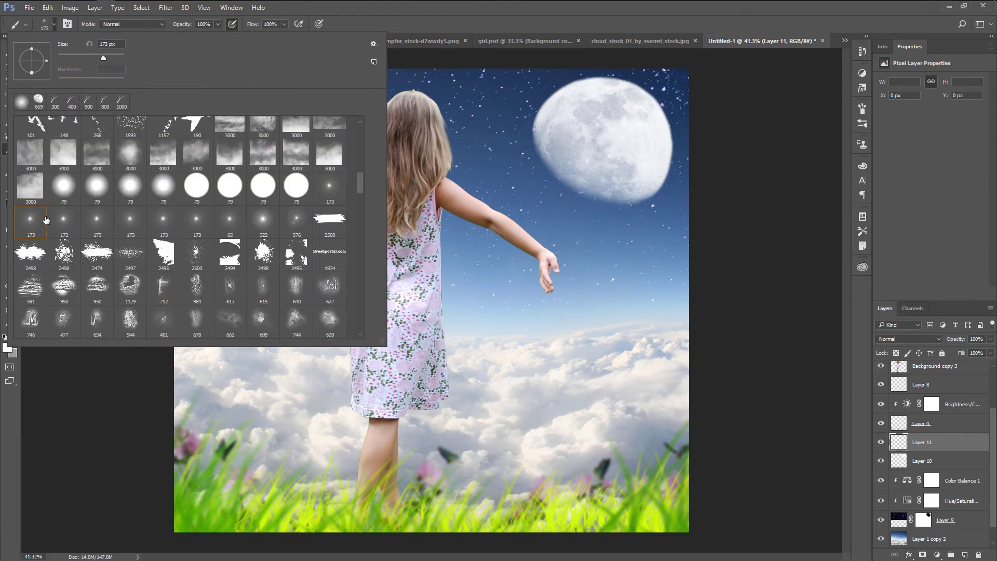
click(503, 21)
click(317, 113)
click(540, 171)
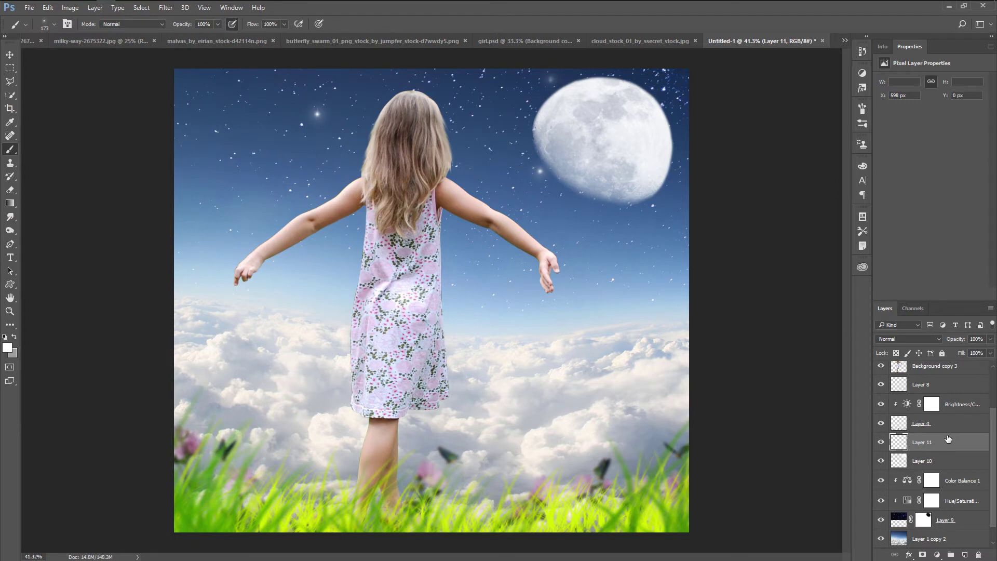
click(880, 442)
click(881, 442)
- Add three more sparkle stars, including one upper-left, then create empty Layer 12
click(491, 154)
click(499, 84)
click(200, 77)
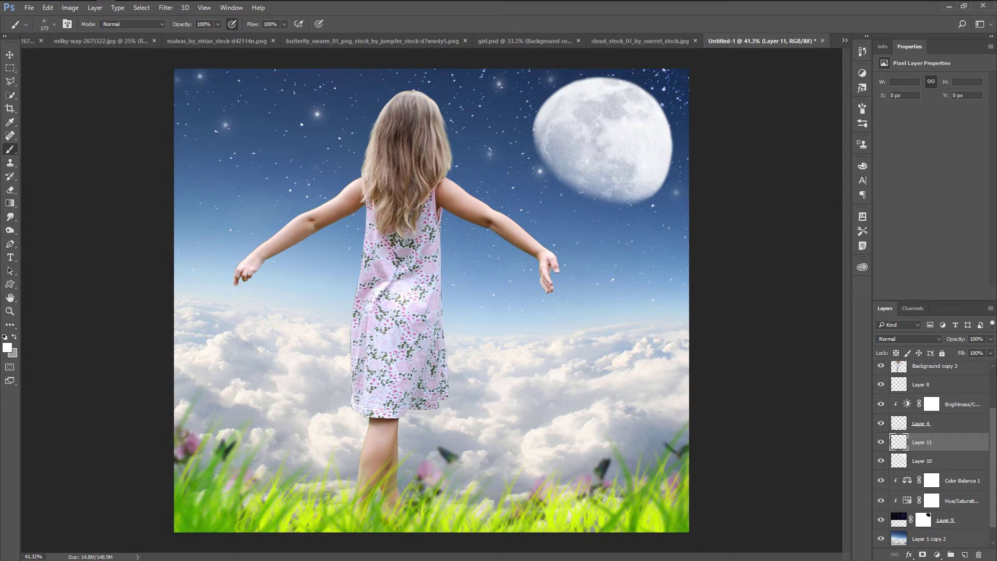
click(881, 443)
click(965, 555)
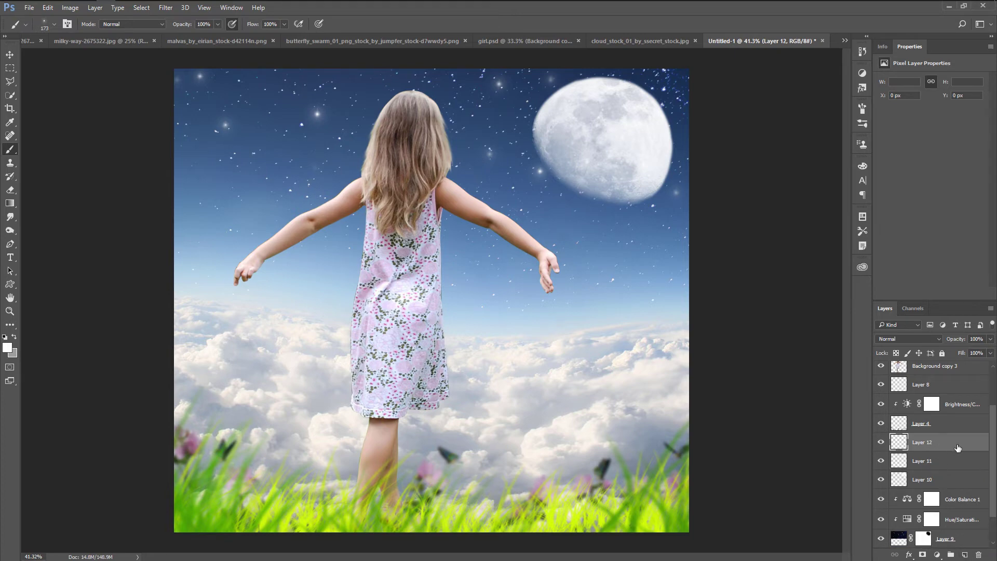
- Choose the streak-shaped shooting-star brush preset
click(54, 23)
drag(360, 127, 360, 327)
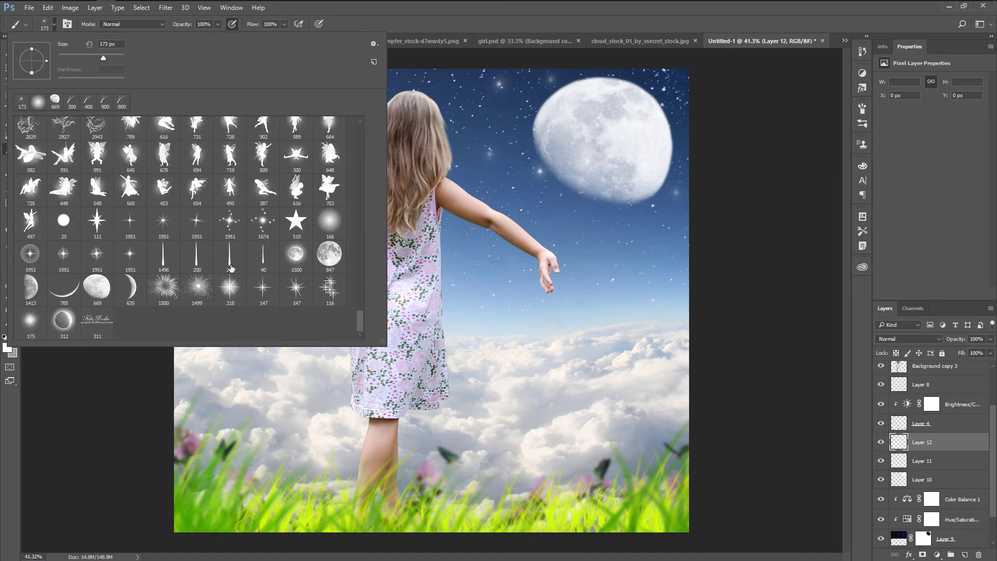
click(231, 259)
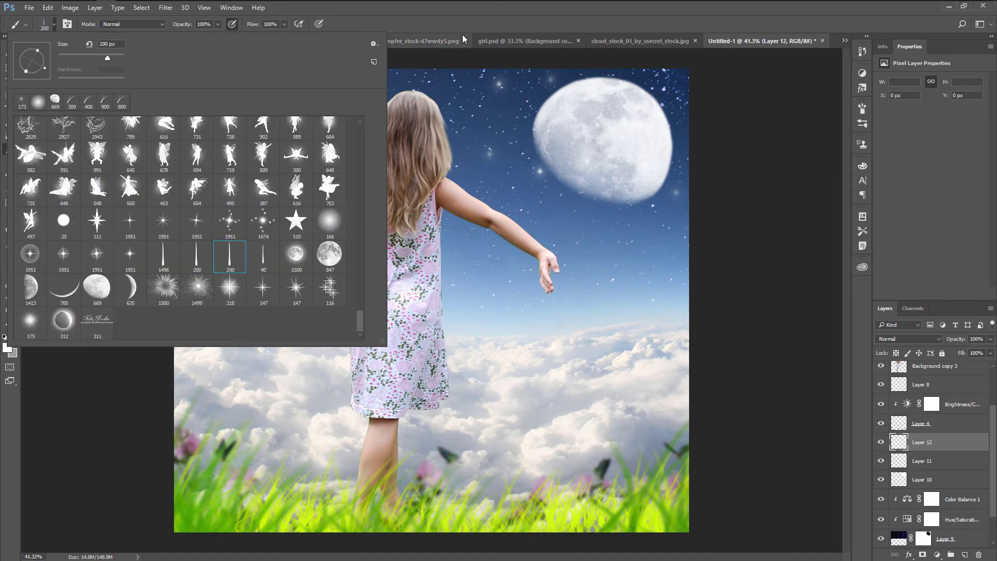
click(472, 13)
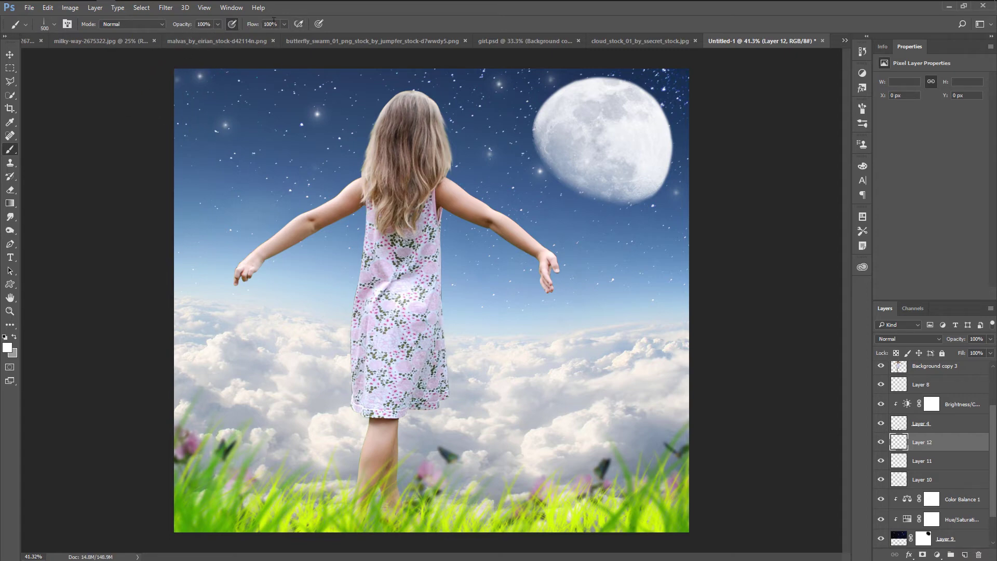
- Stamp a dozen shooting-star streaks across the night sky on Layer 12
click(347, 115)
click(263, 134)
click(312, 199)
click(275, 158)
click(681, 276)
click(681, 196)
click(605, 161)
click(454, 258)
click(431, 84)
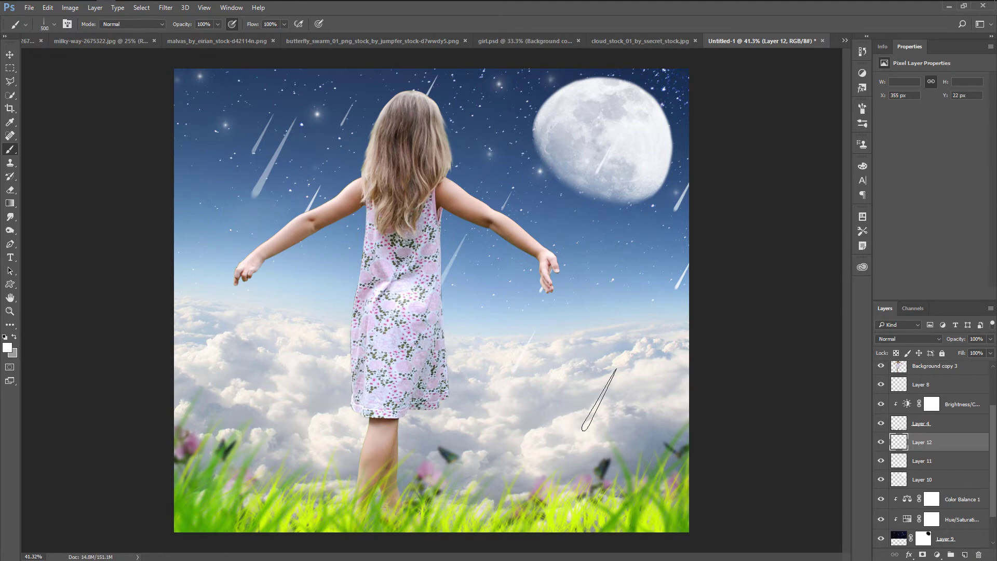
click(196, 86)
click(226, 103)
click(251, 171)
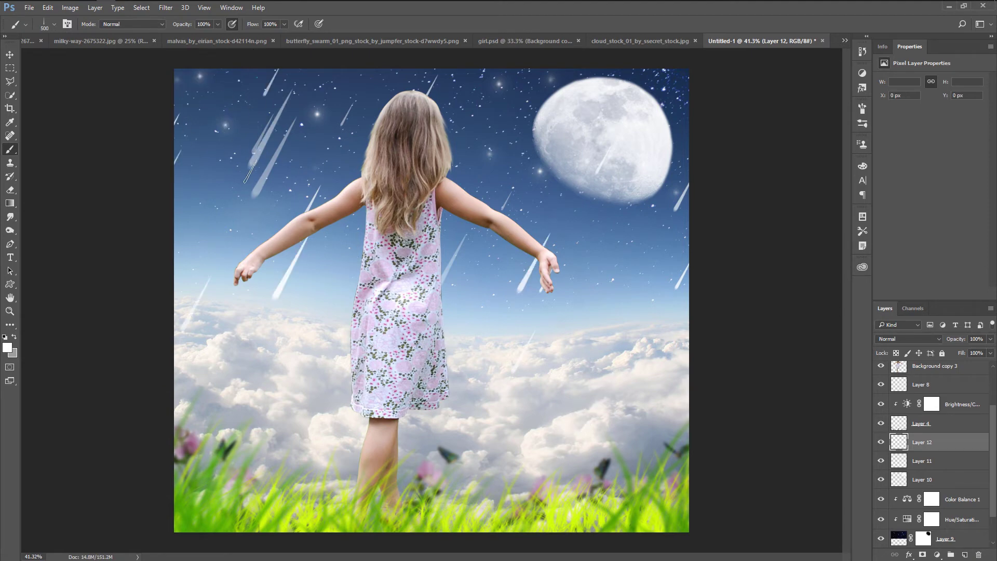
- Undo the misplaced upper-left streaks, add two on the right, and pick the 200 px streak brush
key(ctrl+alt+z)
key(ctrl+alt+z)
click(572, 260)
click(625, 229)
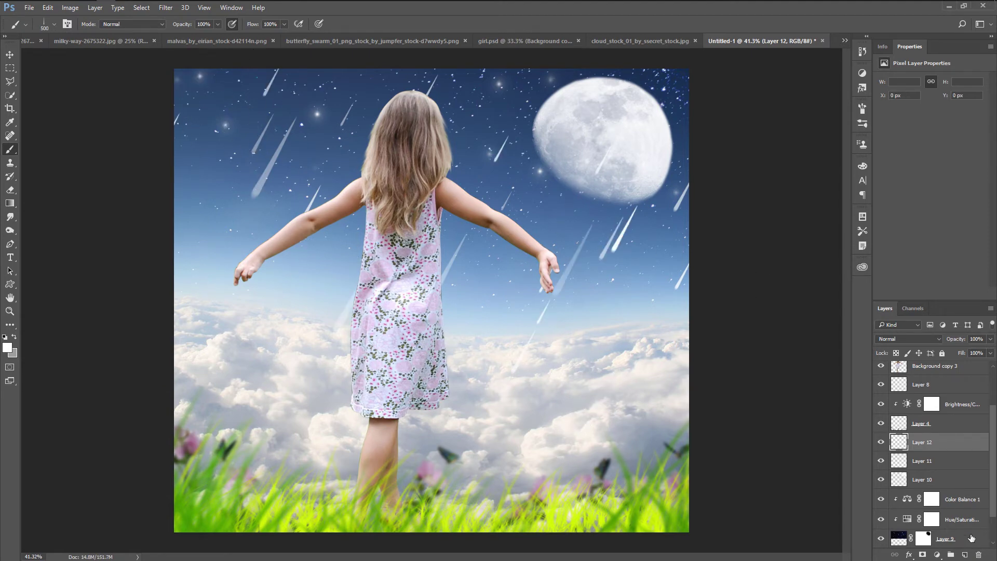
click(46, 23)
double_click(209, 262)
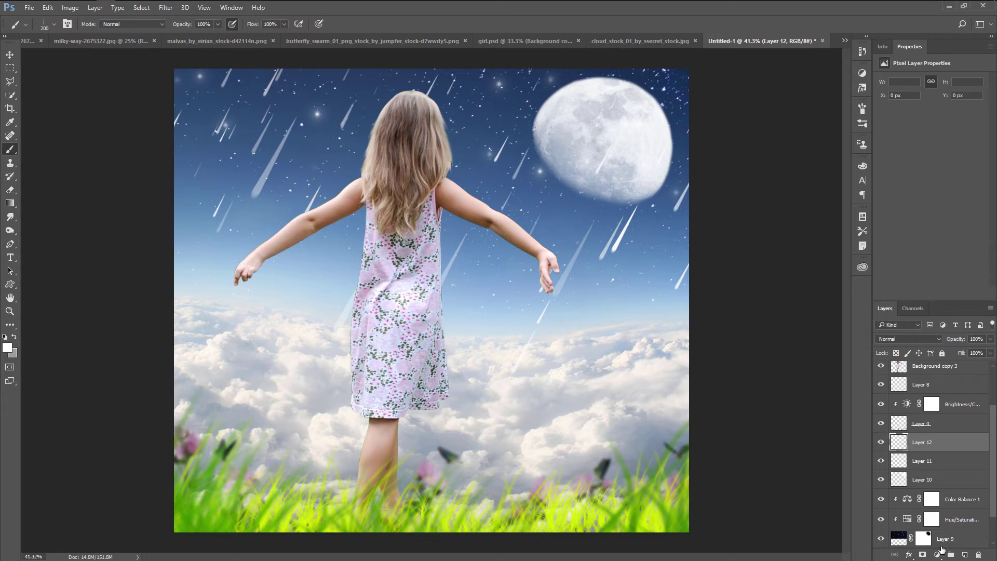
- Add a layer mask to Layer 12 and choose a soft round brush
click(922, 555)
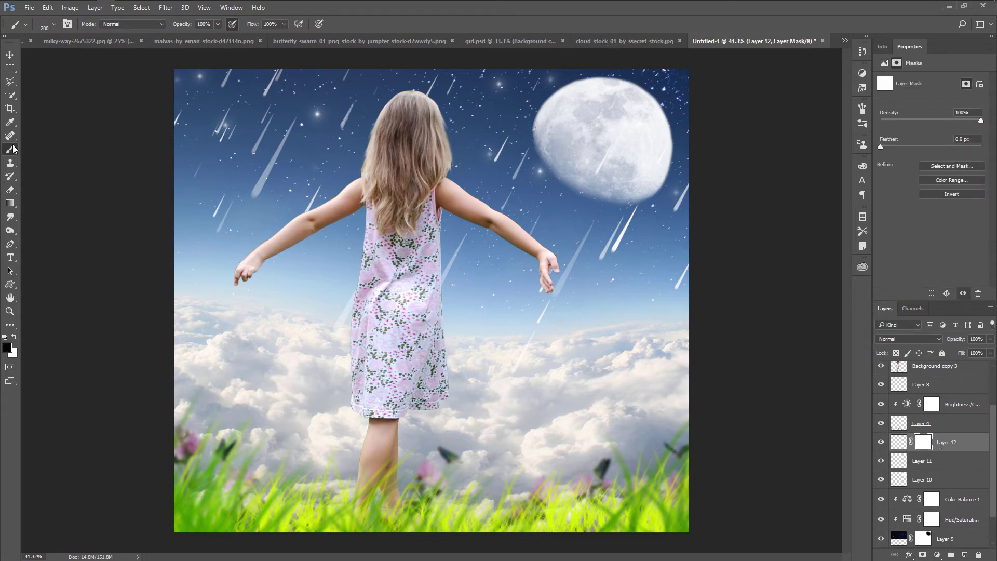
click(47, 23)
scroll(358, 247, up, 1)
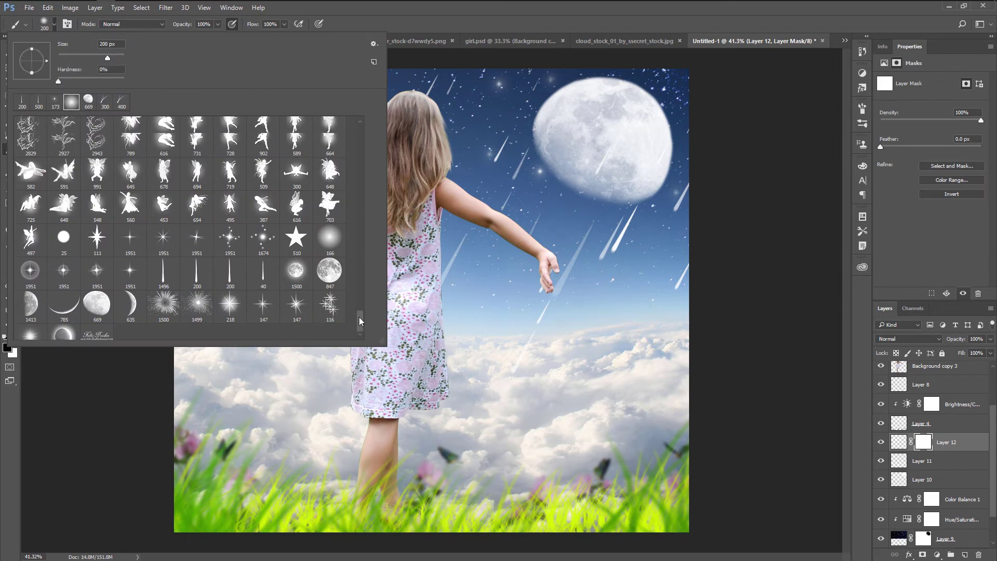
drag(357, 247, 359, 134)
click(36, 138)
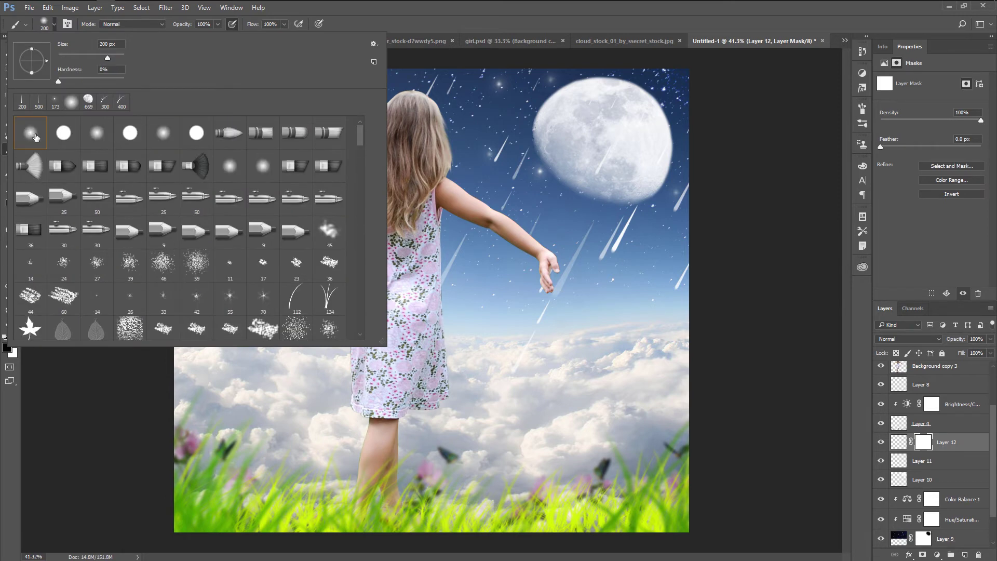
click(425, 25)
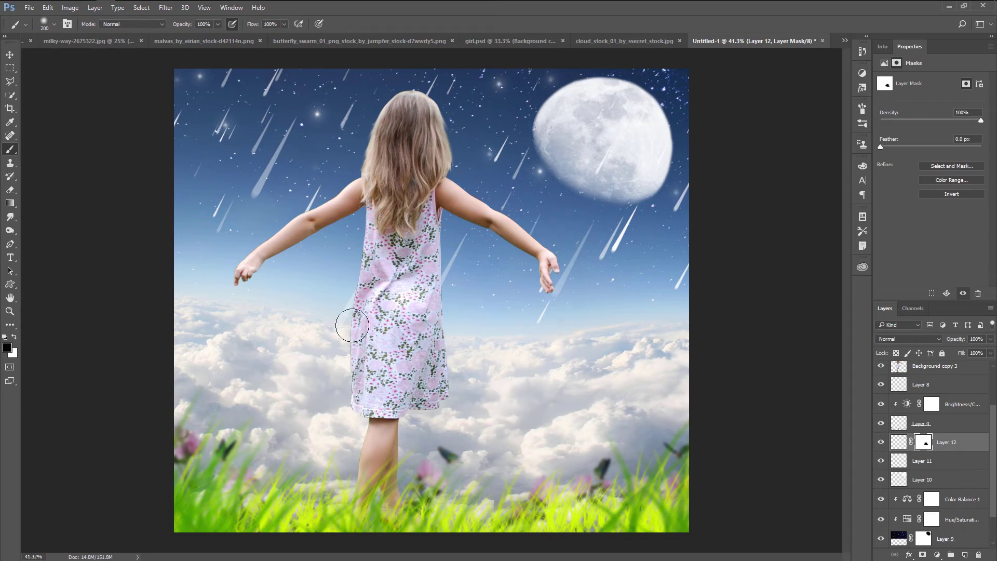
- Mask out the streak beside the dress's left edge, then select Background copy 3
drag(345, 319, 345, 283)
click(882, 443)
click(882, 443)
scroll(922, 412, up, 3)
click(958, 432)
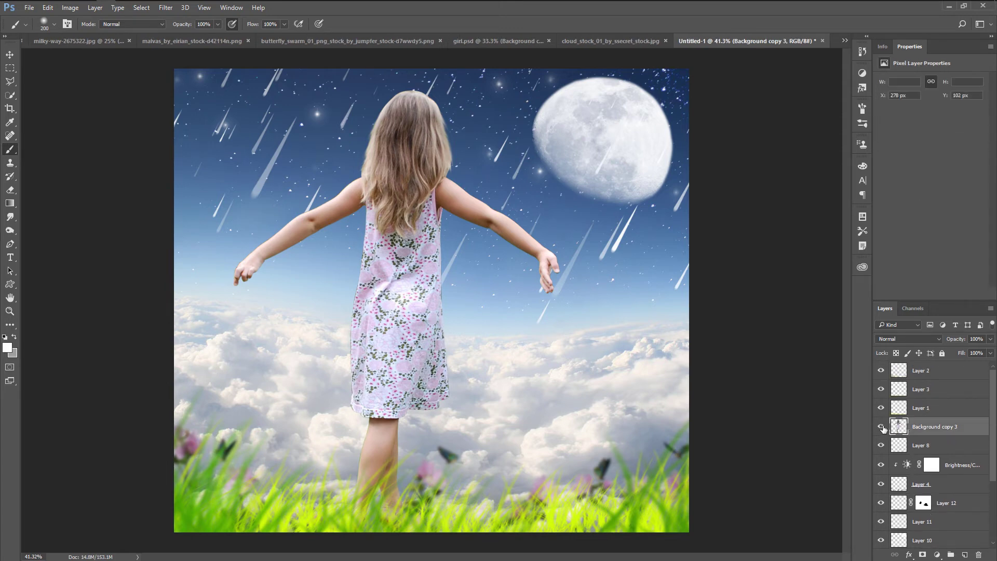
- Camera Raw on Background copy 3: Highlights -52, Shadows +51, Whites -50, Blacks +45, Clarity +20
click(881, 427)
click(159, 8)
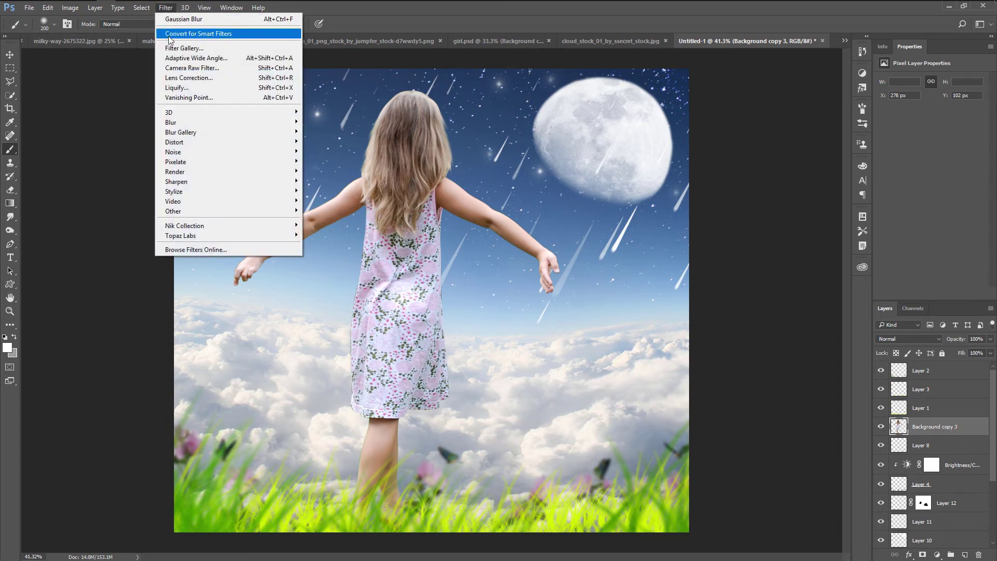
click(211, 68)
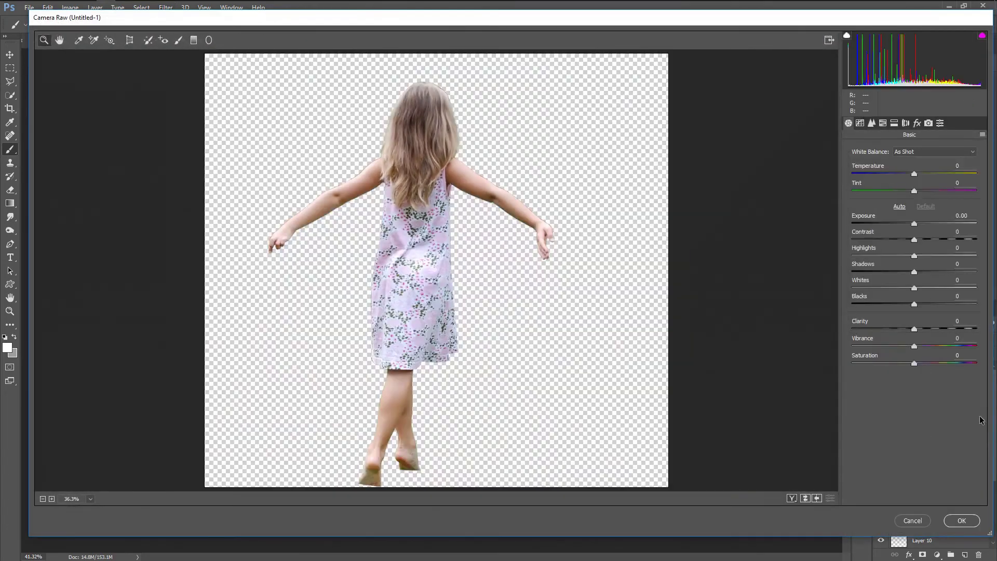
mouse_move(914, 328)
mouse_down()
mouse_move(929, 330)
mouse_move(930, 305)
mouse_move(943, 305)
mouse_move(883, 288)
mouse_move(946, 272)
mouse_move(882, 257)
mouse_up()
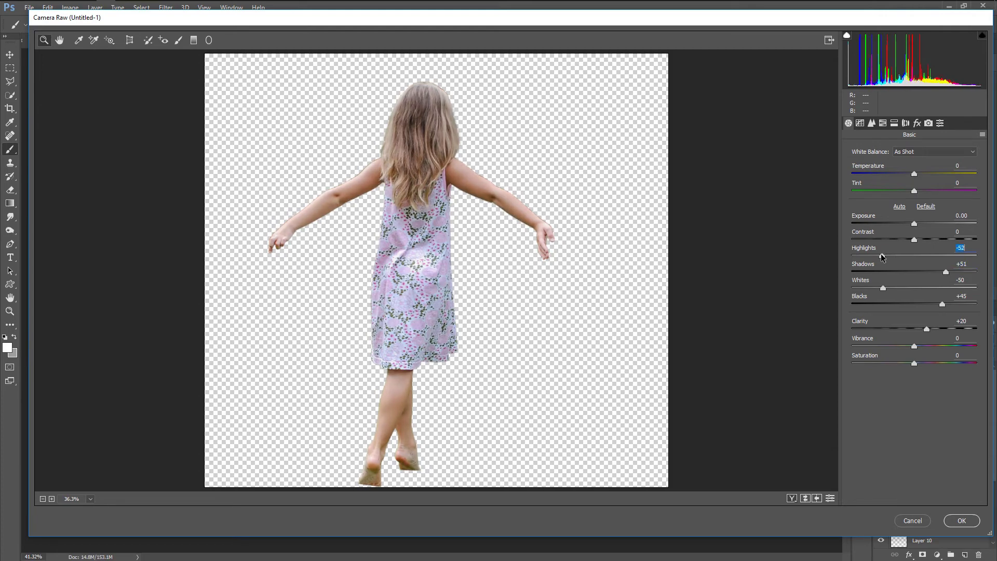
click(962, 521)
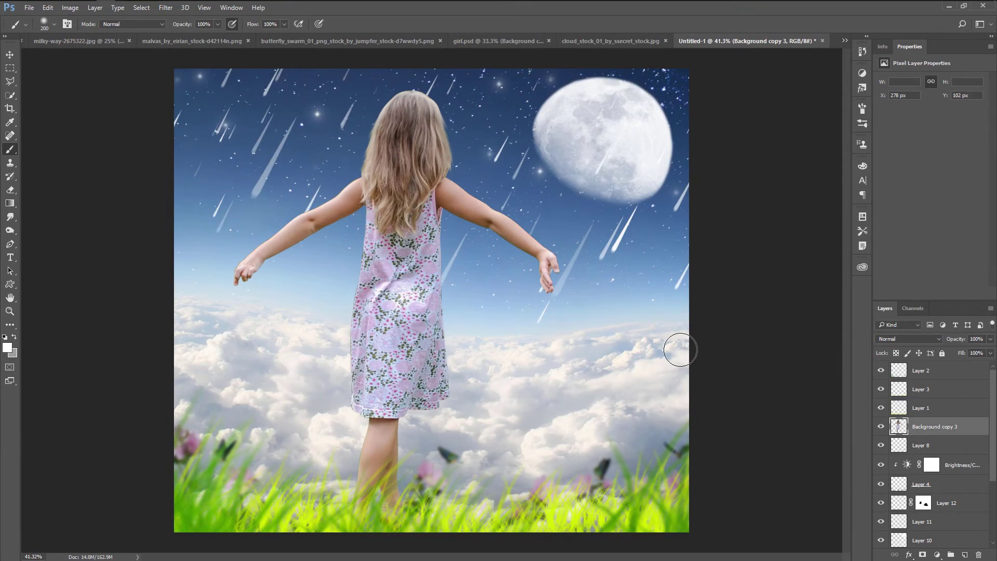
- Create a clipped Overlay Layer 13 over the girl, filled with 50% gray
key(ctrl+z)
key(ctrl+z)
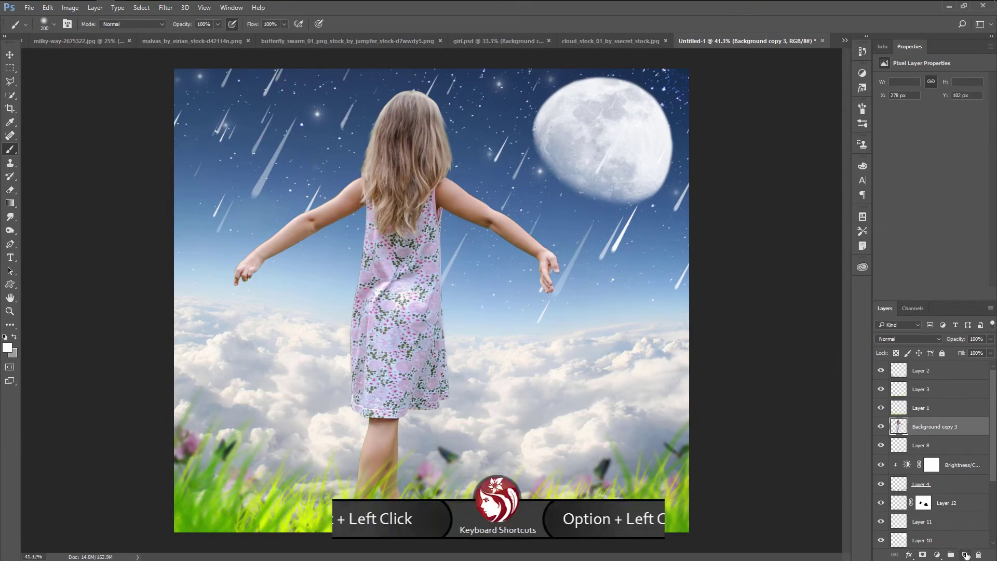
key(ctrl+shift+alt+n)
alt+click(974, 436)
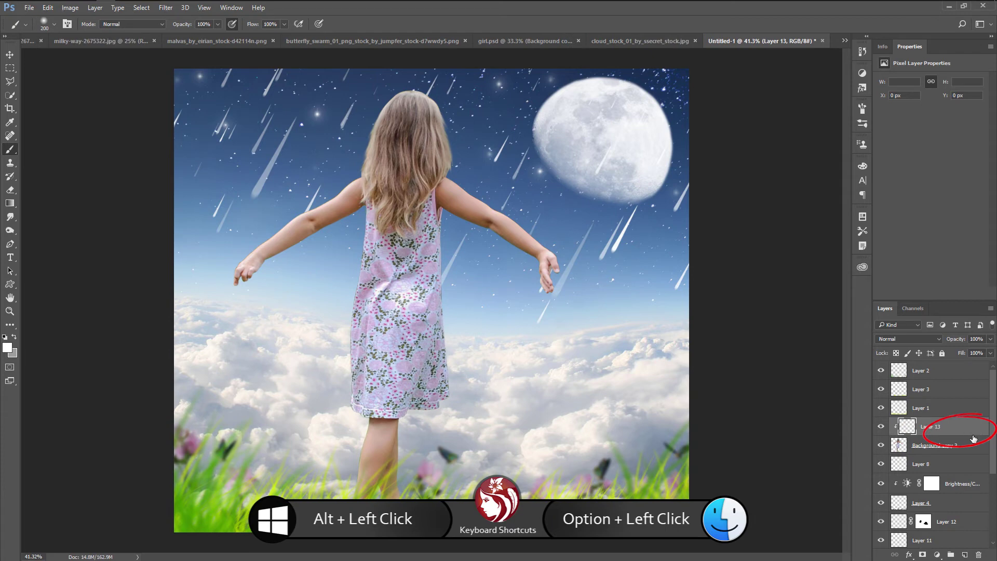
click(911, 338)
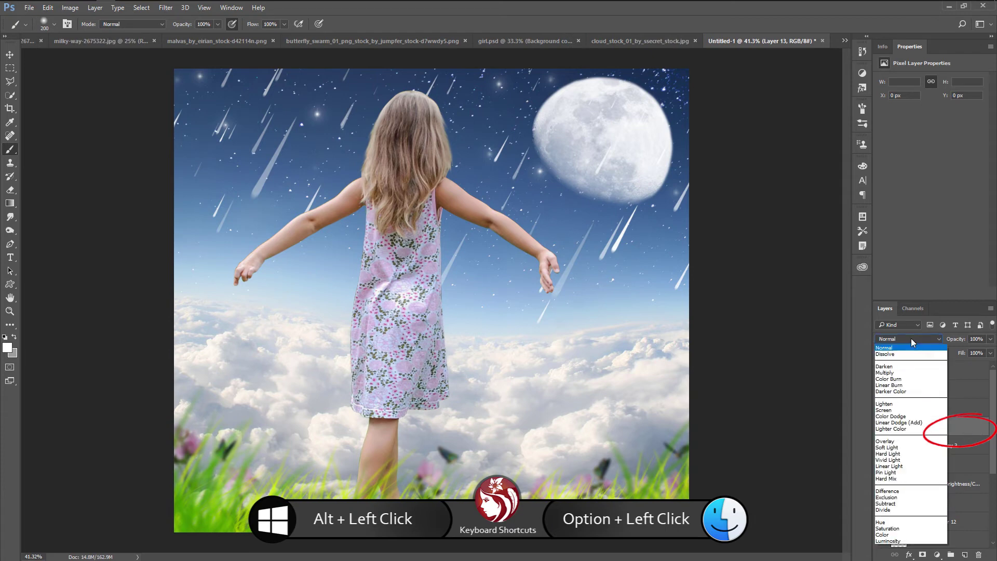
click(902, 444)
click(47, 8)
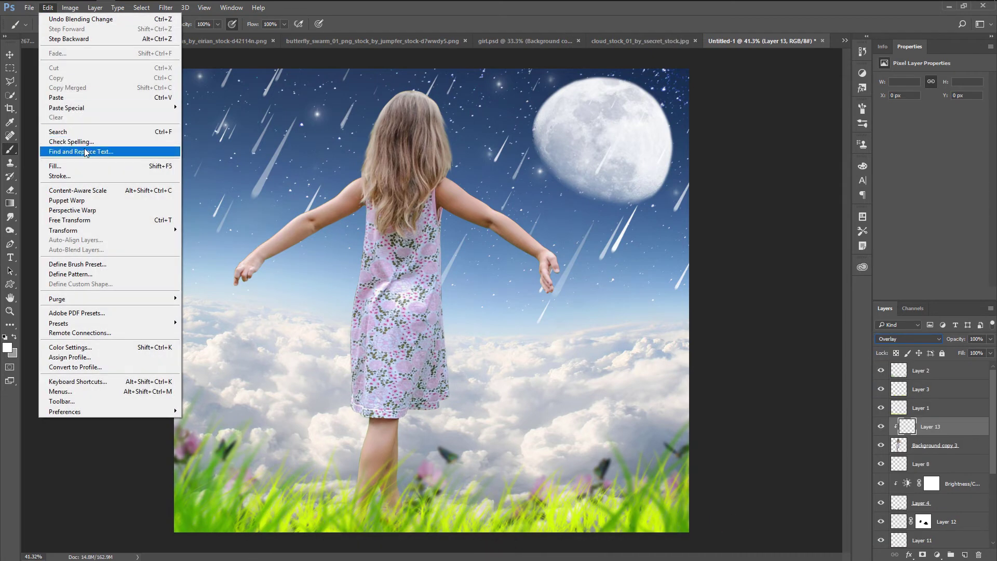
click(83, 166)
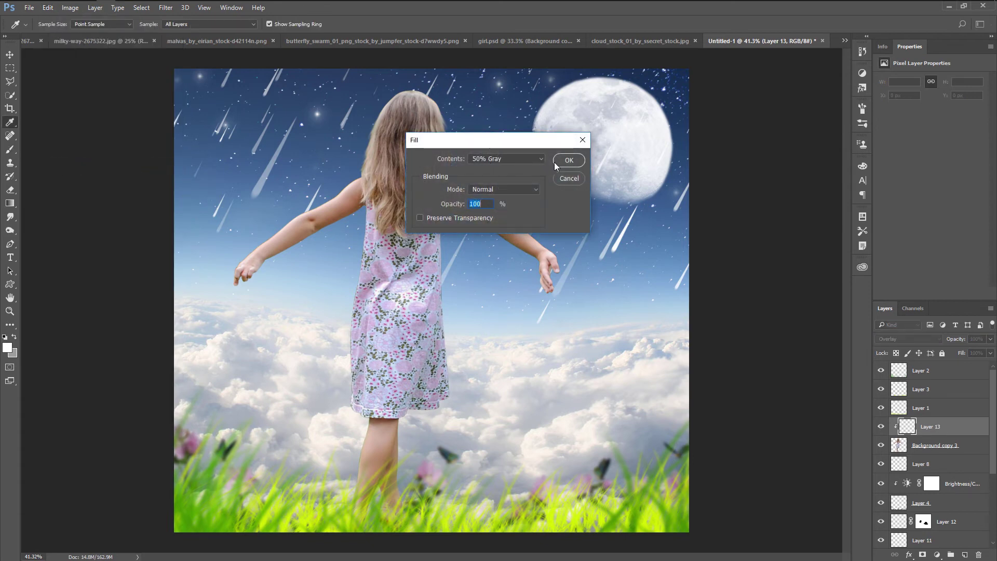
click(562, 161)
- Dodge the girl's right hand and the right edge of her dress
key(b)
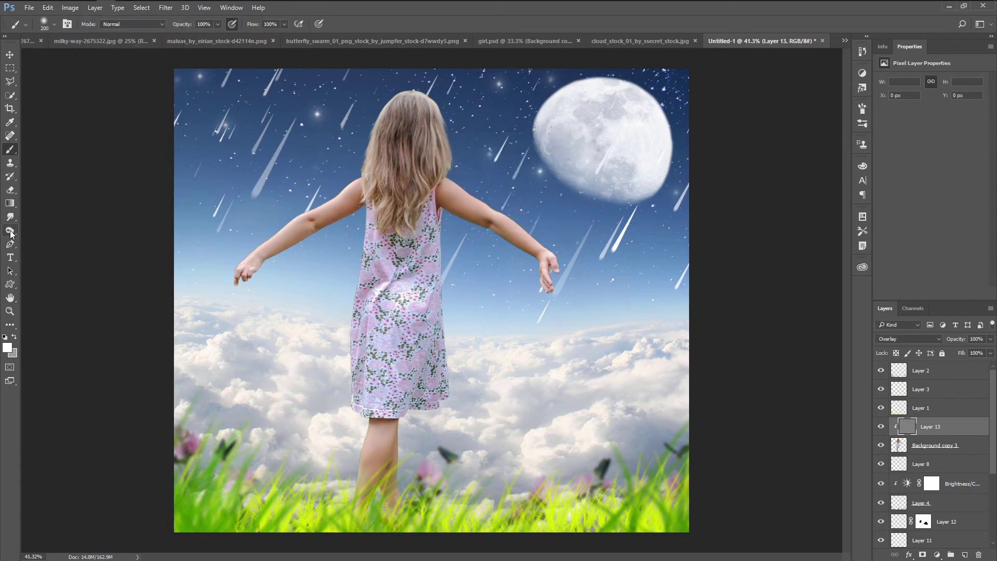
click(11, 234)
click(48, 232)
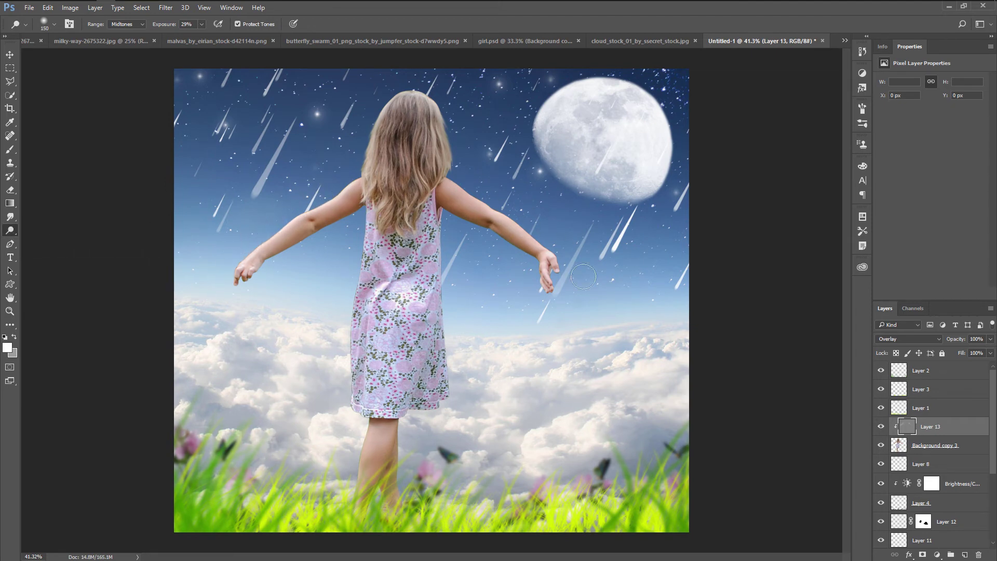
mouse_move(586, 272)
mouse_down()
mouse_move(563, 252)
mouse_move(273, 272)
mouse_up()
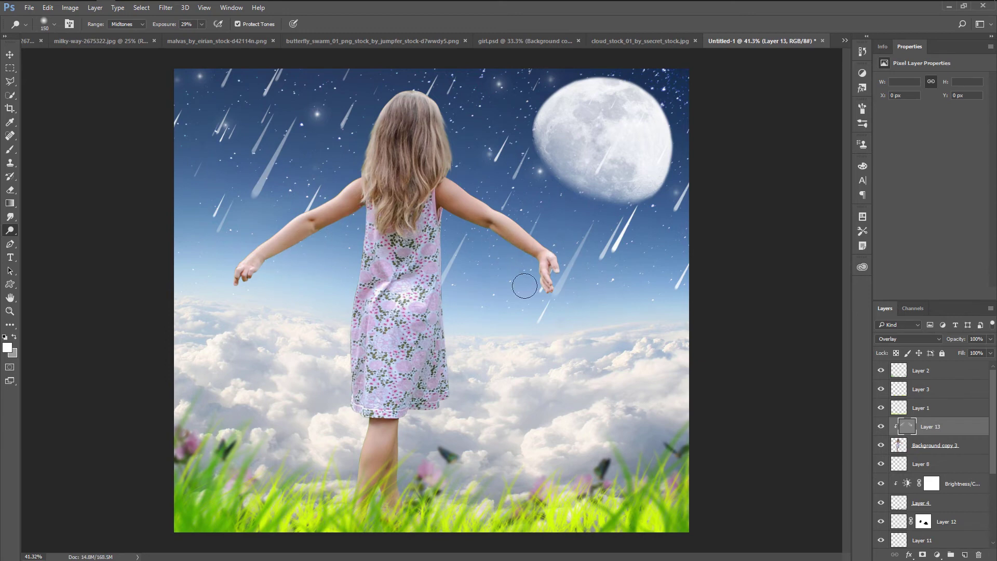
mouse_move(450, 215)
mouse_down()
mouse_move(456, 375)
mouse_move(400, 445)
mouse_move(404, 473)
mouse_move(353, 469)
mouse_move(338, 417)
mouse_move(345, 274)
mouse_move(360, 226)
mouse_move(338, 318)
mouse_move(459, 400)
mouse_move(535, 424)
mouse_up()
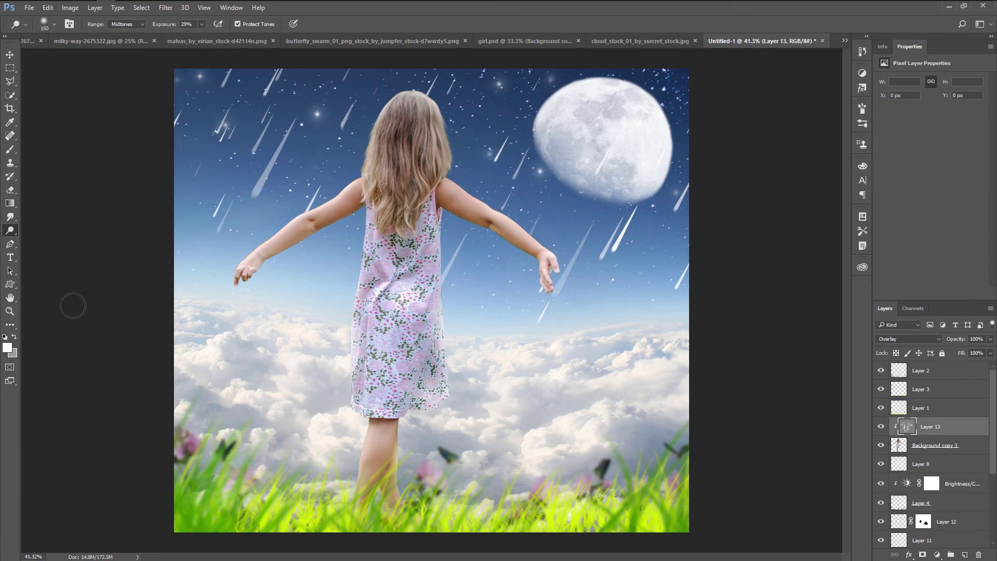
- Burn shadows in the hair and dress, then enlarge the brush to 200
right_click(10, 230)
click(52, 241)
mouse_move(405, 119)
mouse_down()
mouse_move(397, 205)
mouse_move(423, 410)
mouse_up()
key(bracketright)
key(bracketright)
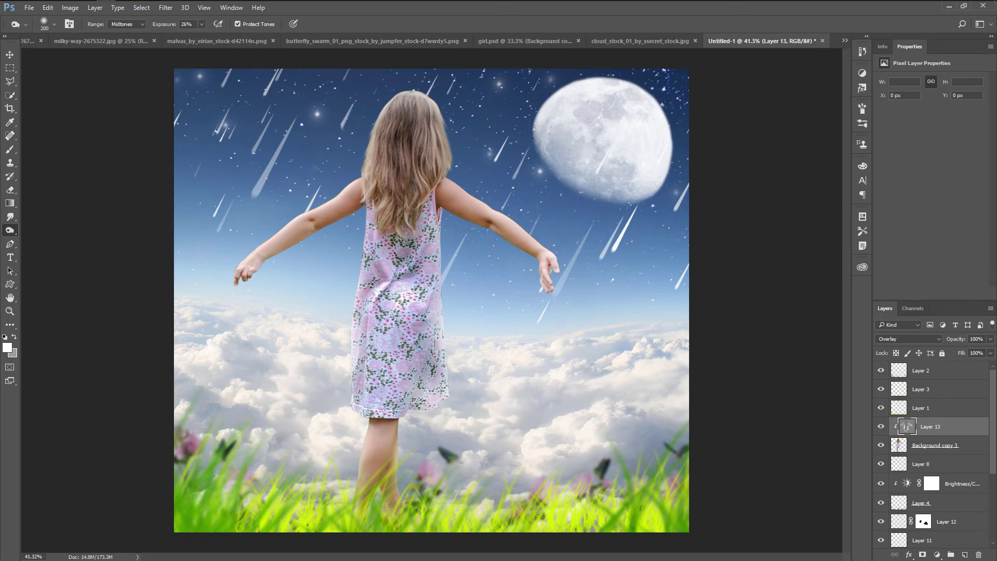
- Lower Layer 13 to 77% opacity and add a clipped Brightness/Contrast adjustment
click(990, 339)
drag(990, 351, 978, 351)
click(881, 426)
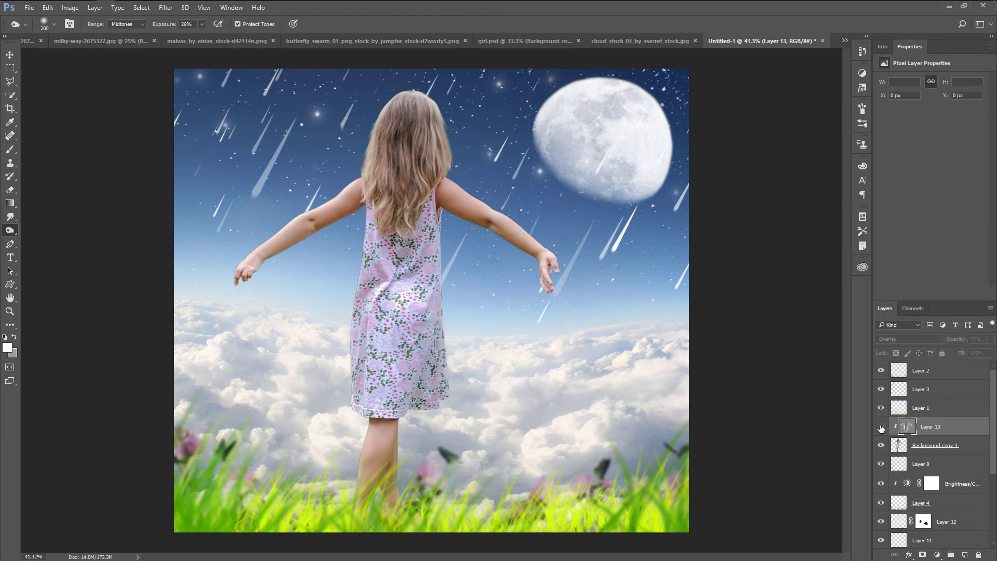
click(940, 554)
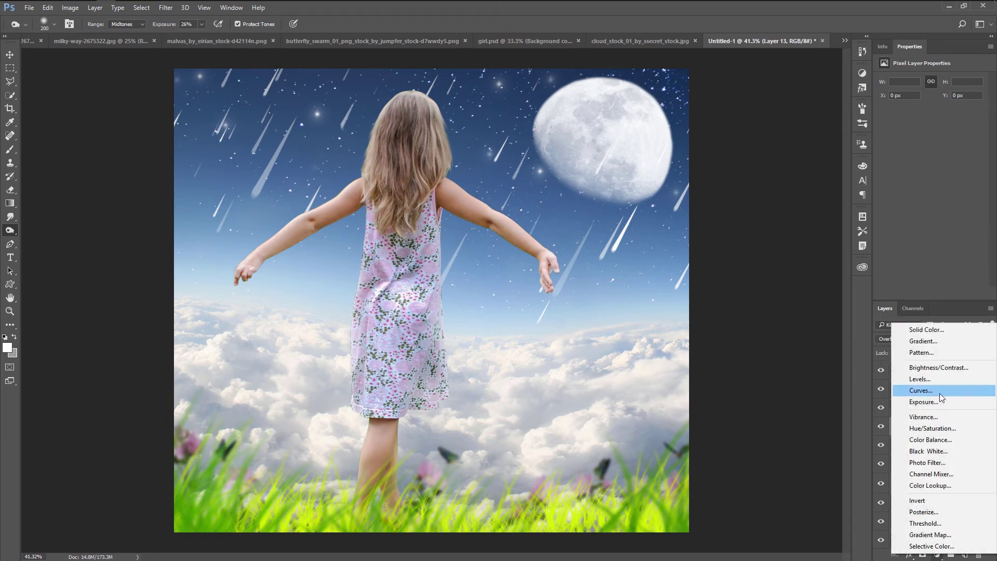
click(938, 368)
drag(930, 105, 928, 104)
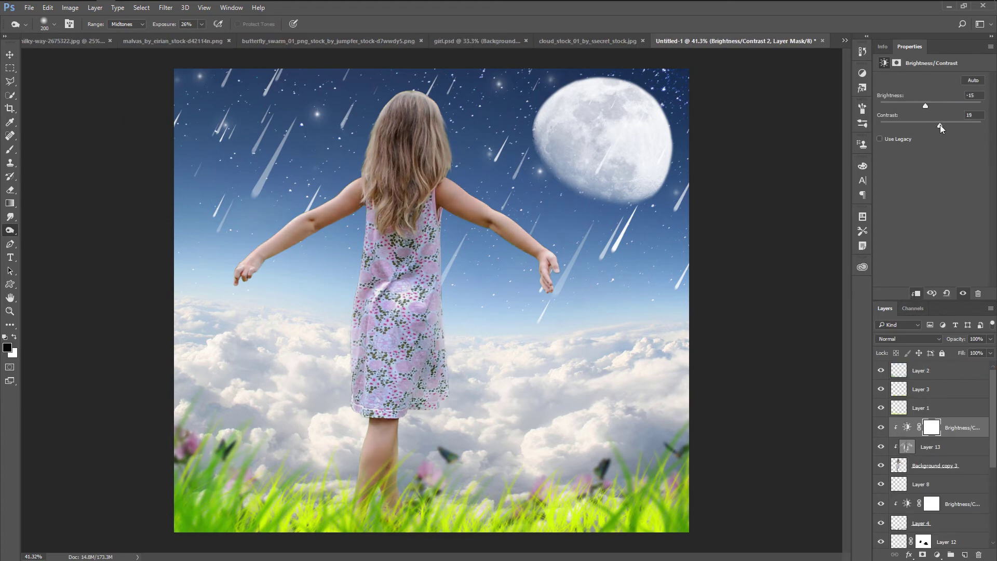
drag(928, 104, 931, 104)
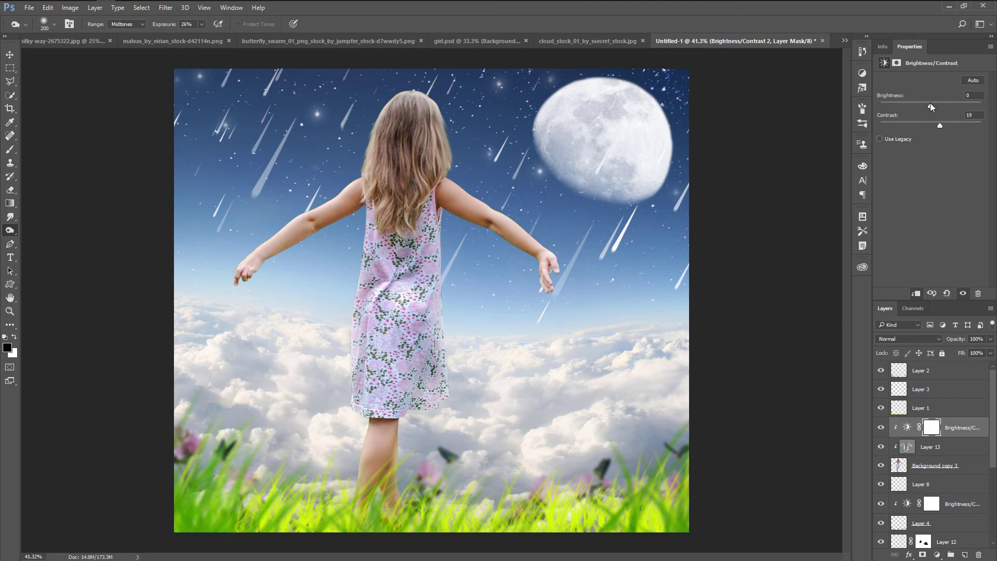
- Paint the arms out of the Brightness/Contrast mask and set Brightness to -36
click(934, 434)
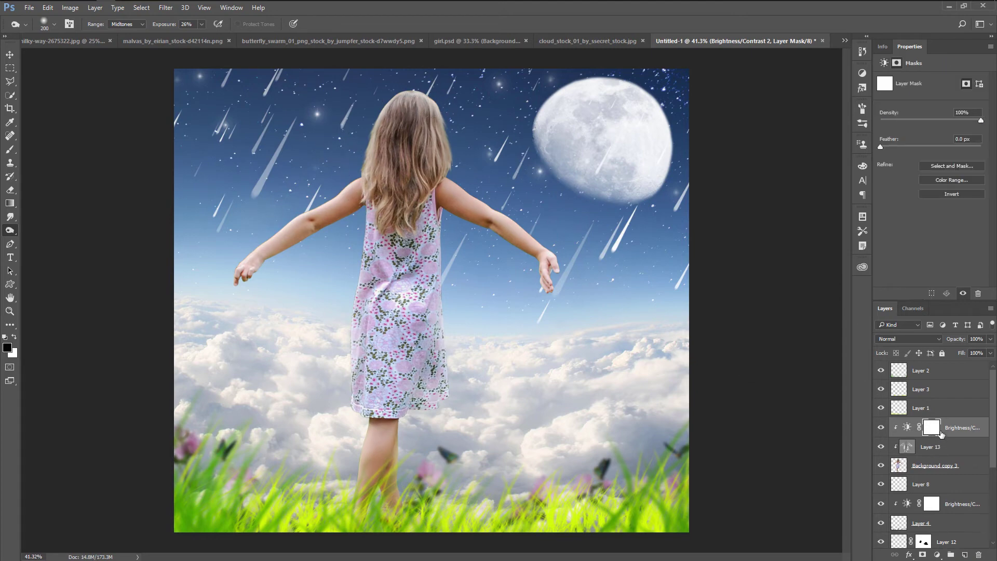
key(b)
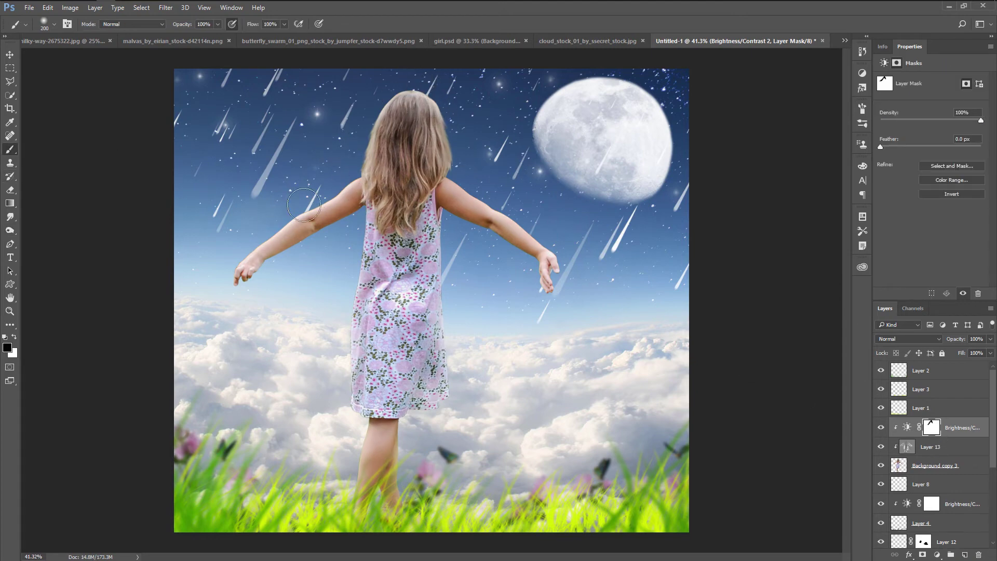
drag(304, 205, 514, 275)
click(907, 427)
drag(930, 104, 917, 103)
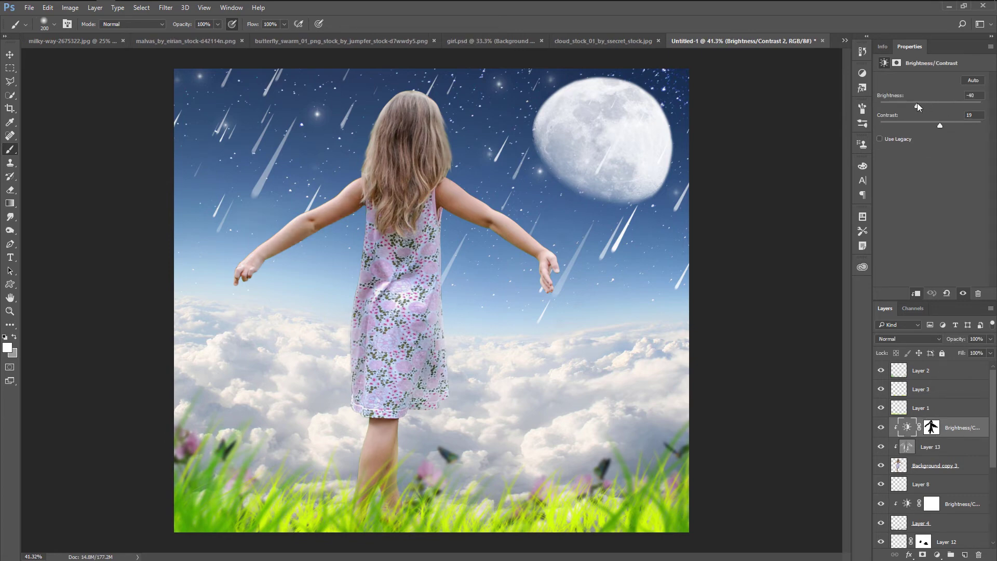
click(932, 428)
key(x)
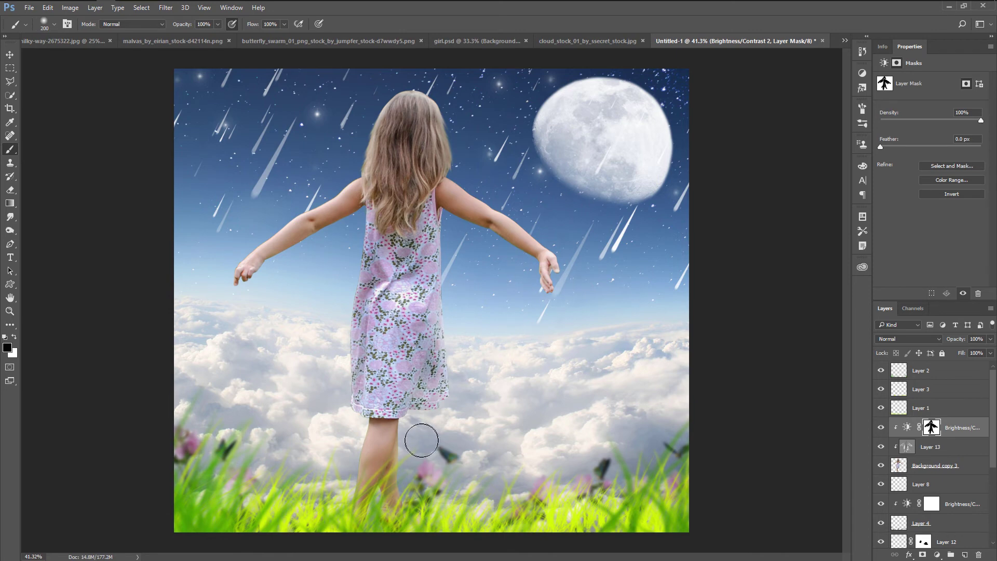
click(881, 428)
click(881, 428)
- Add a clipped Levels adjustment with white point 232 and gamma 0.88
click(938, 555)
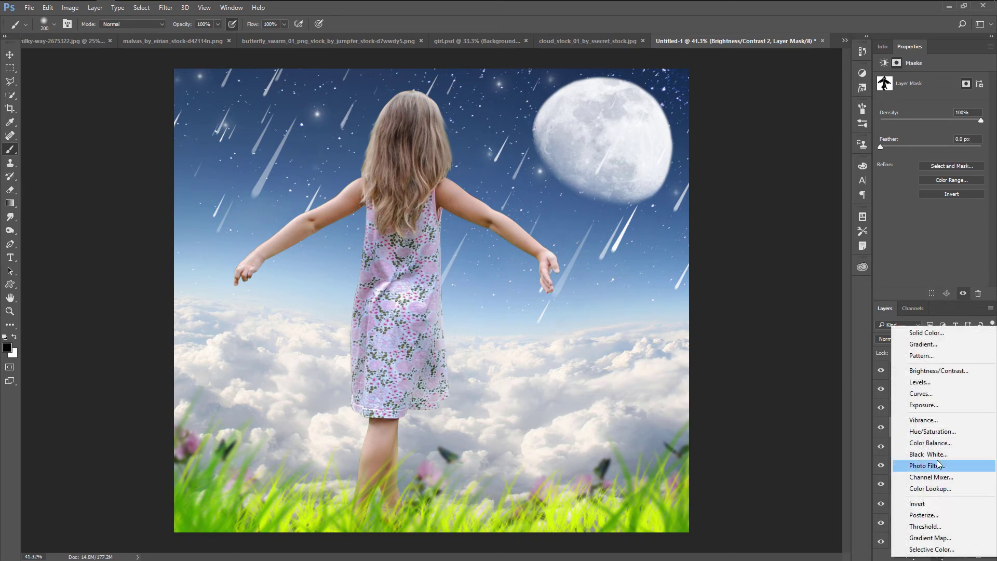
click(931, 387)
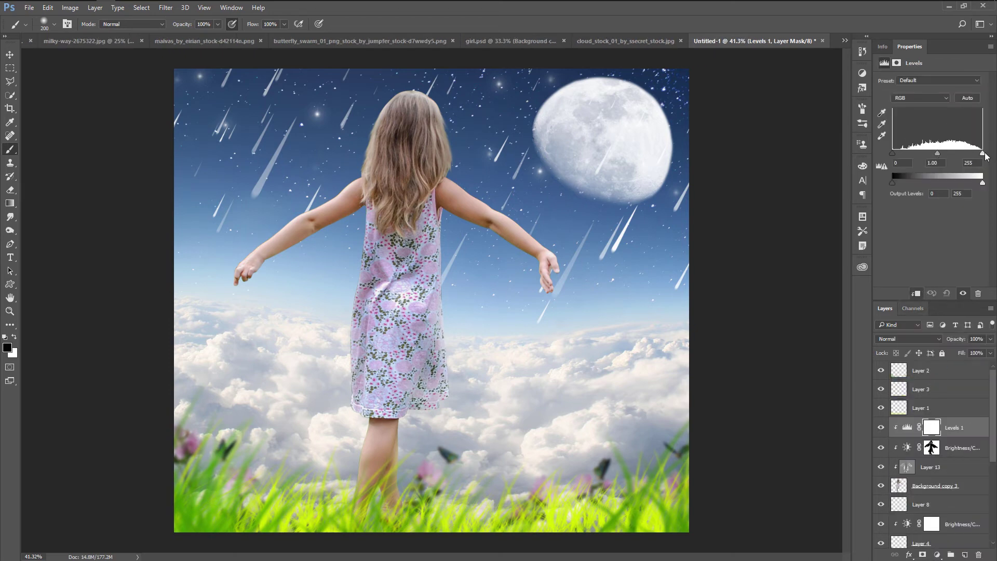
drag(982, 154, 977, 154)
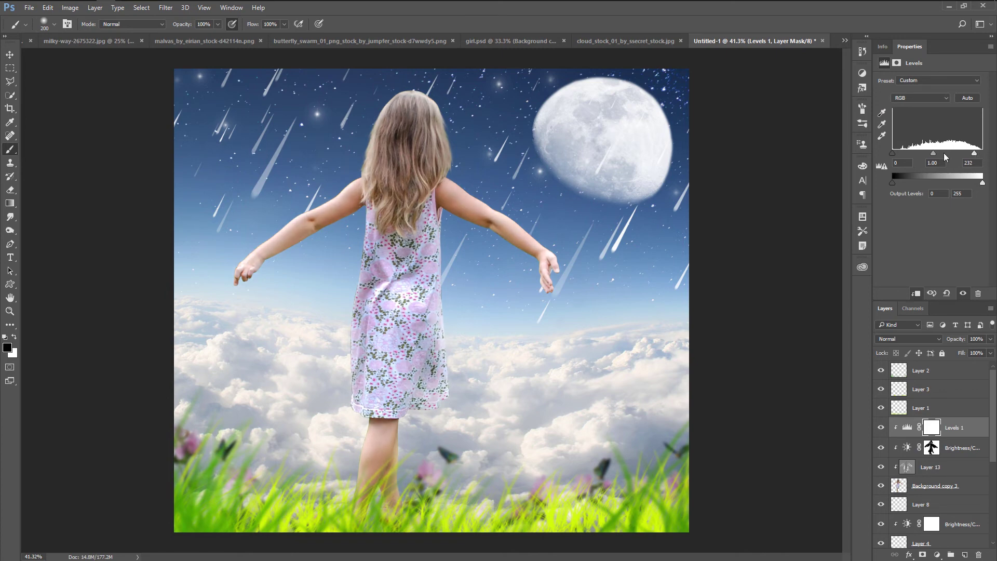
drag(934, 153, 937, 152)
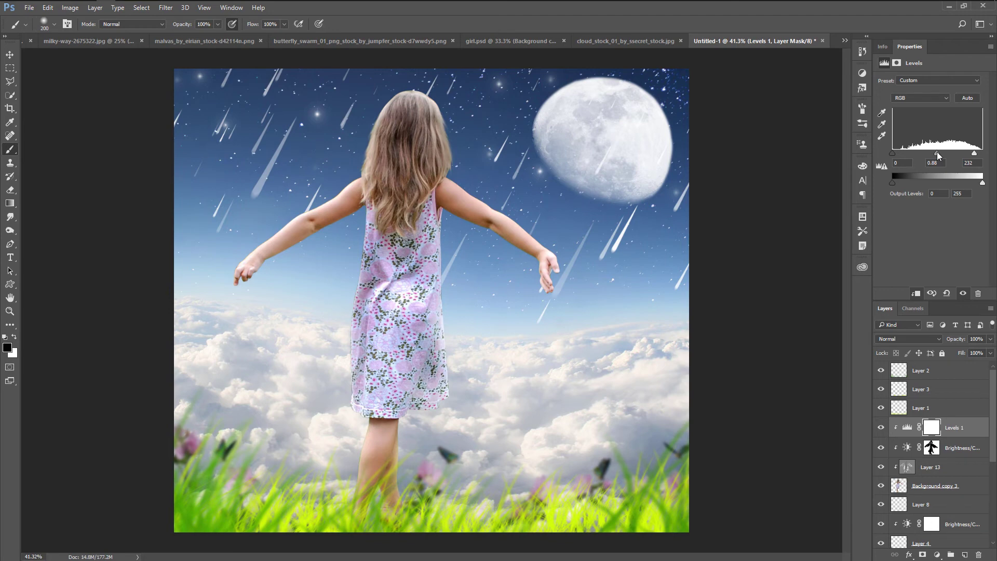
click(881, 428)
- Lower Levels 1 to 57% opacity and paint part of its mask out
click(991, 339)
drag(991, 352, 973, 354)
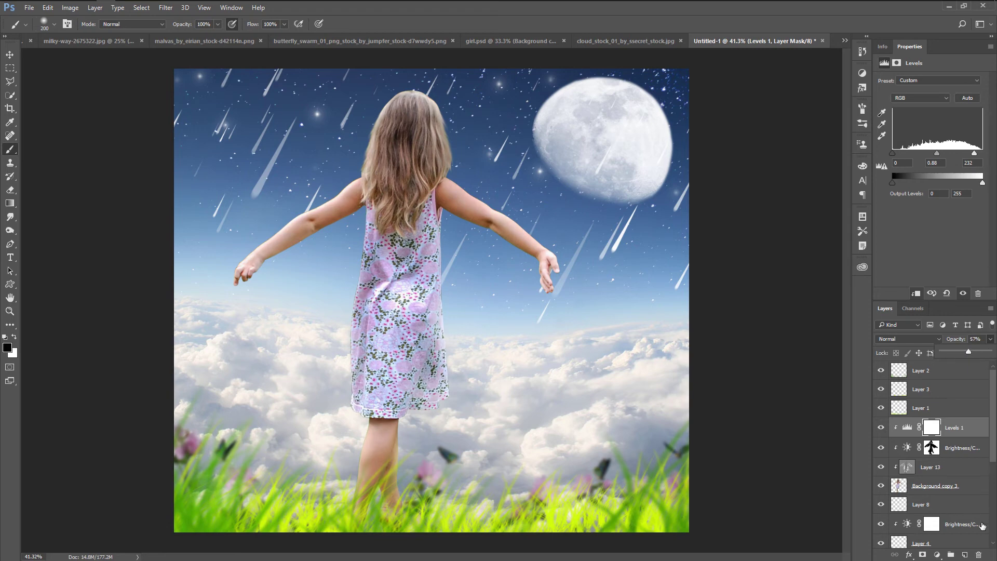
click(931, 427)
drag(546, 295, 574, 268)
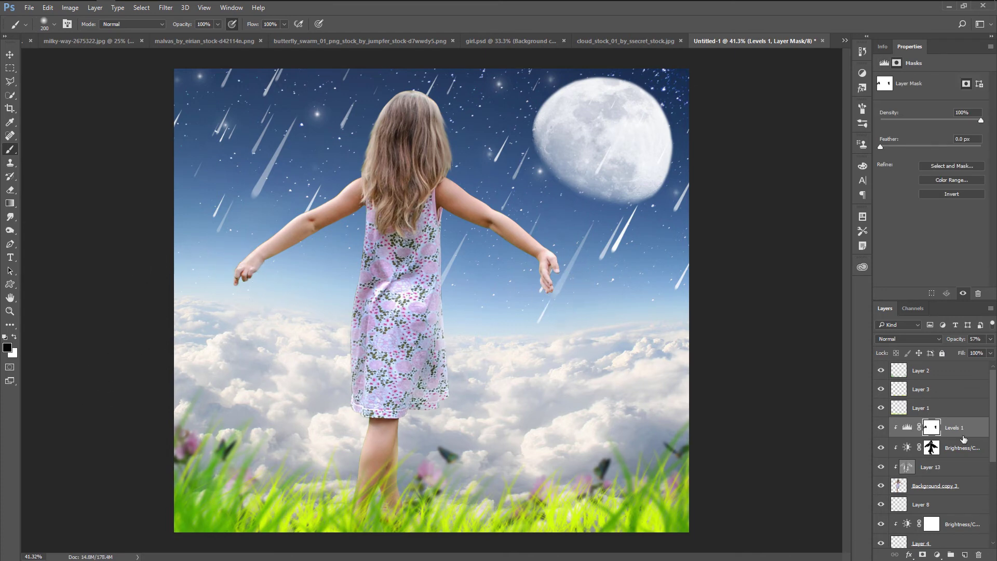
- Select the top layer and stamp all visible layers into Layer 14 with Ctrl+Alt+Shift+E
click(908, 467)
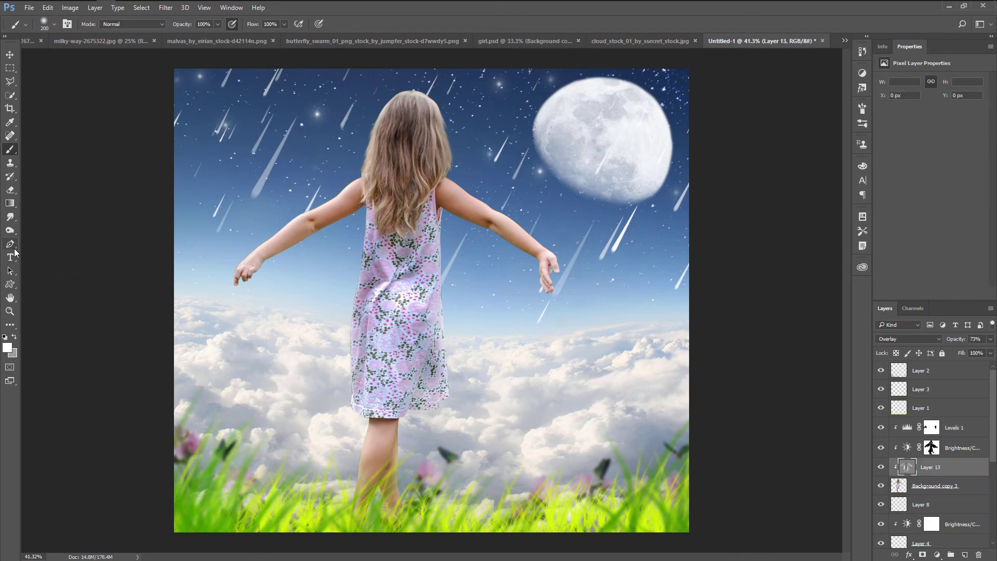
right_click(8, 233)
click(42, 230)
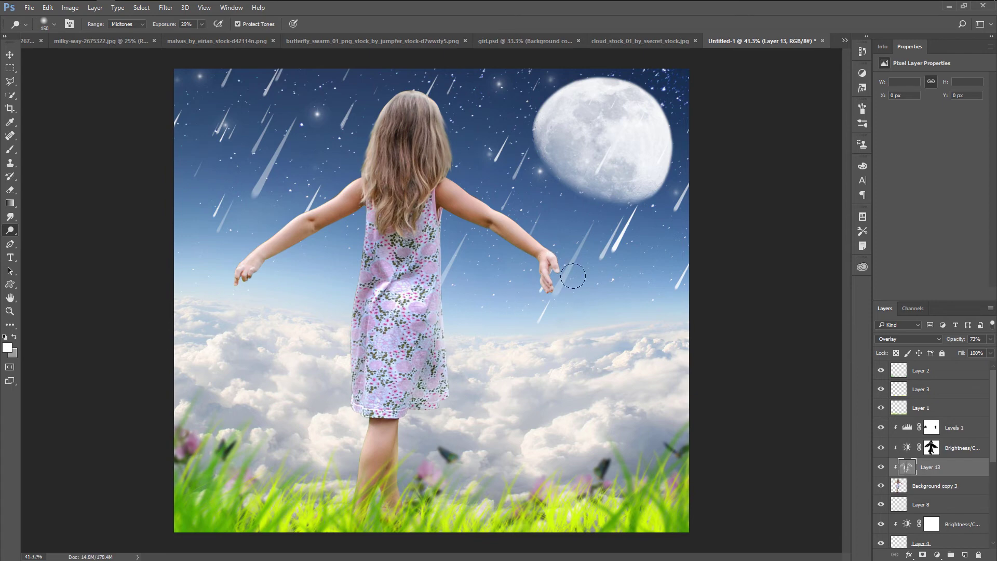
click(9, 54)
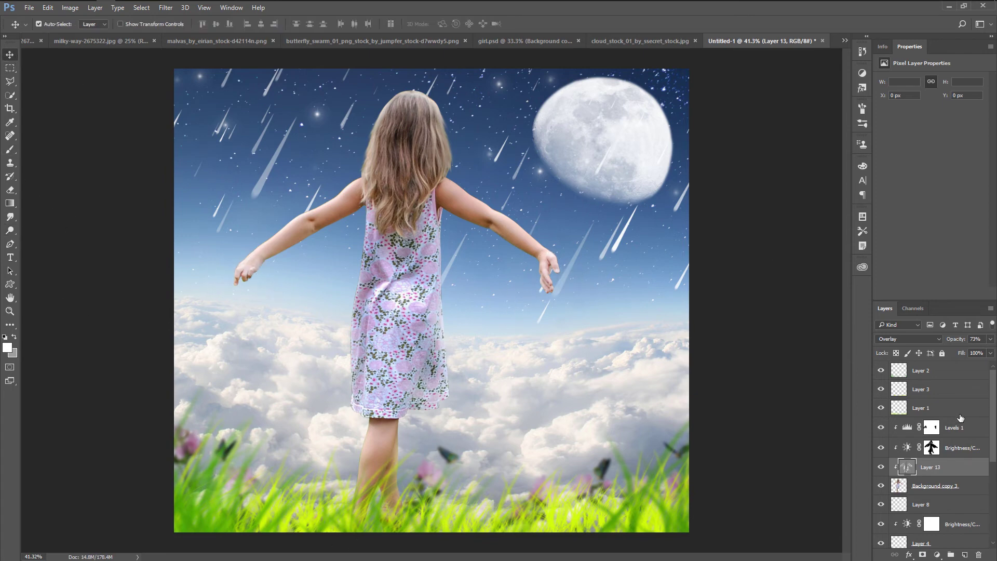
click(953, 372)
key(ctrl+shift+alt+e)
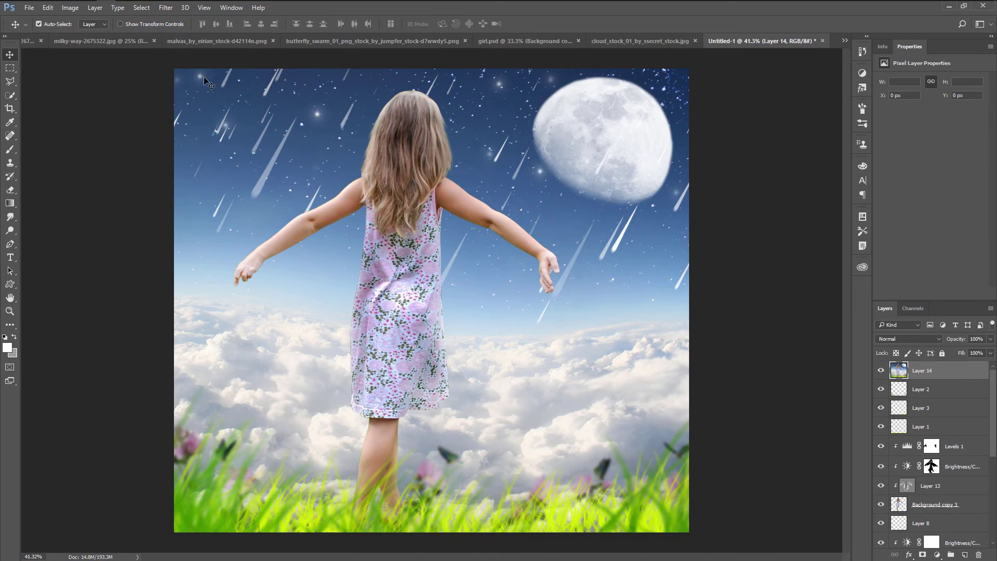
- Open Color Efex Pro 4 on the merged layer and apply Cross Processing method T01
click(165, 8)
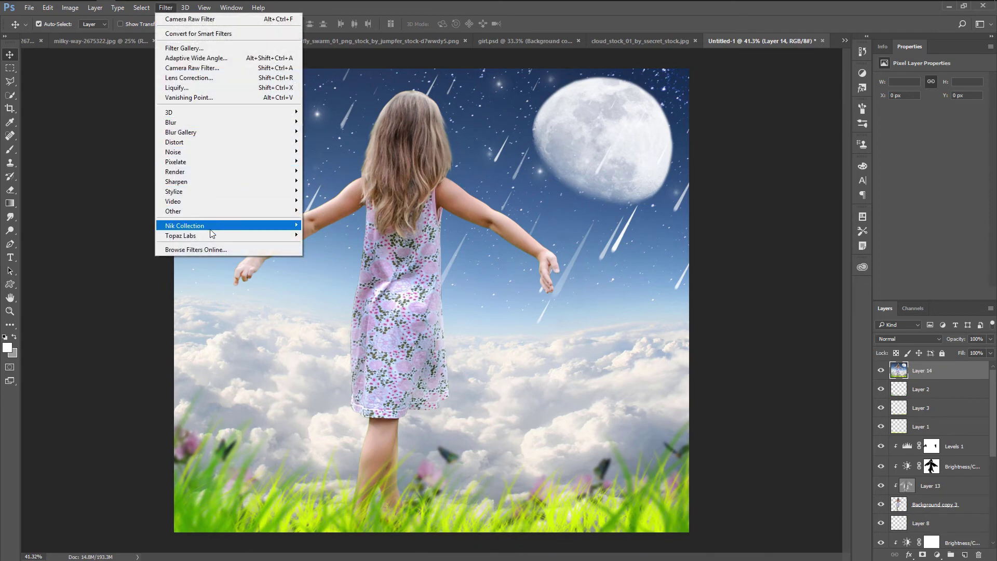
mouse_move(185, 225)
click(363, 234)
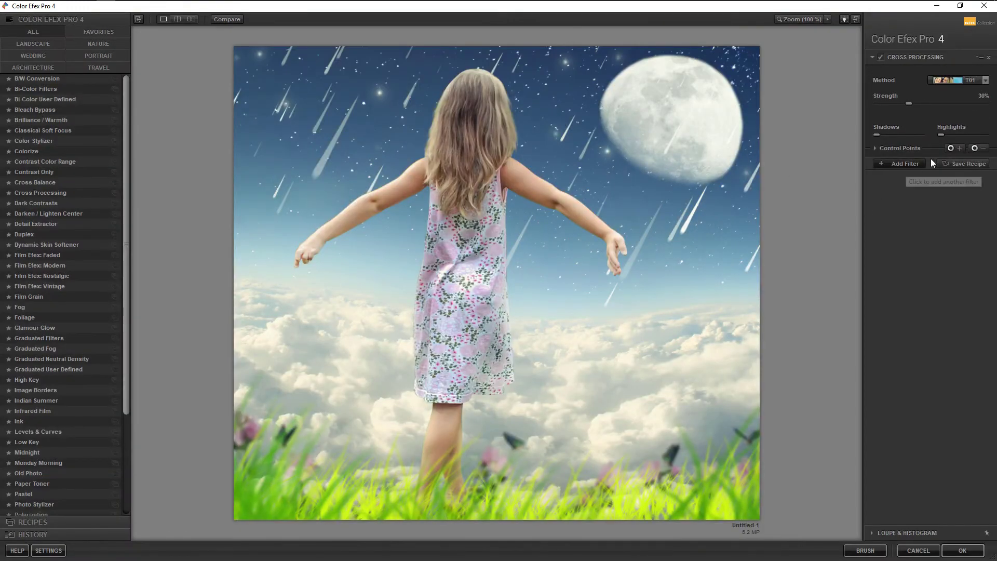
click(986, 80)
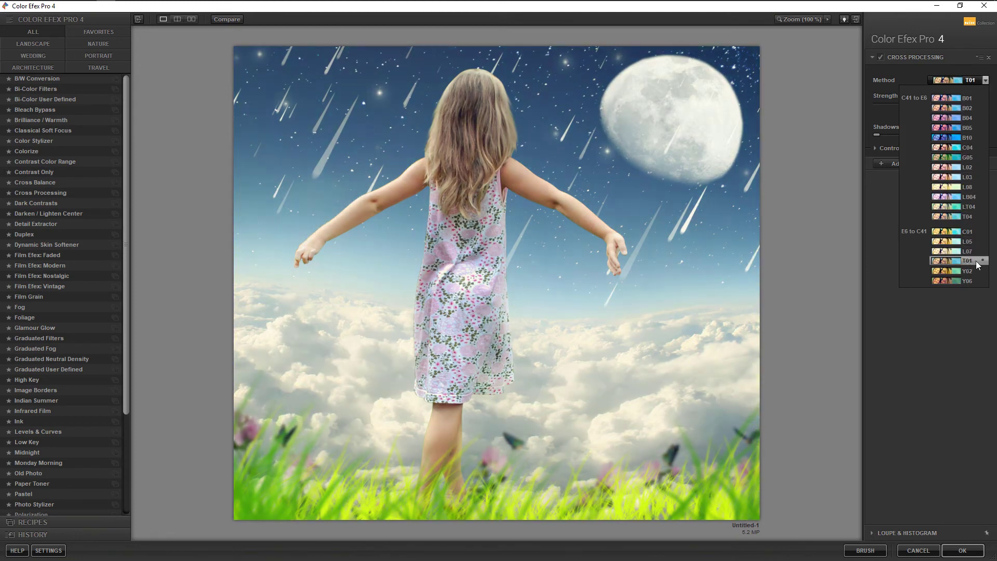
click(969, 260)
- Add Brilliance/Warmth at 17% warmth and Detail Extractor at 12%
click(911, 167)
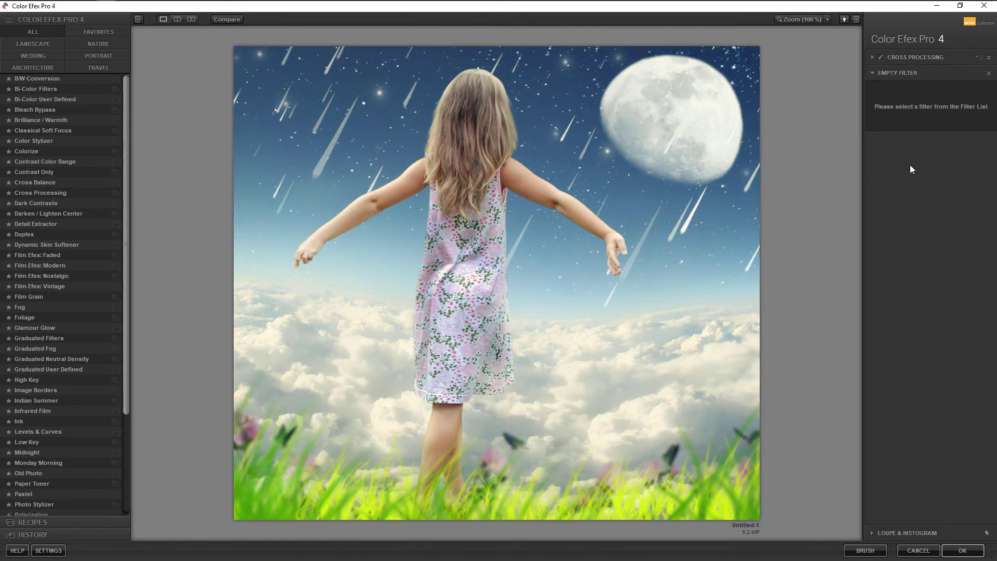
click(57, 120)
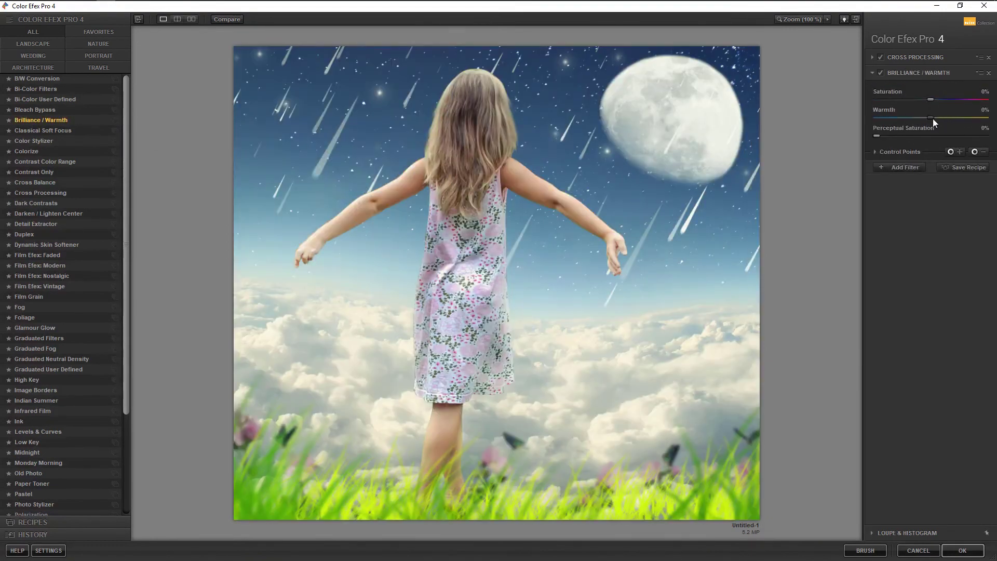
drag(933, 119, 943, 120)
click(905, 166)
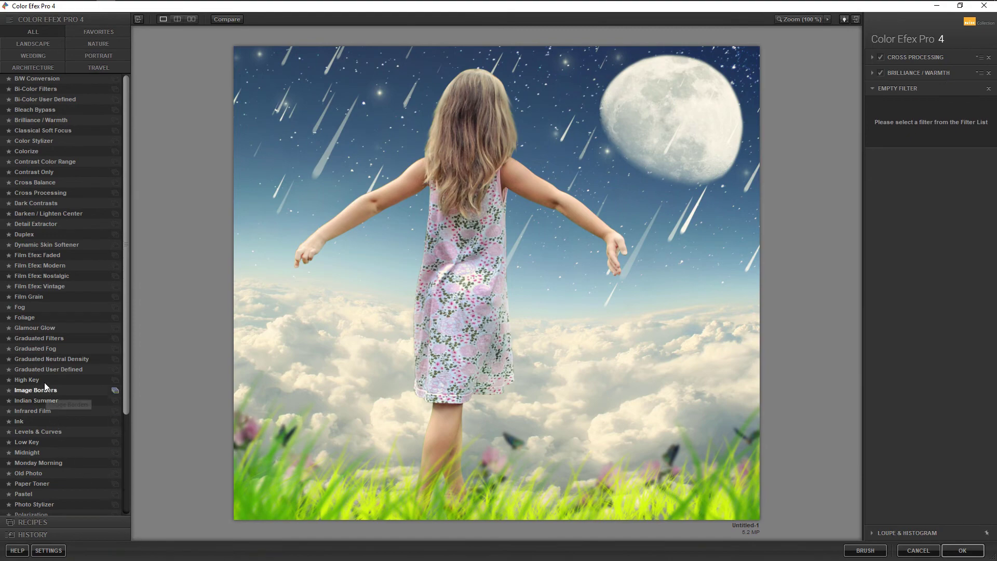
click(32, 225)
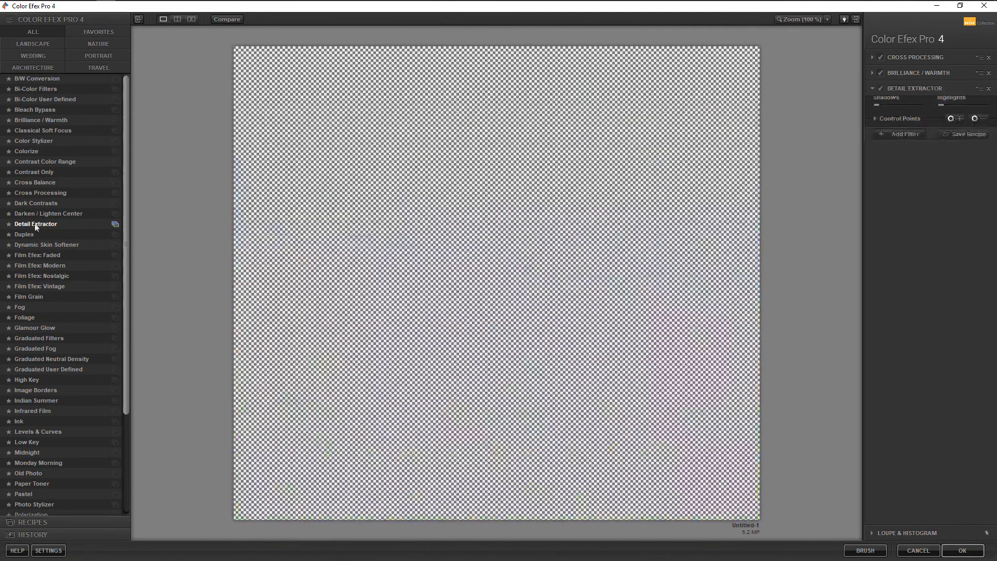
drag(906, 115, 889, 114)
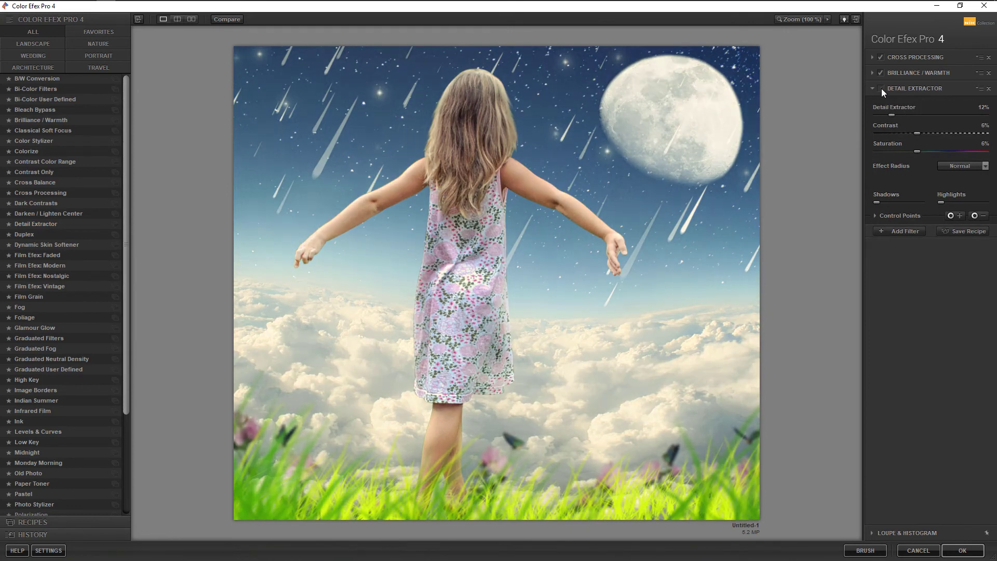
- Add a Dynamic Skin Softener filter, nudge Color Reach, then disable it
click(904, 232)
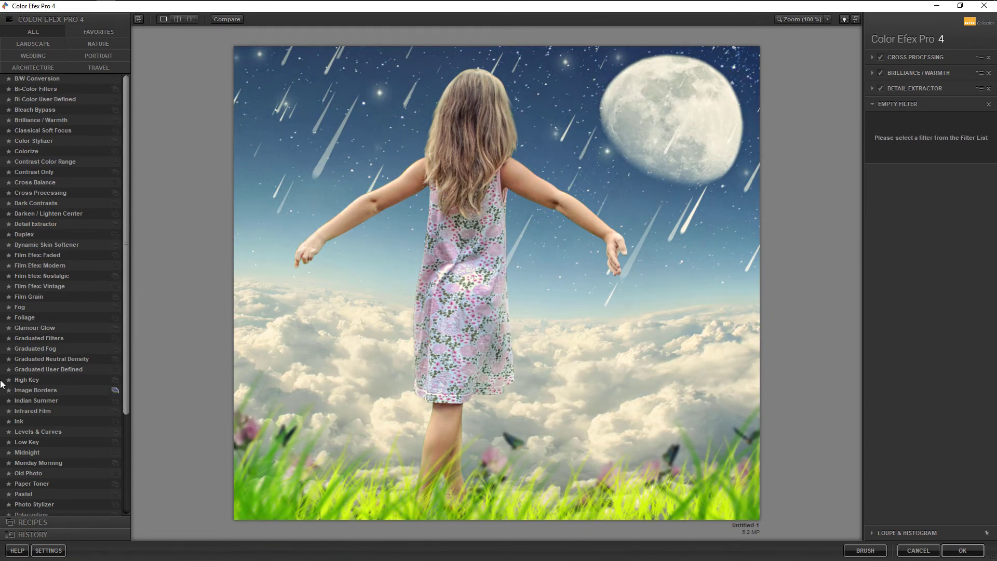
click(49, 245)
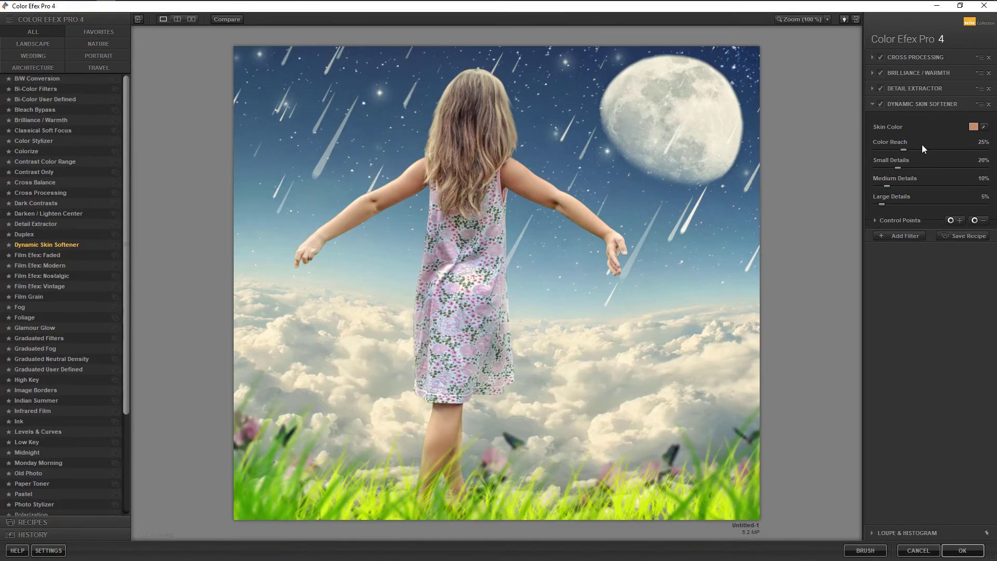
drag(903, 150, 914, 149)
click(880, 104)
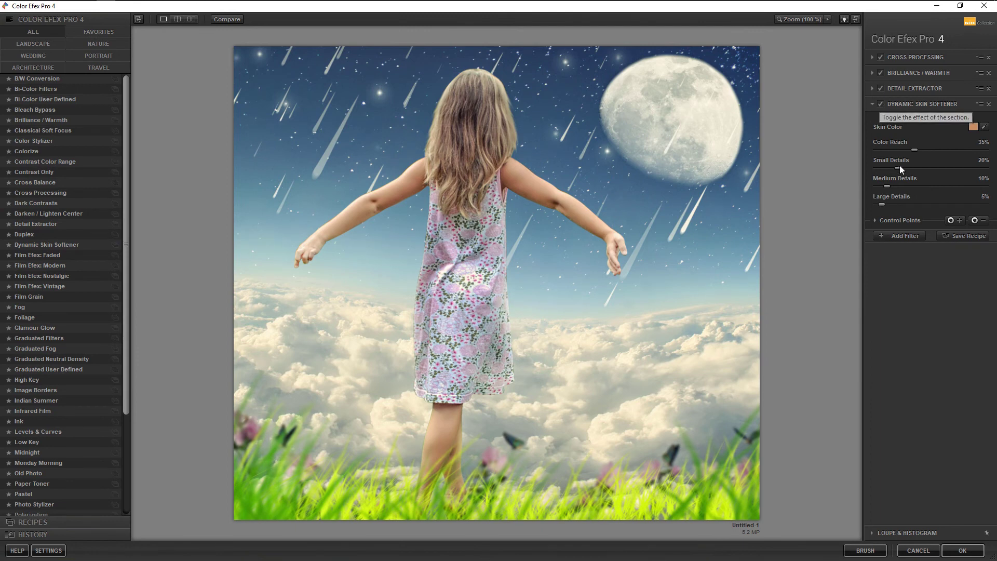
- Add Glamour Glow with Glow Warmth 100% and Saturation 6%, and apply the stack
click(903, 235)
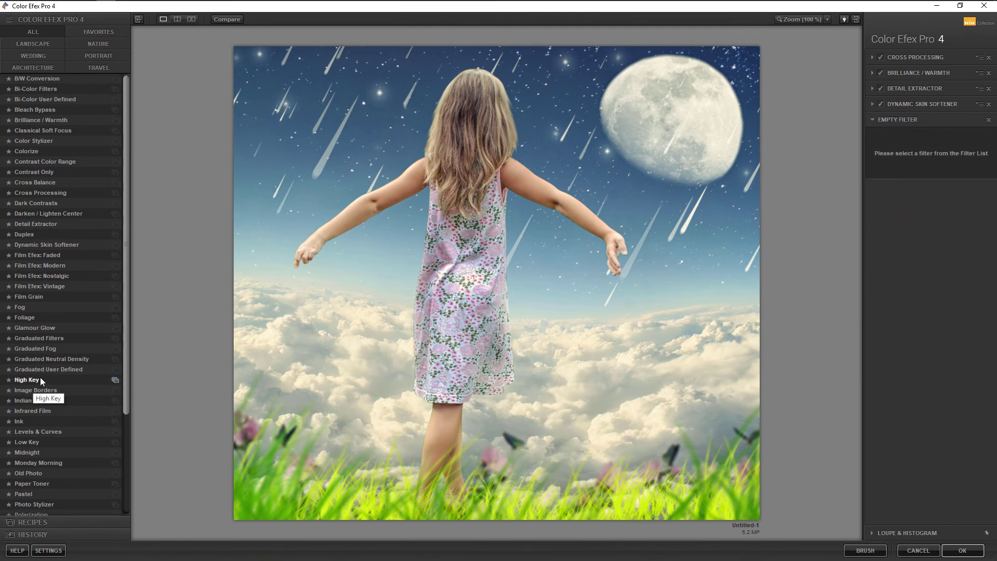
click(43, 327)
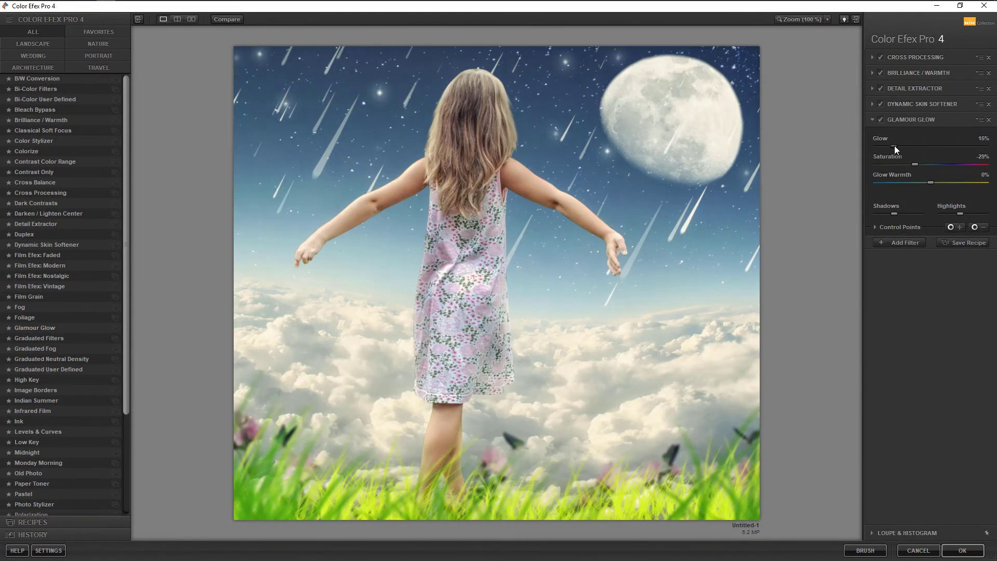
drag(931, 182, 996, 185)
drag(921, 168, 935, 164)
click(970, 547)
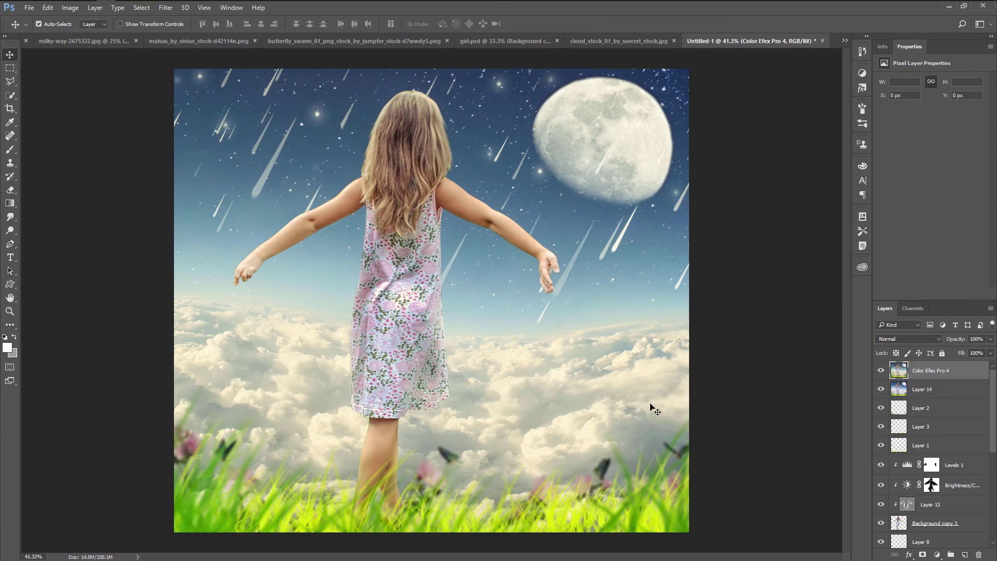
- On a new layer, paint soft white brush dabs over the moon
click(964, 553)
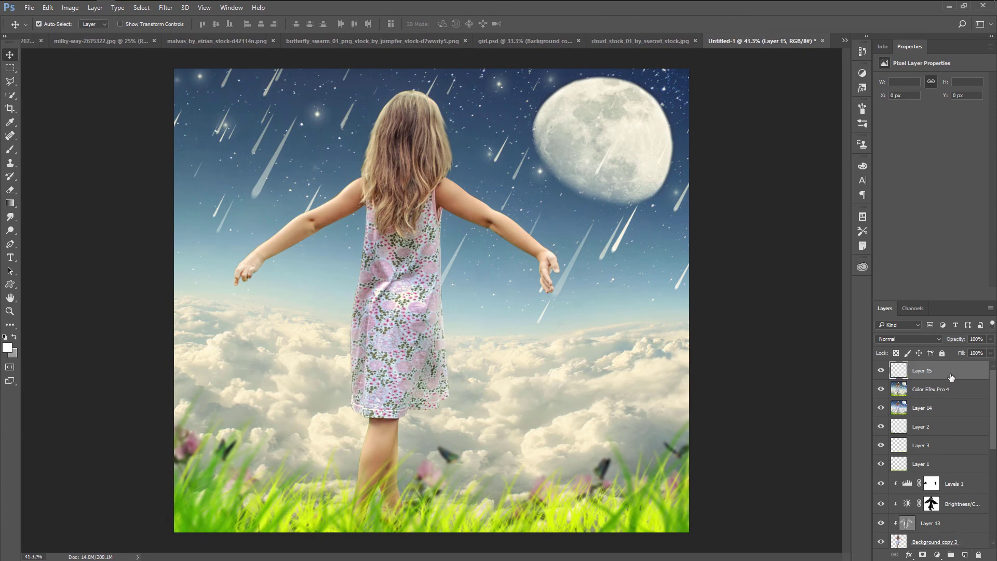
click(10, 149)
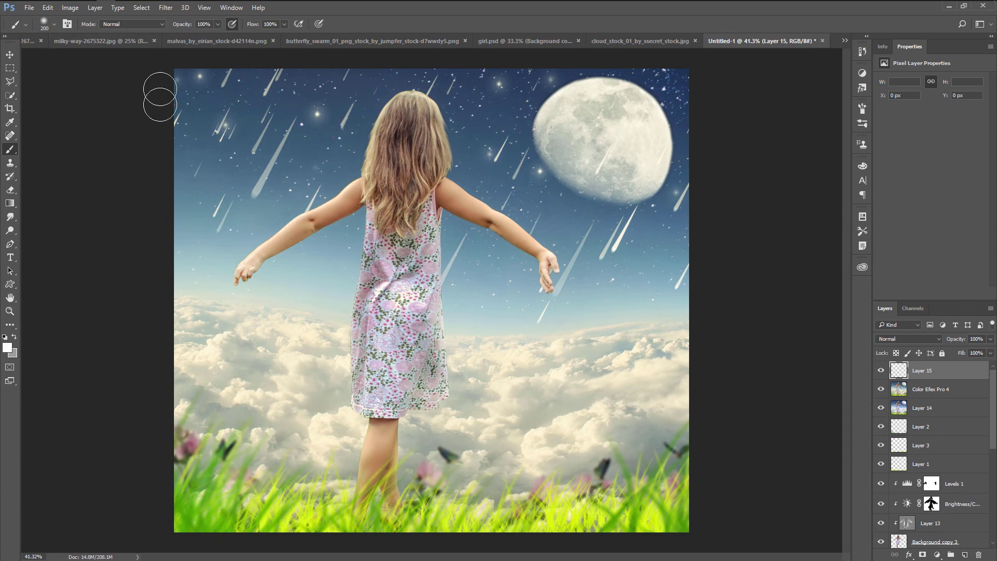
click(218, 24)
key(bracketright)
key(bracketright)
key(bracketright)
click(606, 141)
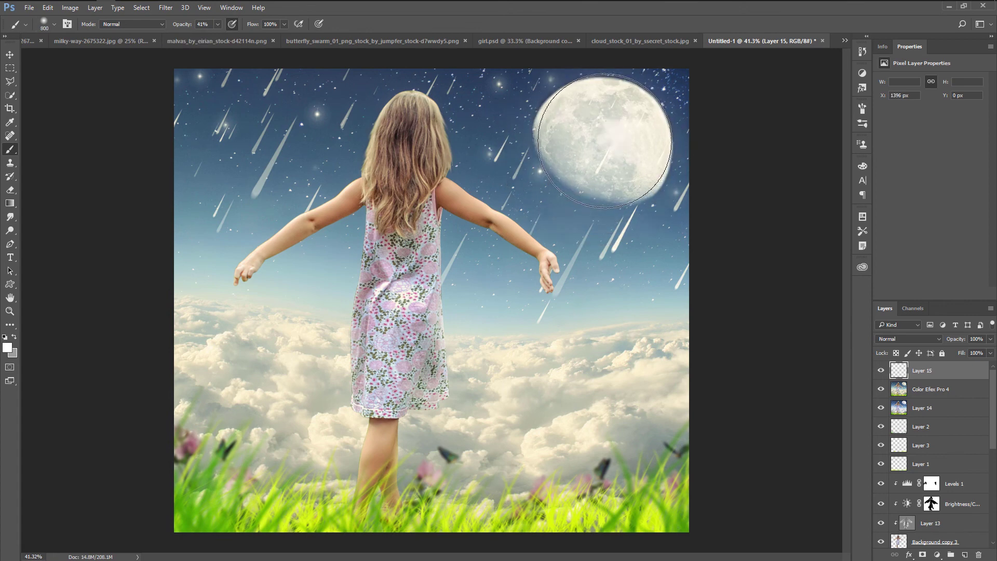
click(606, 141)
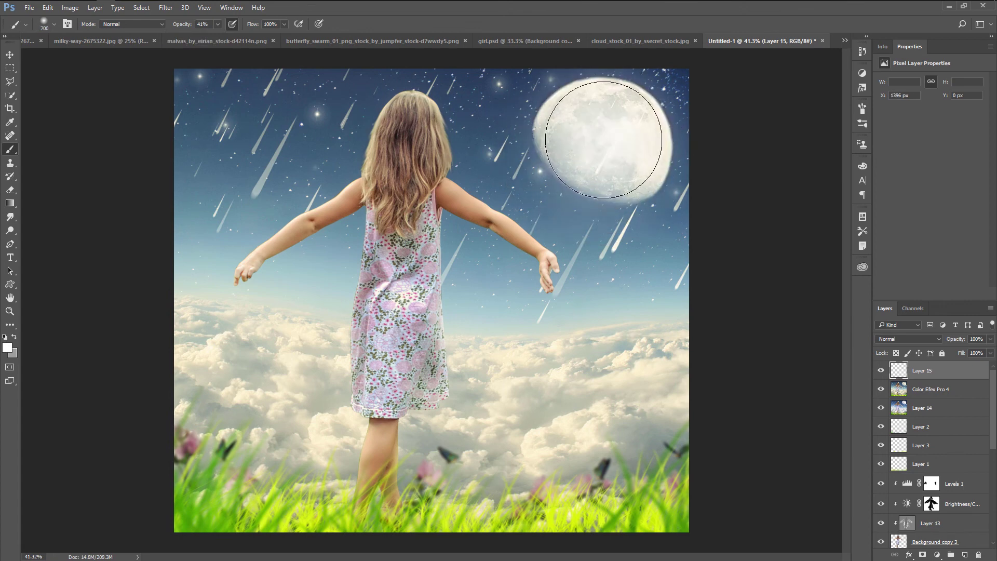
click(608, 145)
key(bracketleft)
- Set the glow layer to Soft Light, add more glow, and lower opacity to 79%
click(914, 339)
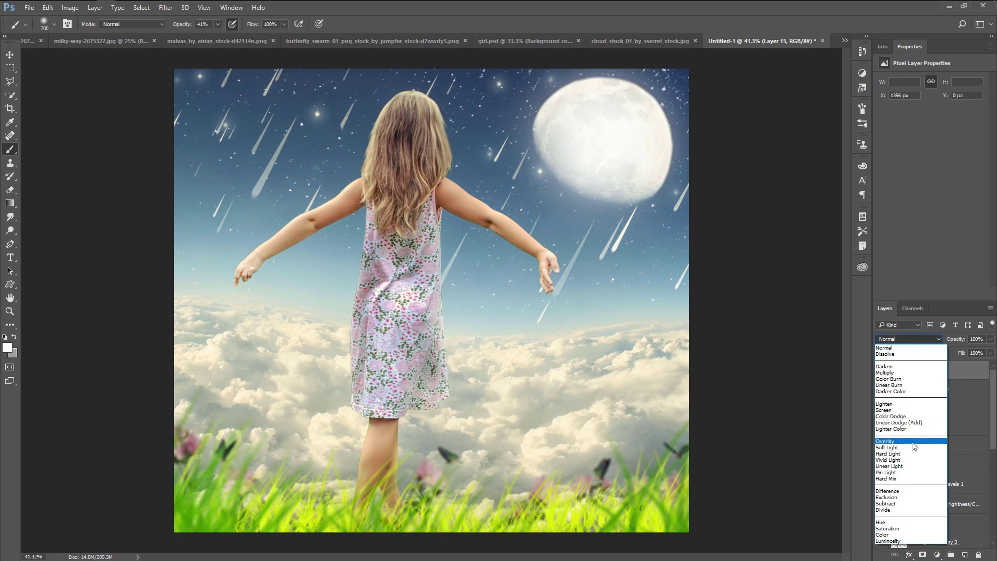
key(Escape)
key(shift+alt+f)
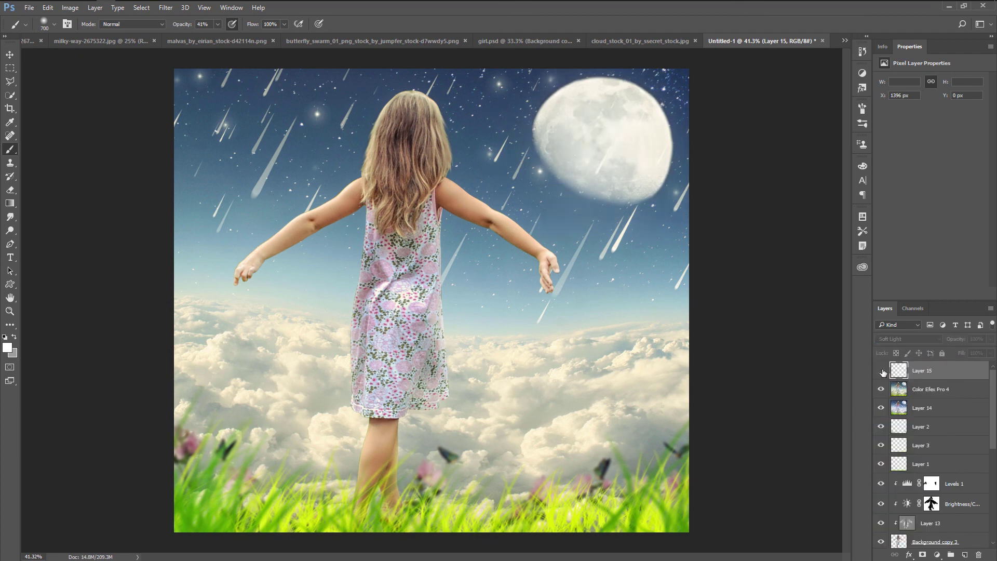
click(881, 370)
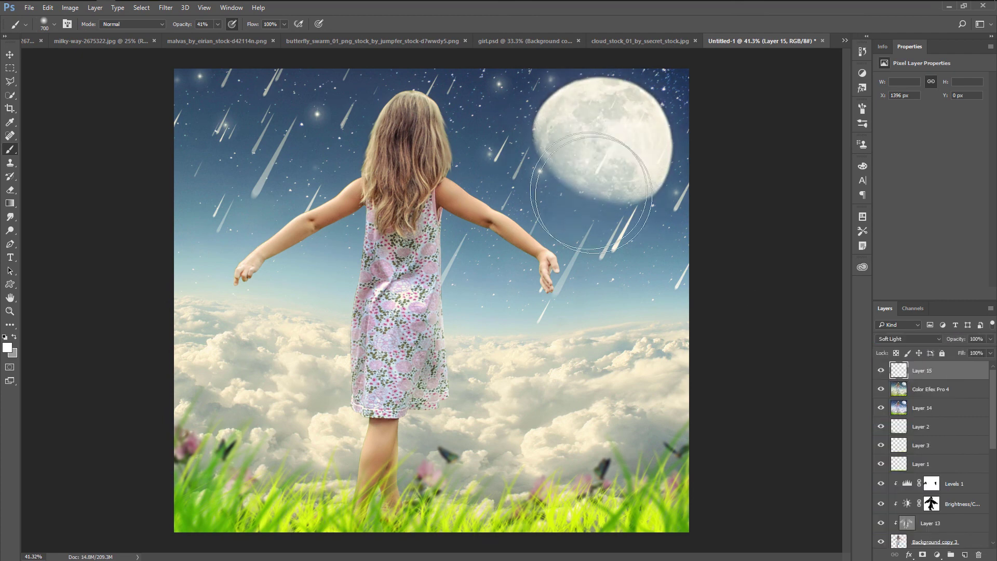
mouse_move(592, 141)
mouse_down()
mouse_move(622, 154)
mouse_move(571, 156)
mouse_up()
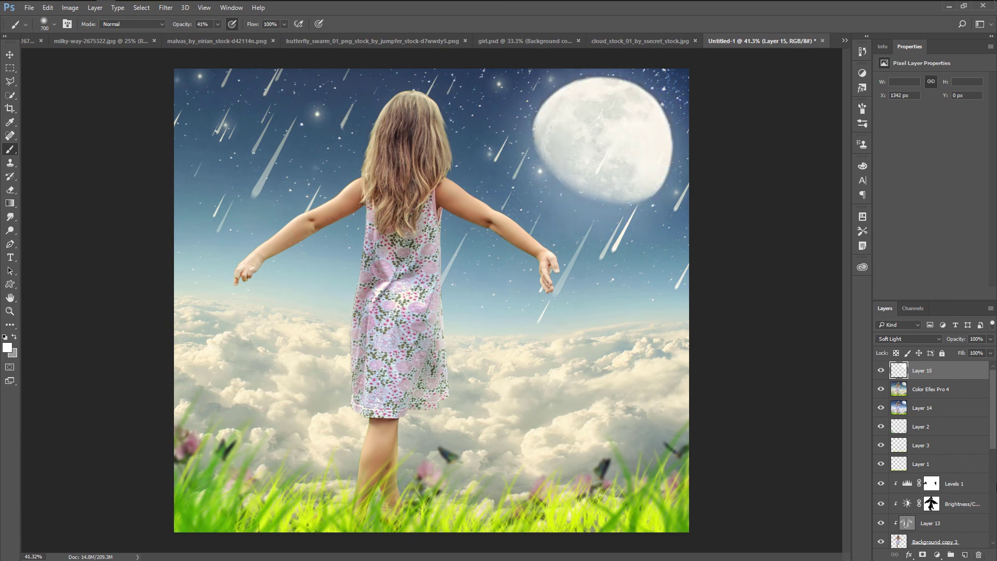
click(991, 341)
drag(990, 351, 981, 353)
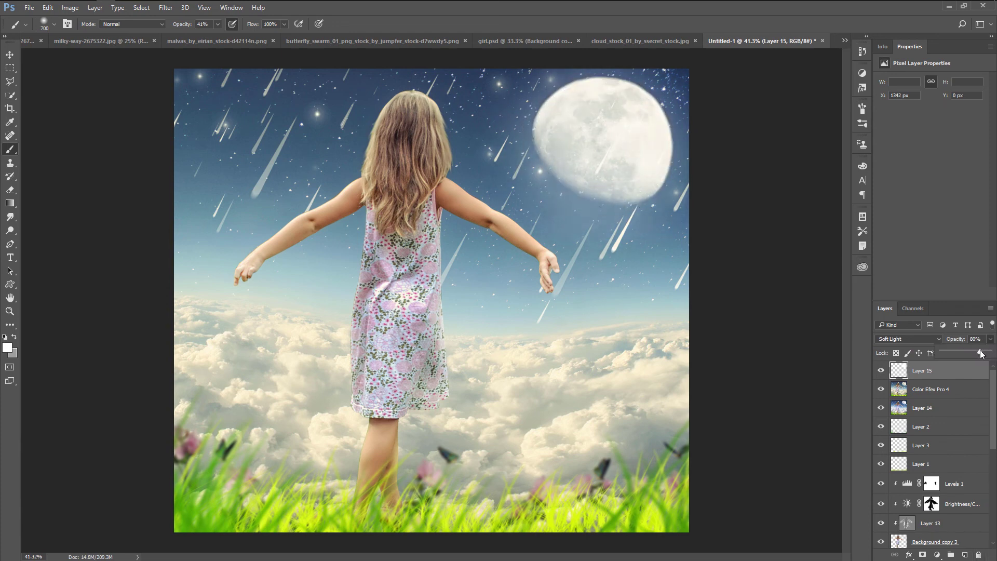
click(878, 372)
click(10, 56)
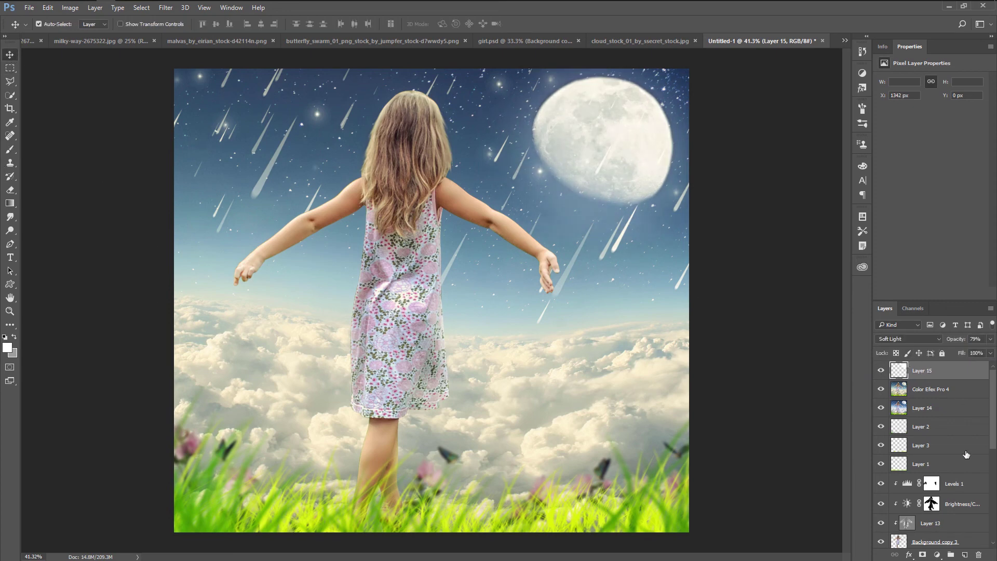
- Add a Color Lookup layer using filmstock_50.3dl and fade it to 20% opacity
click(938, 555)
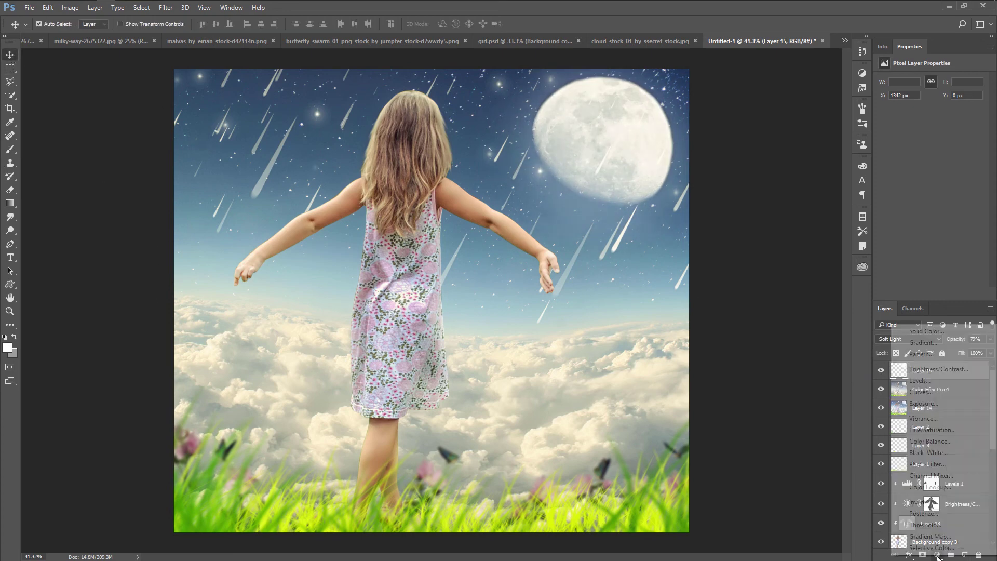
click(940, 489)
click(935, 80)
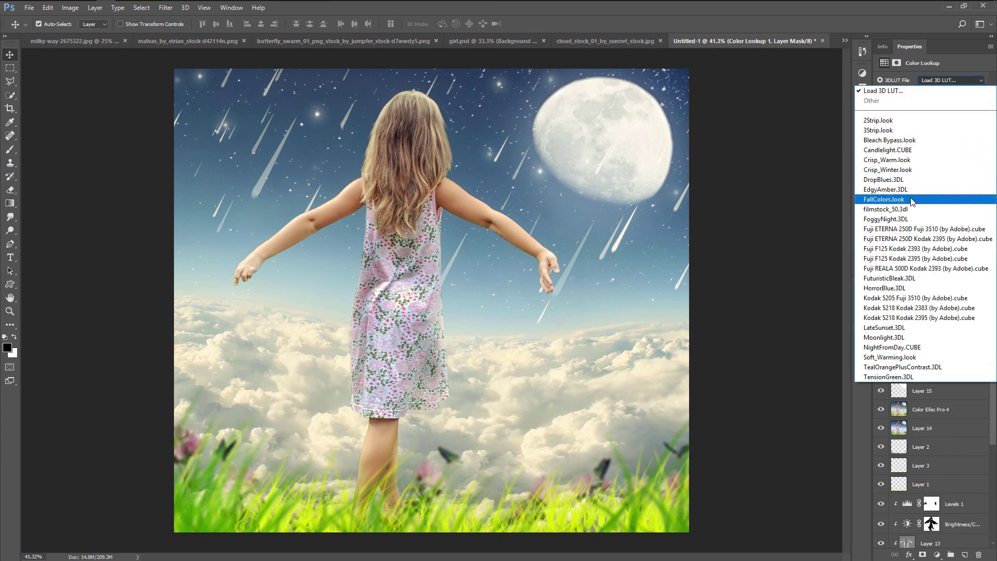
click(904, 200)
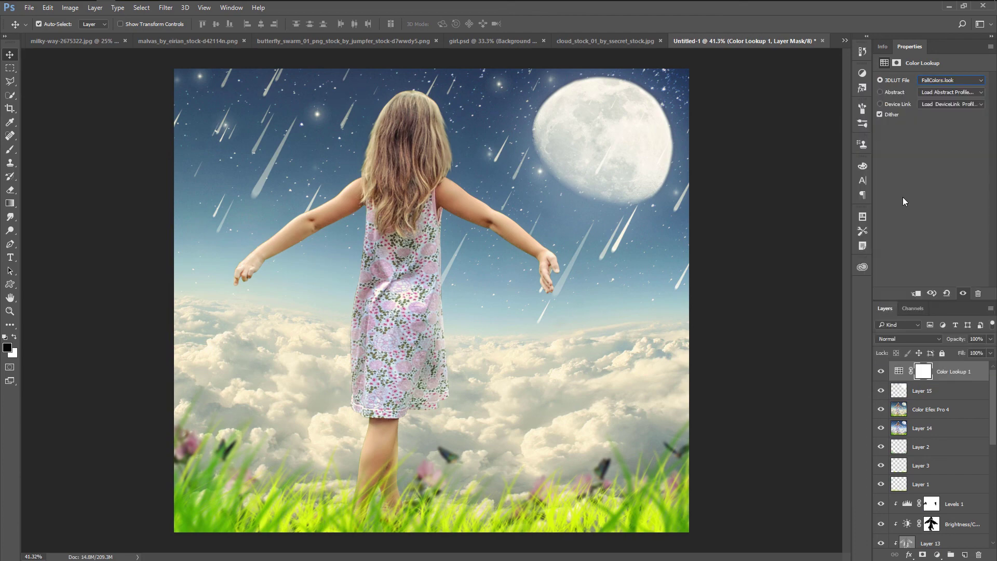
click(945, 79)
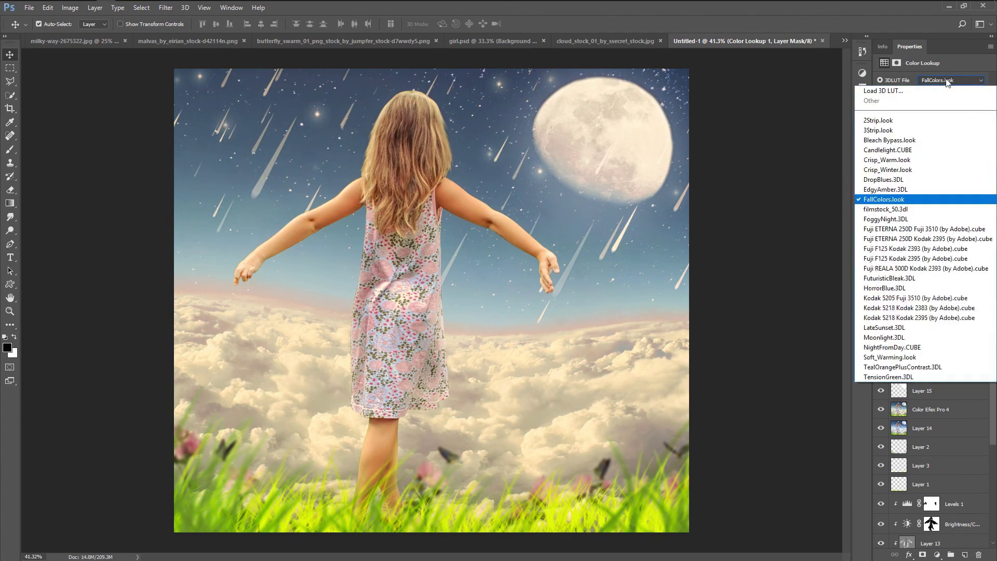
click(889, 210)
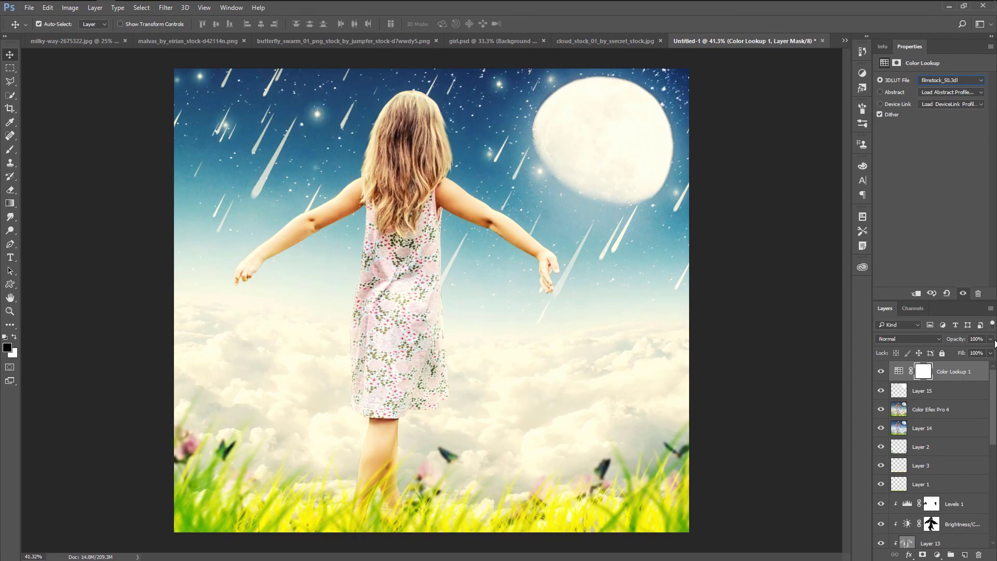
click(990, 338)
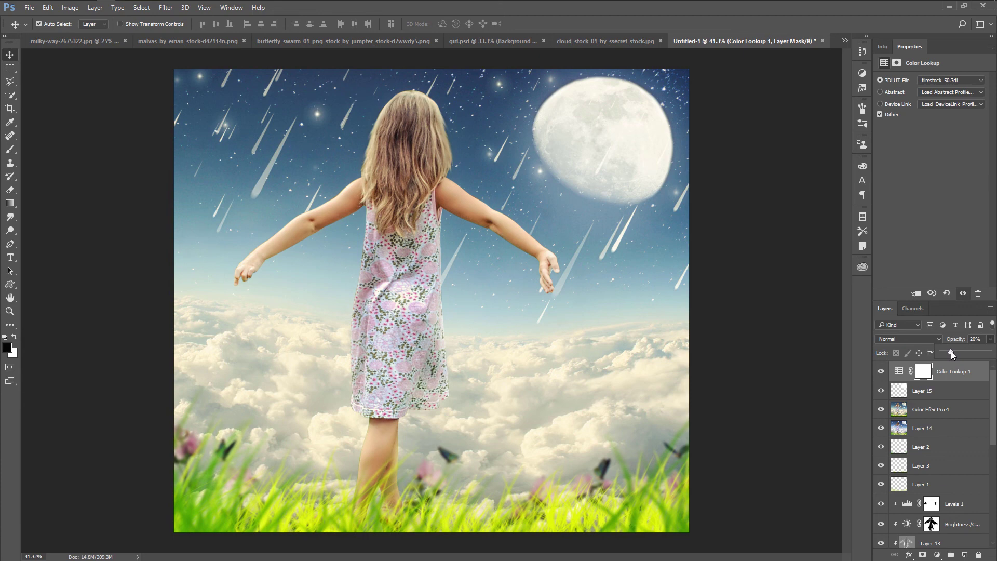
click(881, 372)
- Add a Brightness/Contrast adjustment with brightness -17 and contrast 25
click(938, 553)
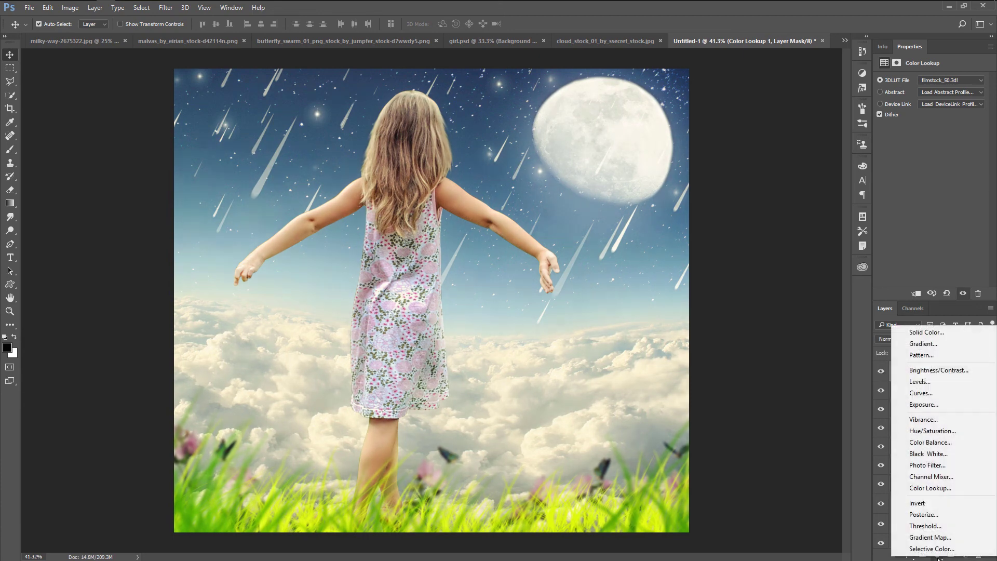
click(953, 370)
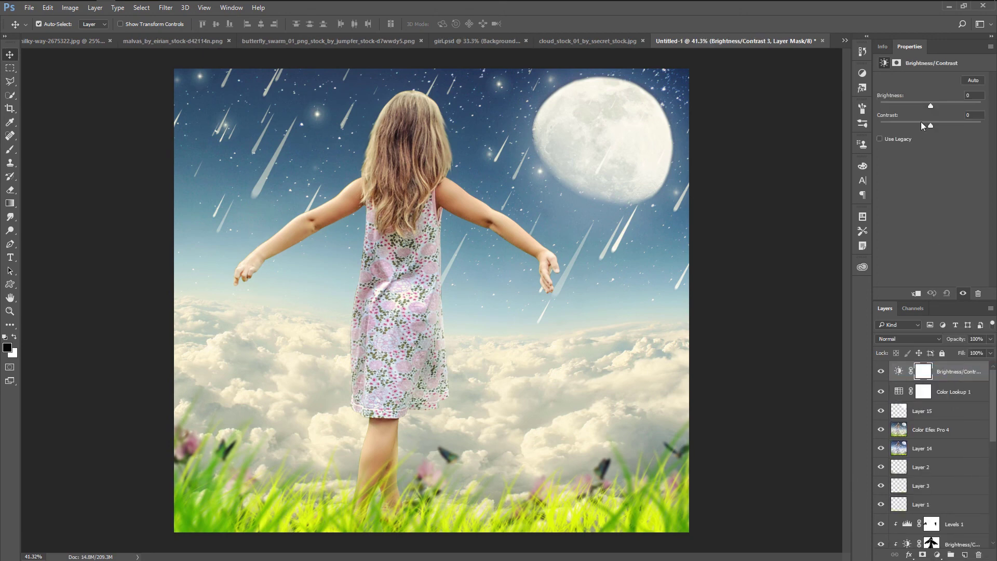
drag(930, 105, 925, 105)
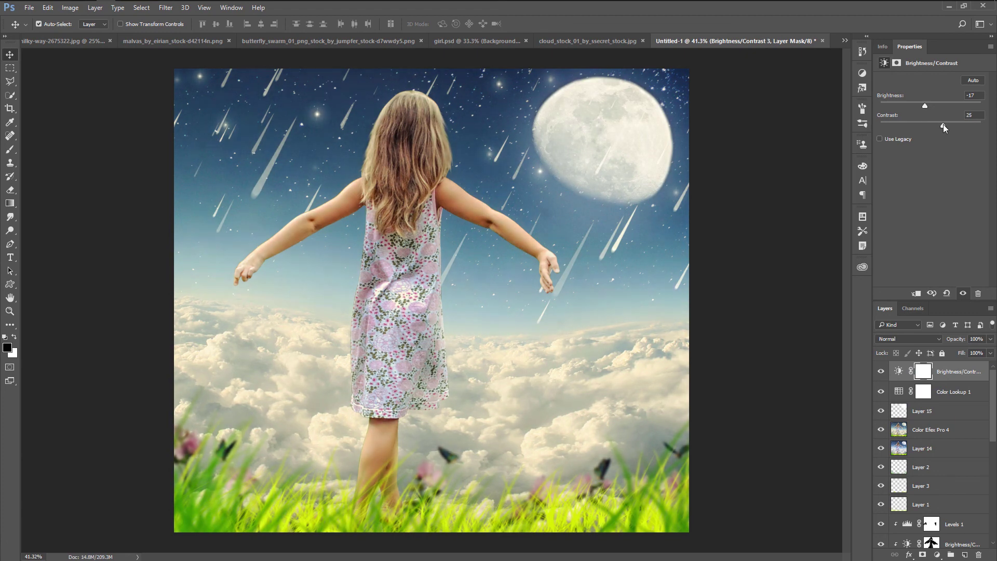
- Stamp all visible content onto a new Layer 16 with Ctrl+Alt+Shift+E
click(964, 555)
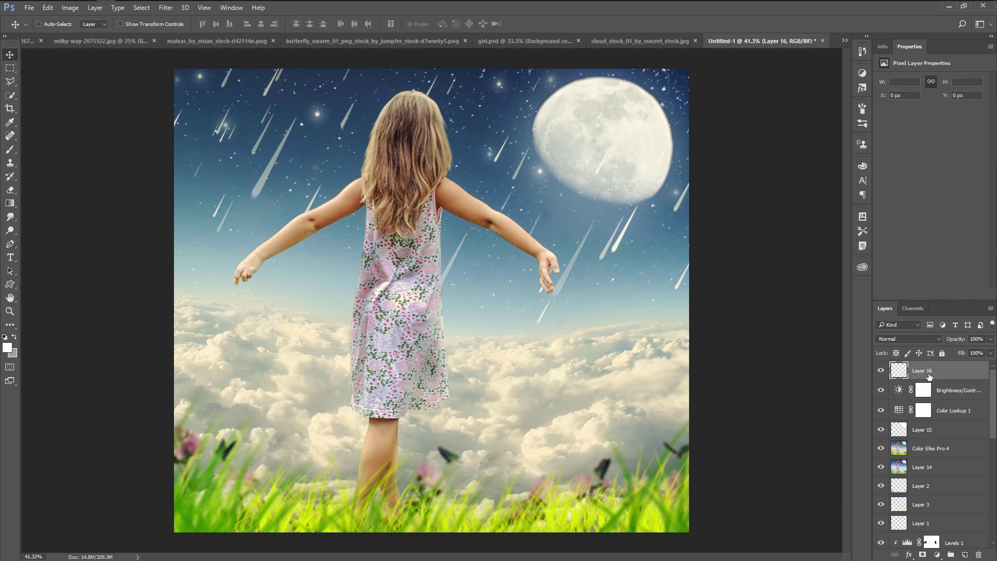
key(ctrl+shift+alt+e)
click(165, 7)
mouse_move(181, 236)
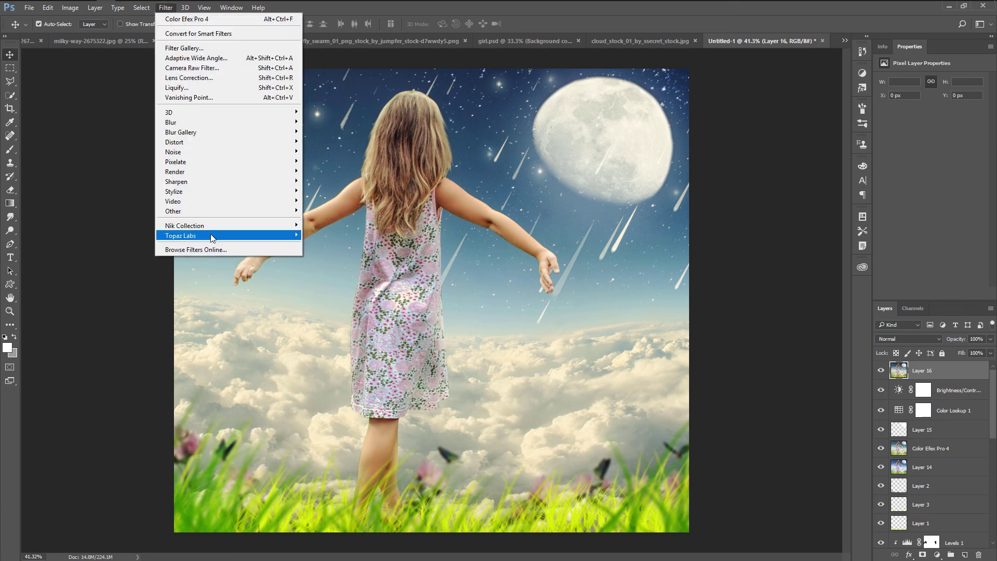
- Apply the Stylize Details preset from Stylized Edges Collection in Topaz Clean 3, previewed at Fit zoom
click(344, 266)
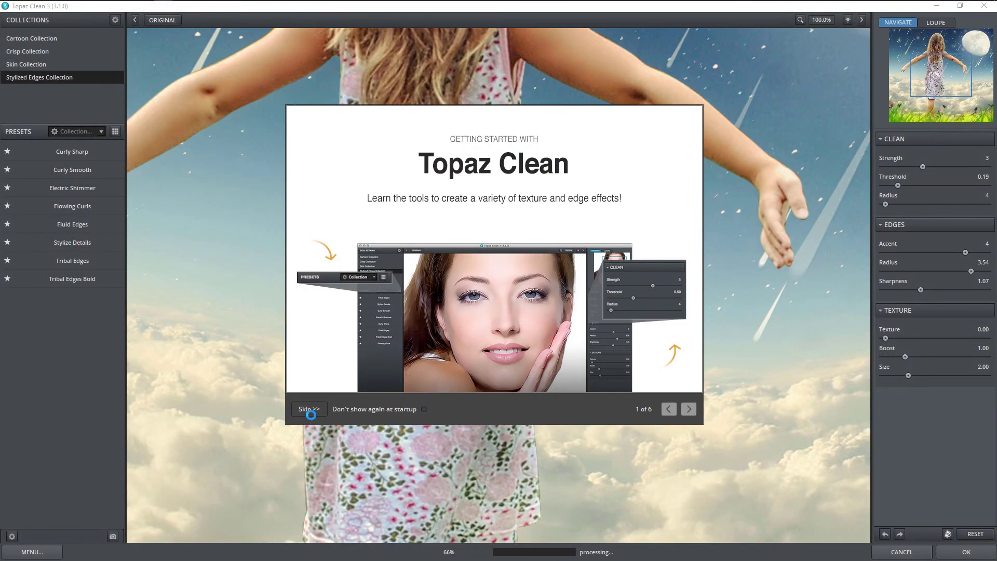
click(316, 409)
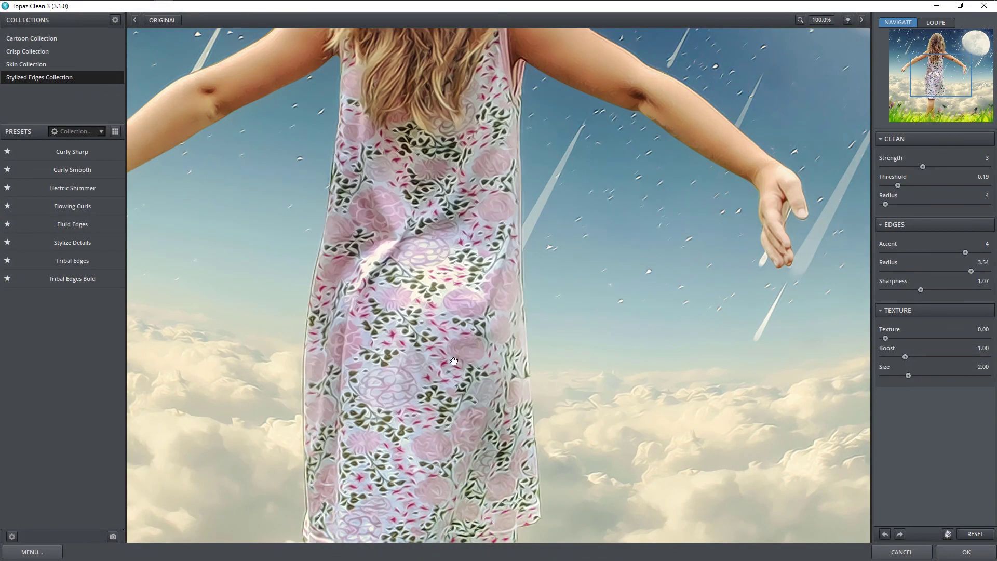
click(826, 21)
click(828, 76)
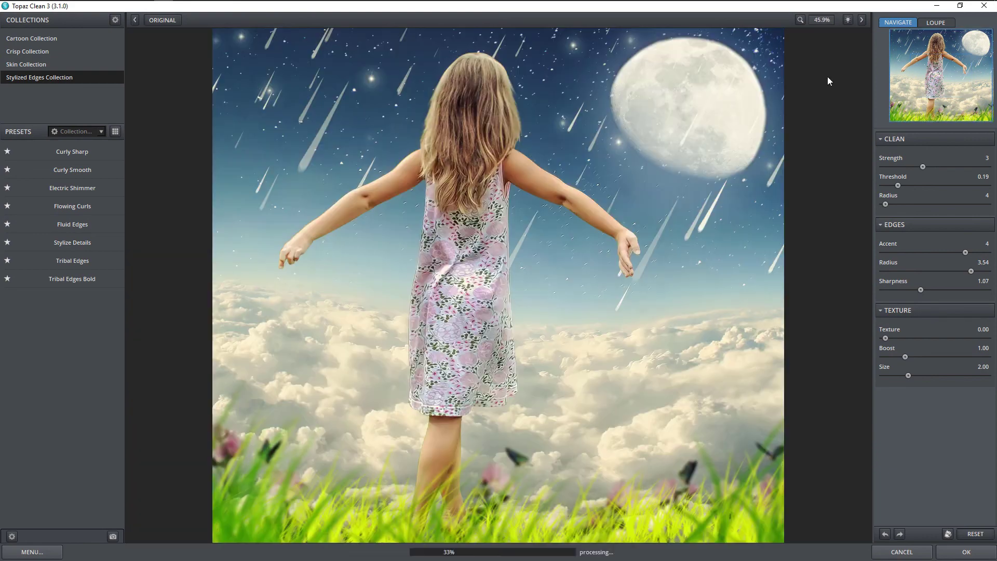
click(73, 241)
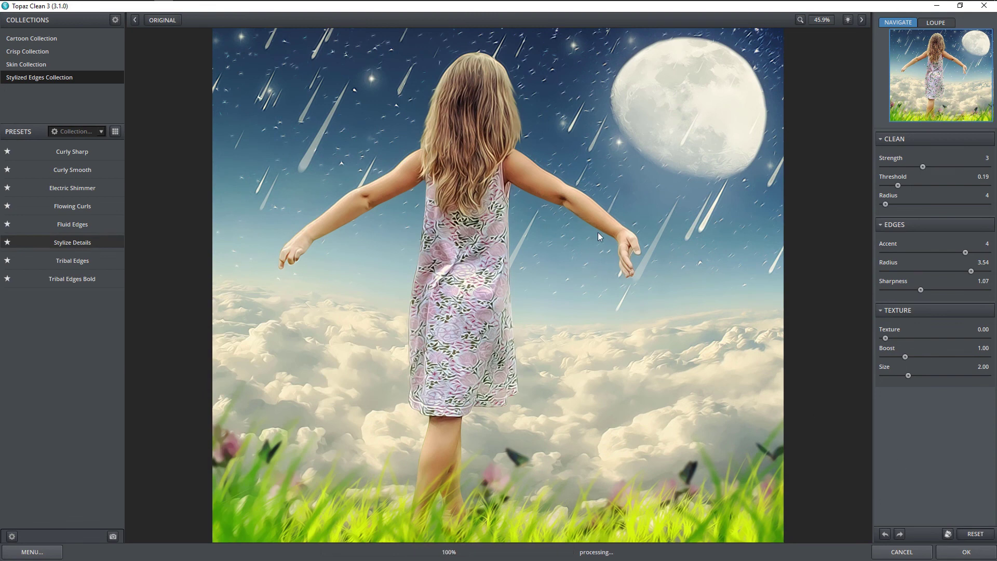
click(966, 552)
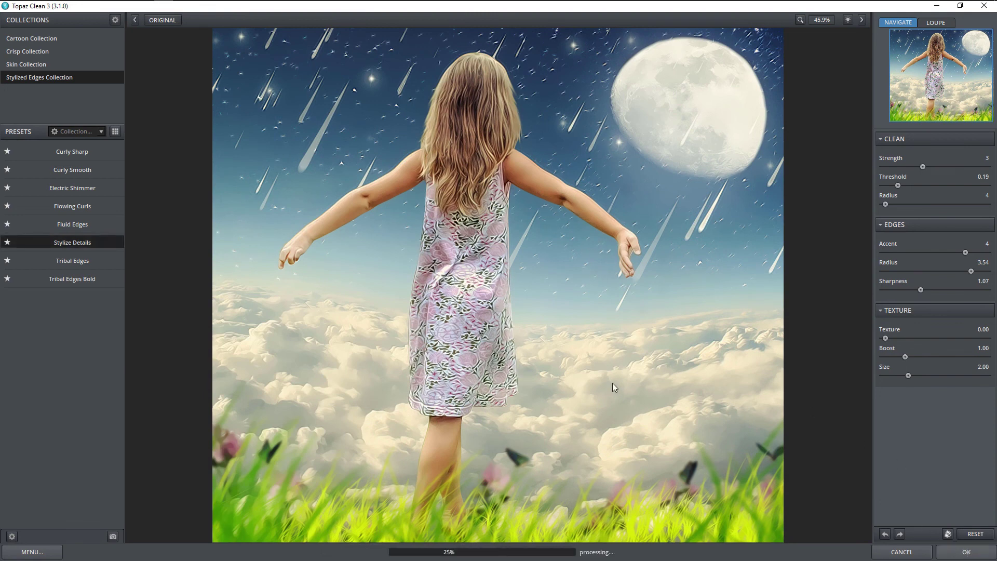